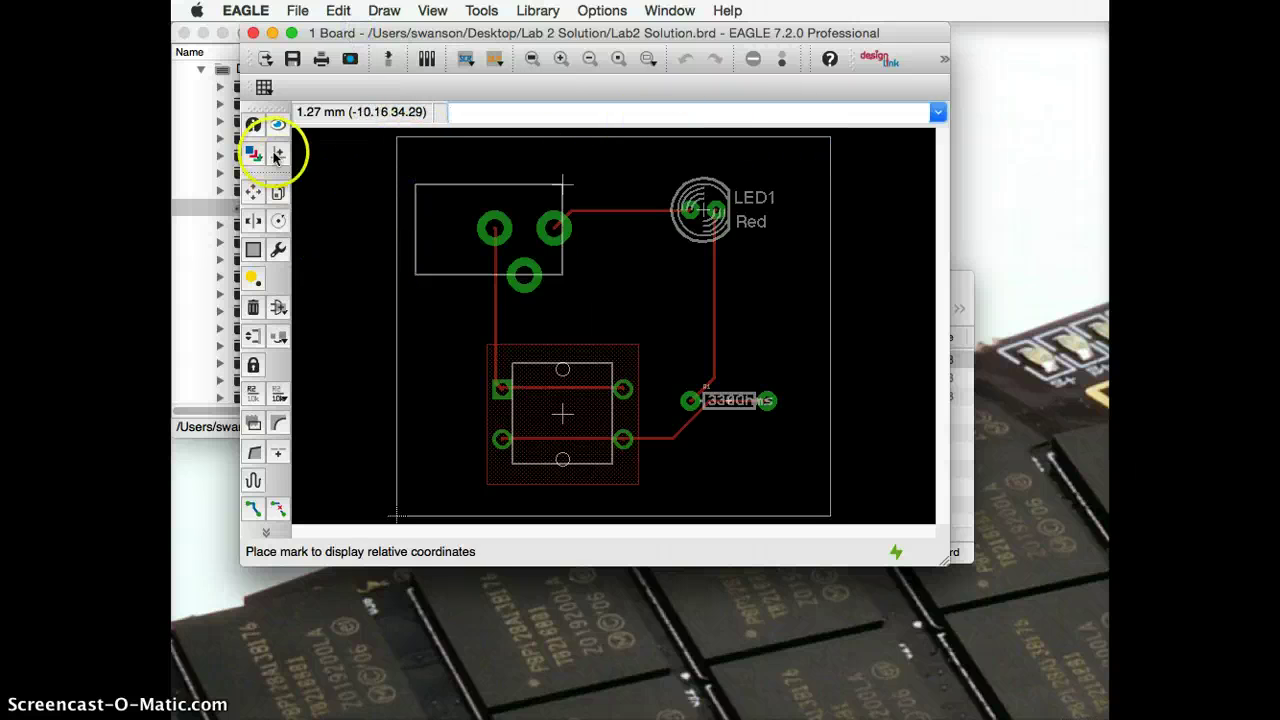
Step: Inspect the left board outline edge's properties without changing anything
left_click(253, 124)
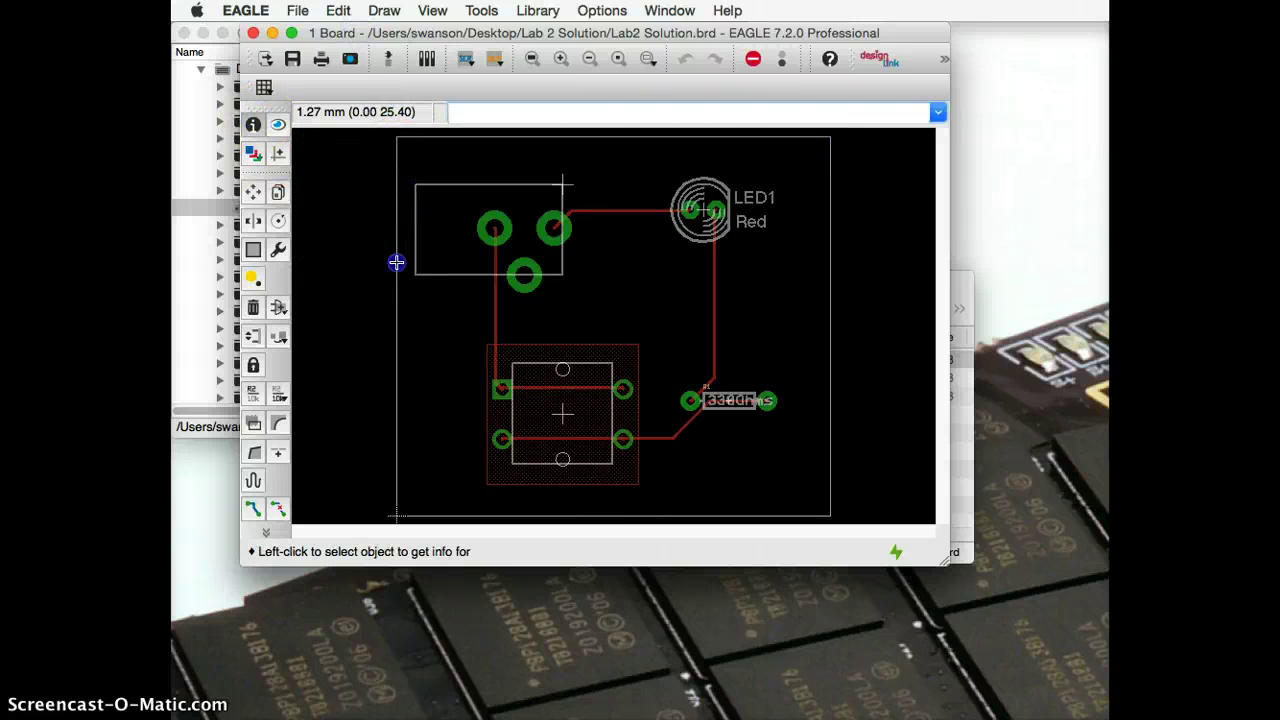
left_click(397, 260)
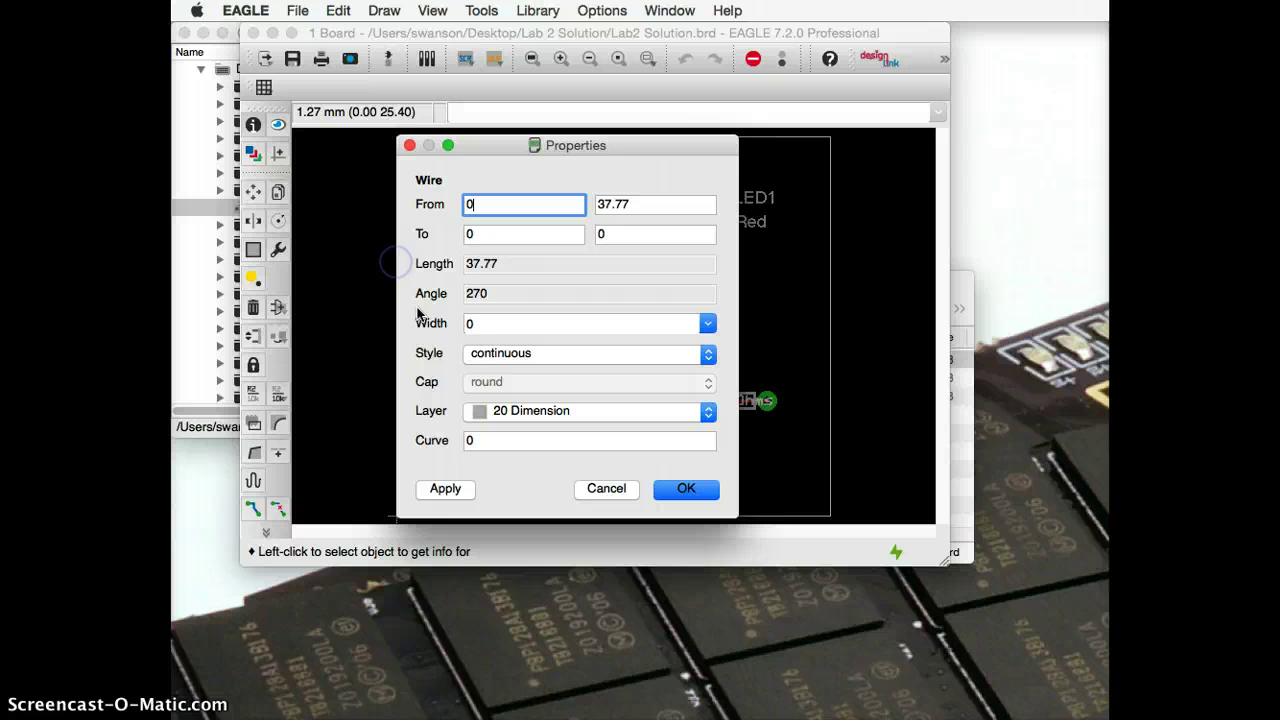
left_click(409, 146)
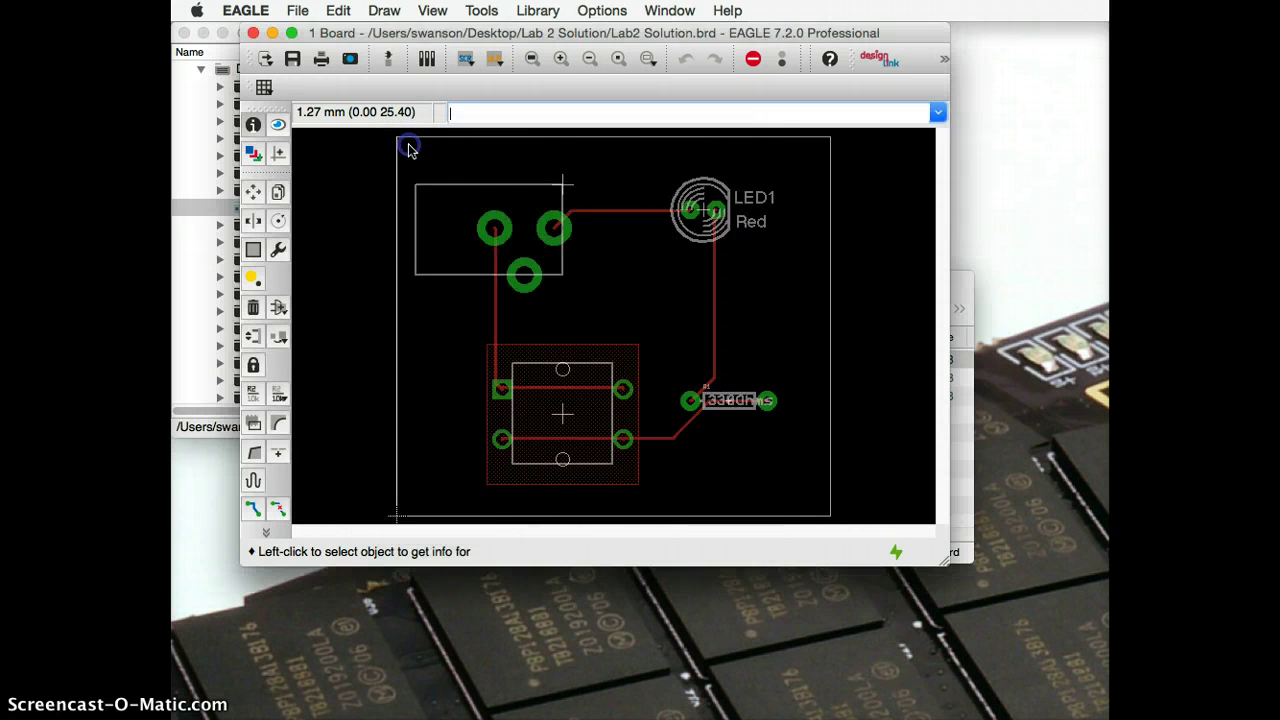
Step: Widen all four board outline edges to 0.254 and save Lab2 Solution.brd
left_click(280, 252)
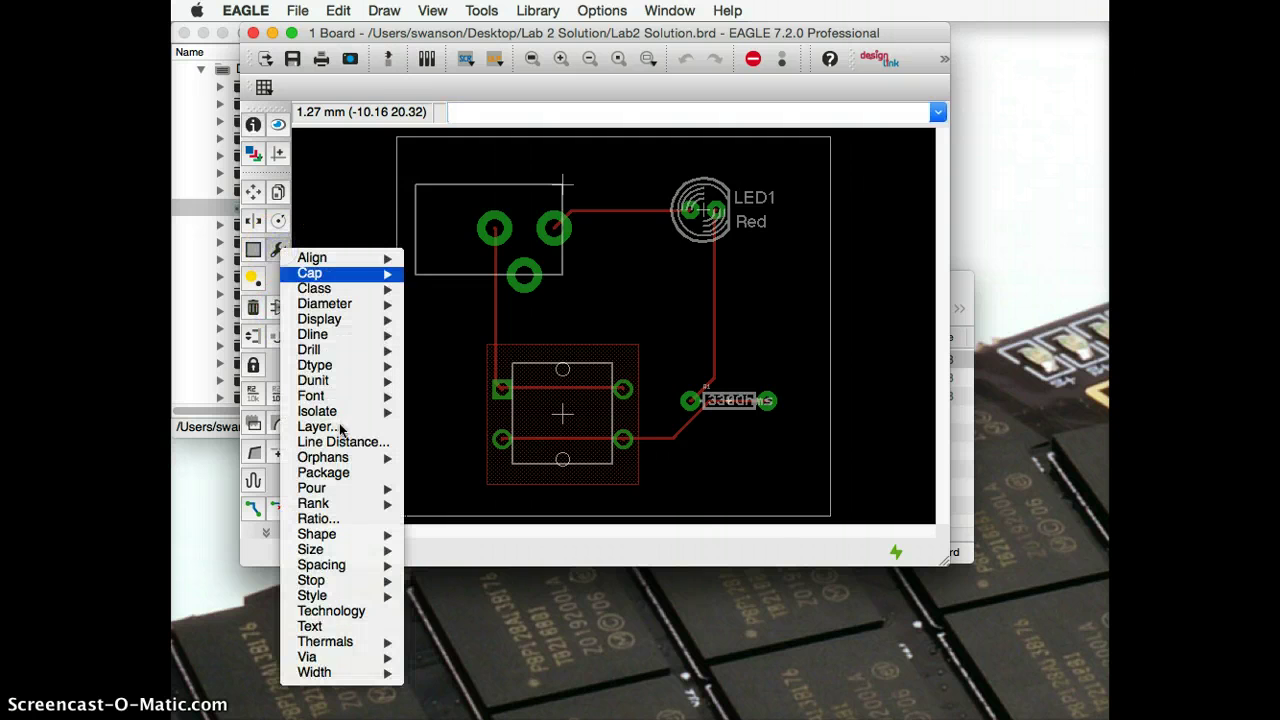
mouse_move(354, 676)
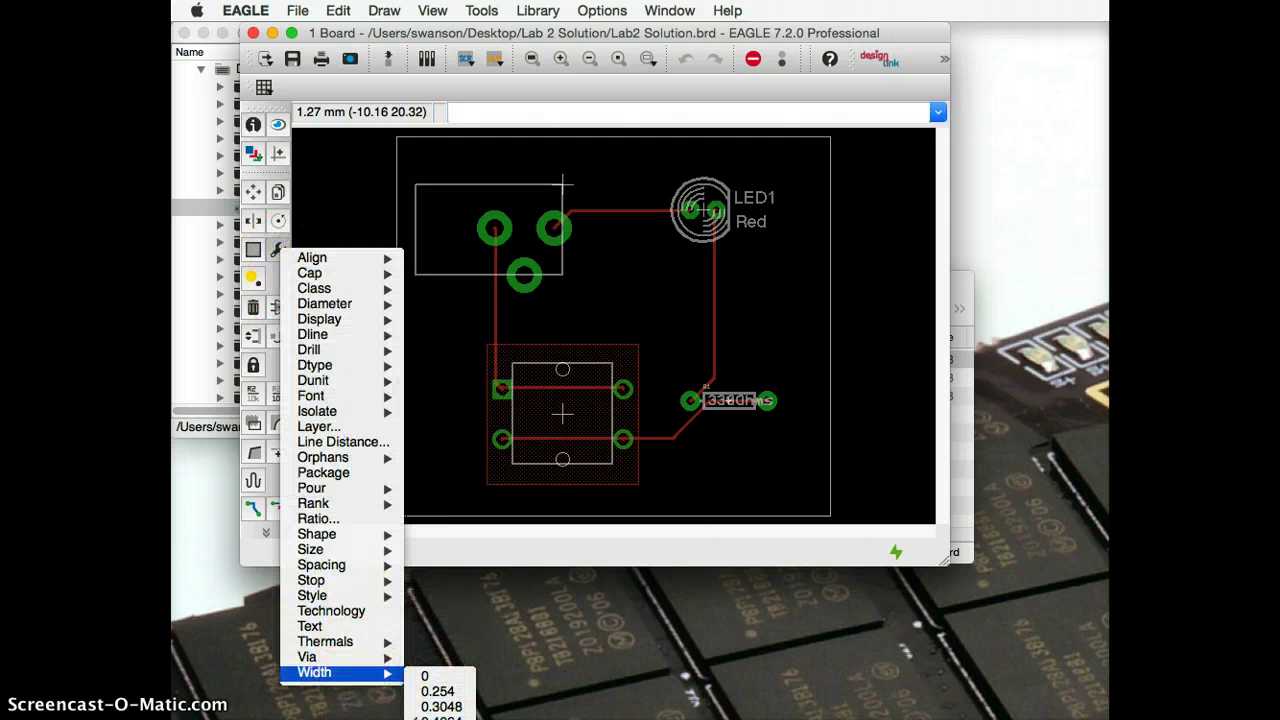
left_click(443, 692)
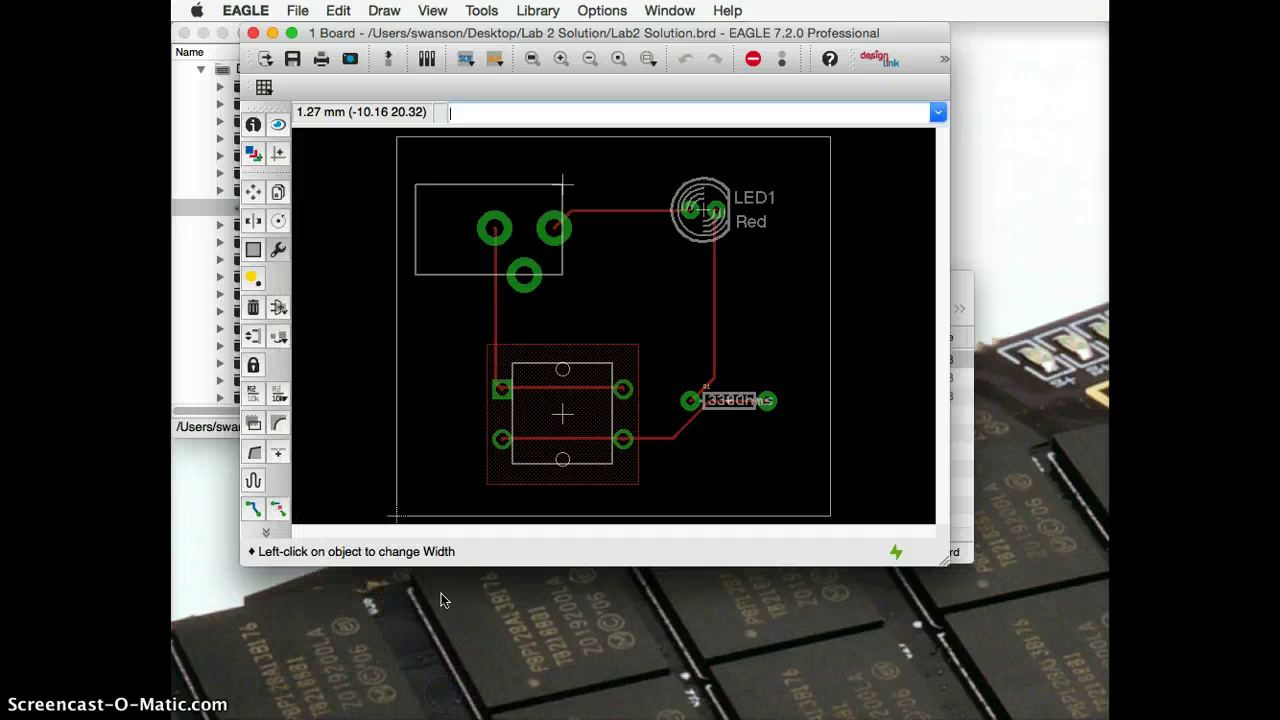
left_click(395, 415)
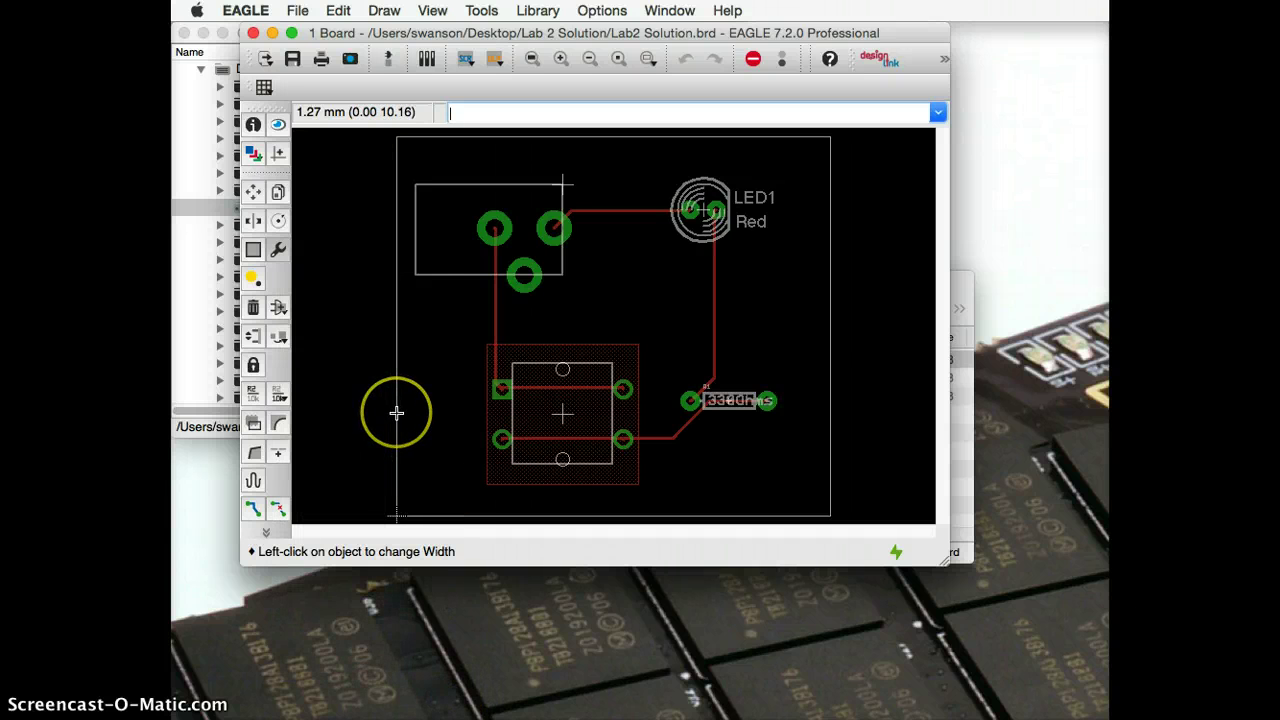
left_click(466, 517)
left_click(827, 419)
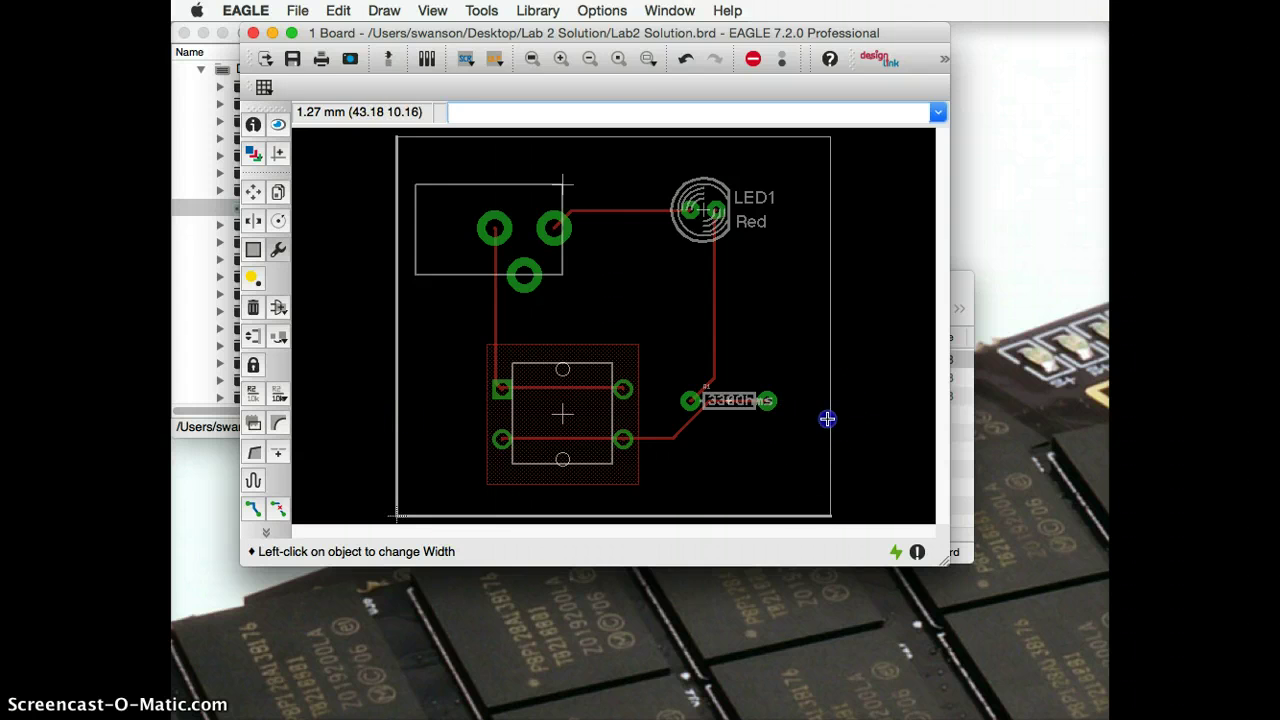
left_click(603, 137)
left_click(517, 281)
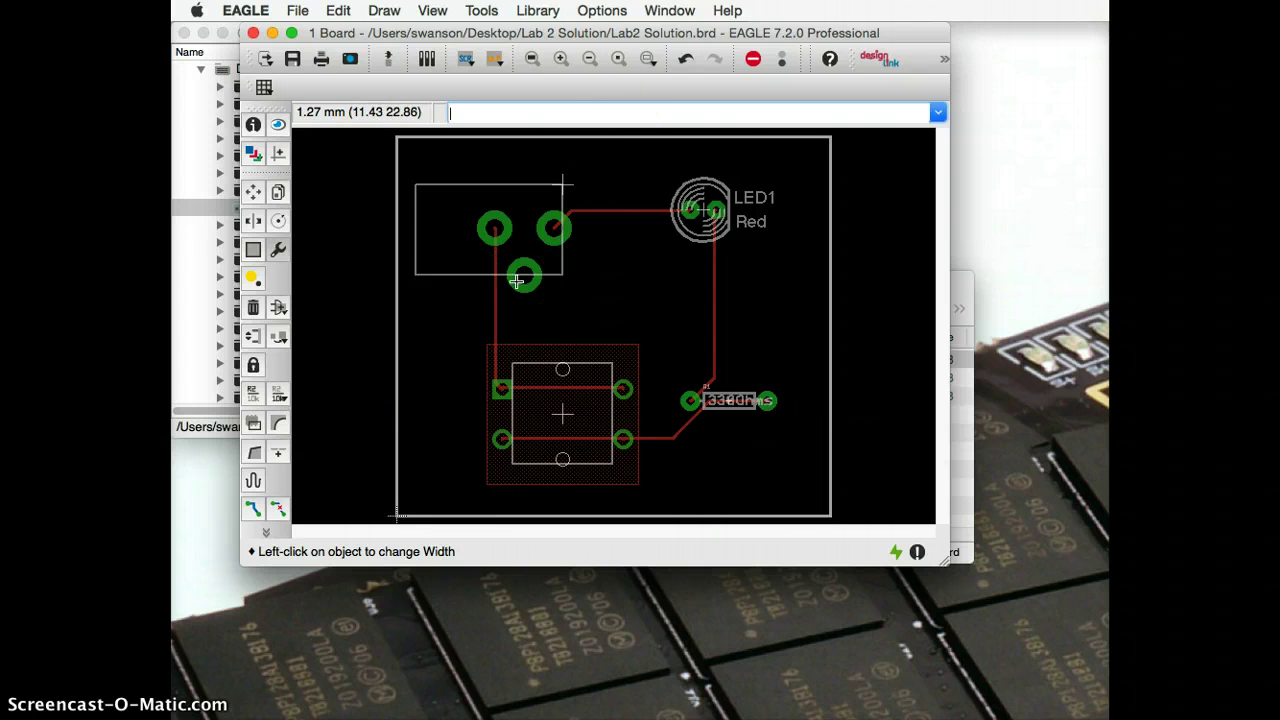
key("super+s")
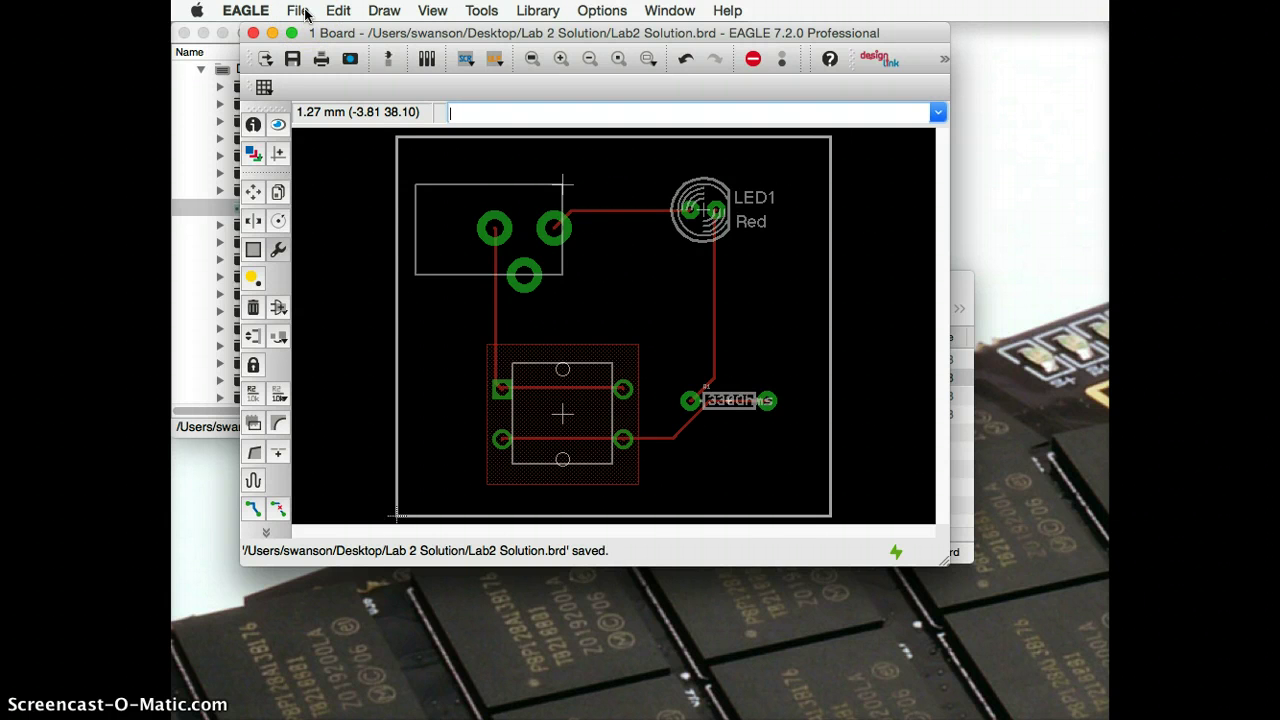
left_click(189, 109)
Step: Open the 4pcb-33board.cam job from the 15sp-190 course folder in the CAM Processor
left_click(293, 11)
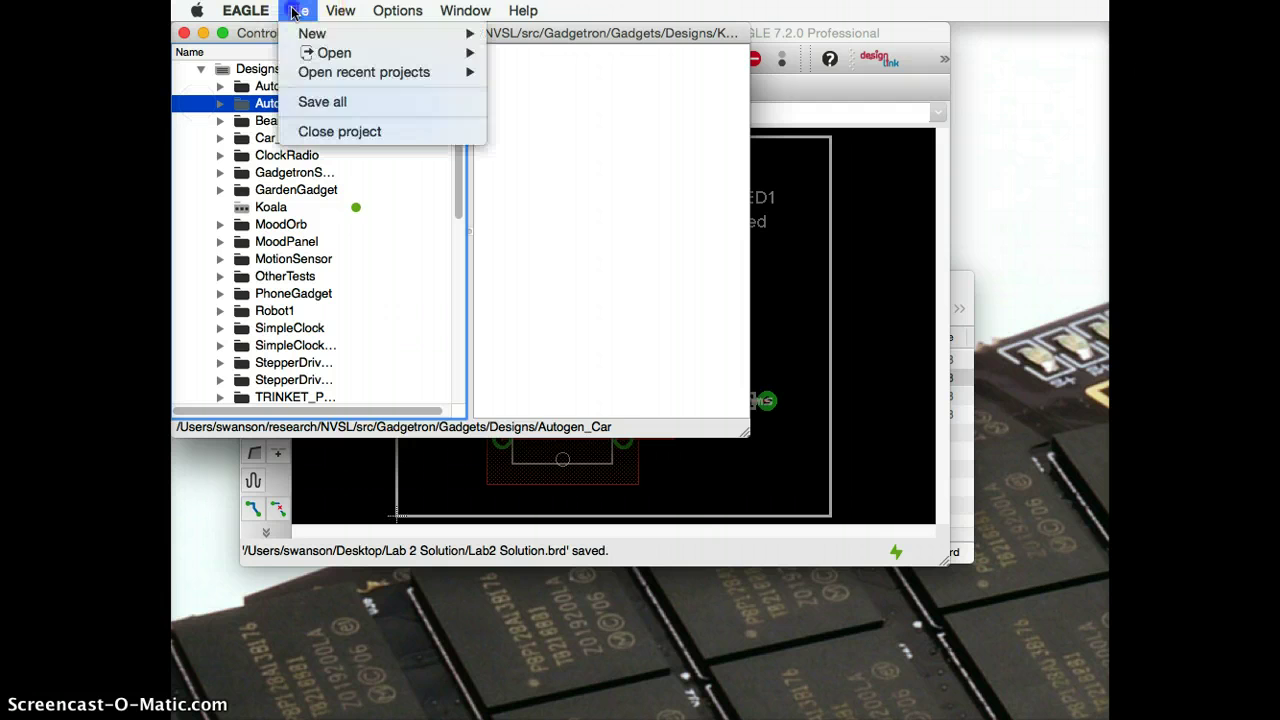
mouse_move(325, 52)
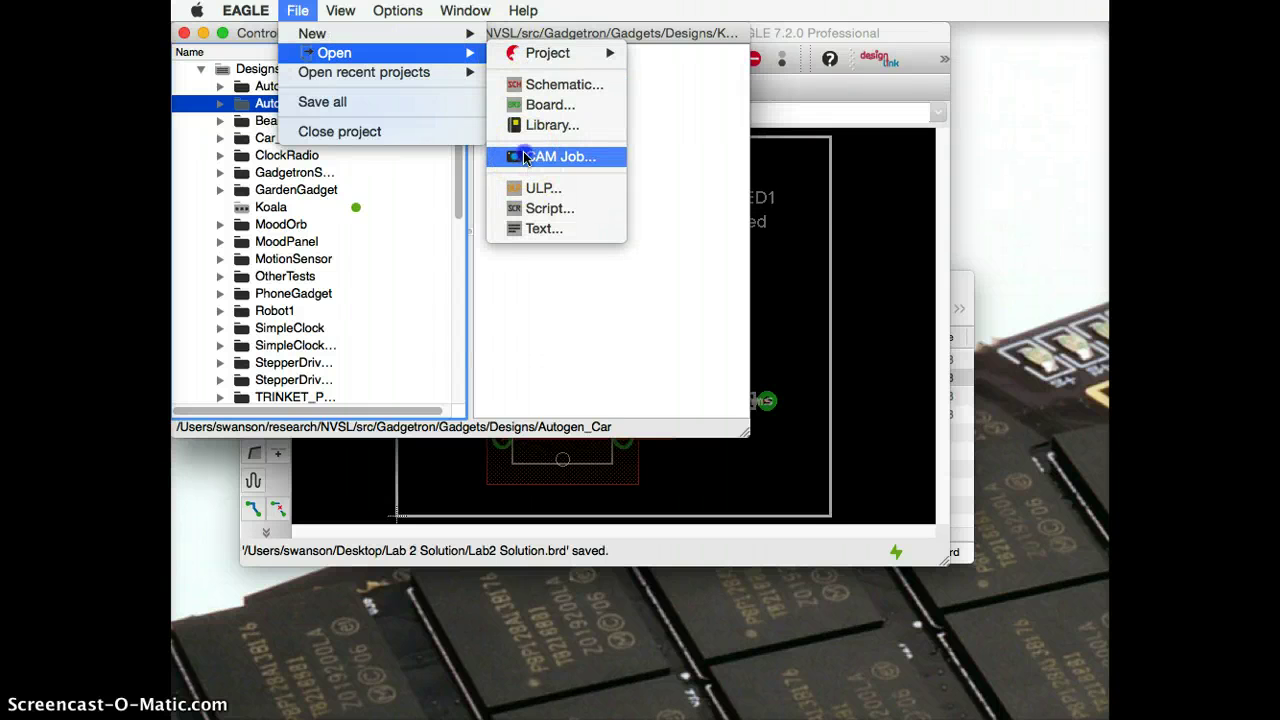
left_click(525, 157)
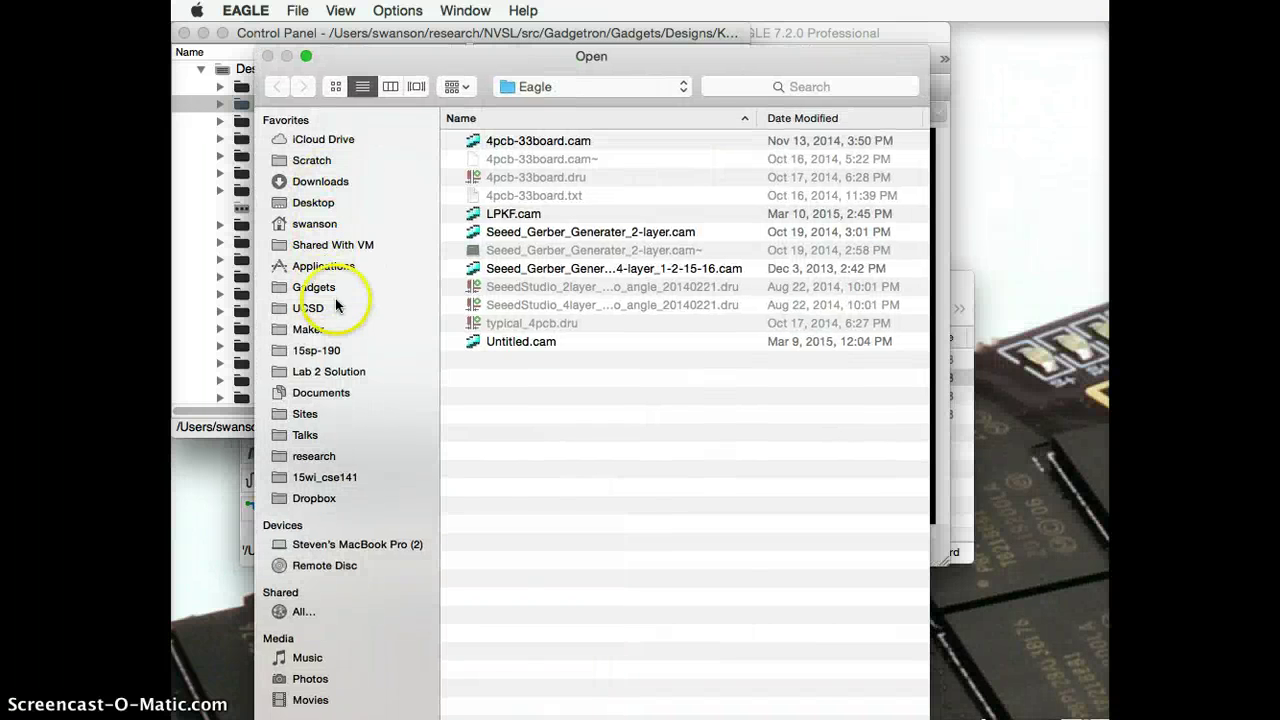
left_click(329, 349)
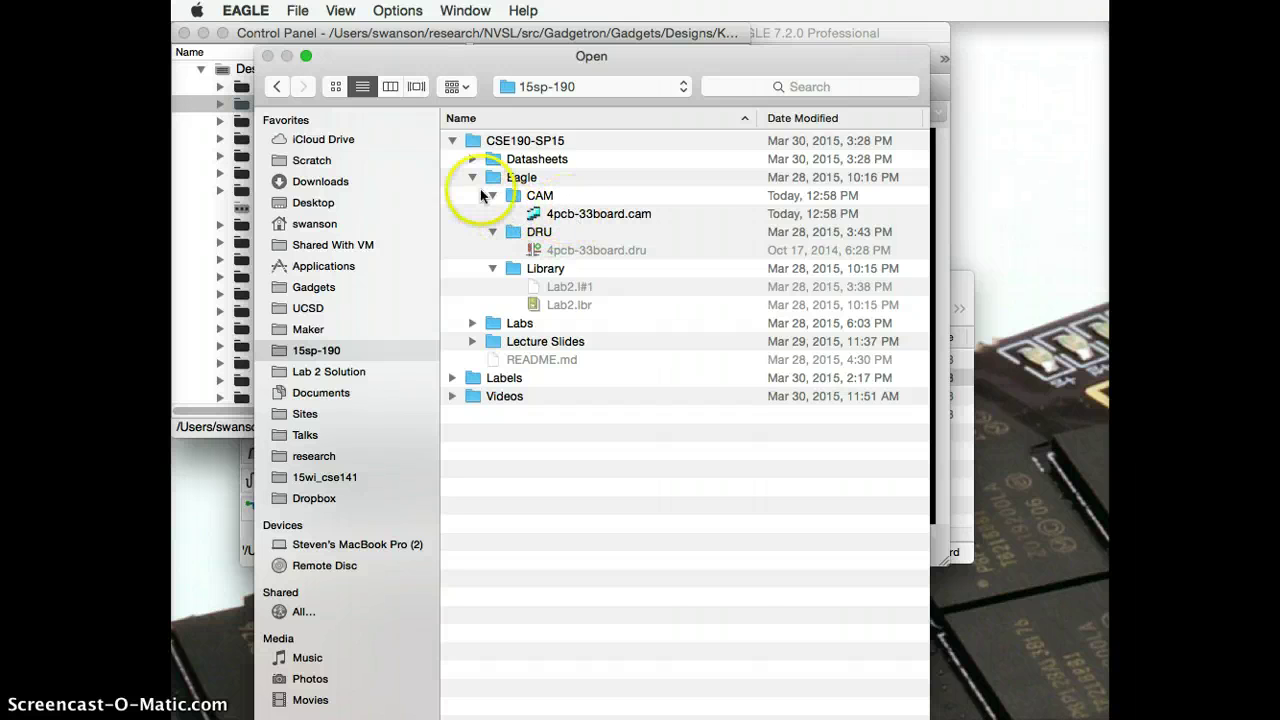
left_click(596, 215)
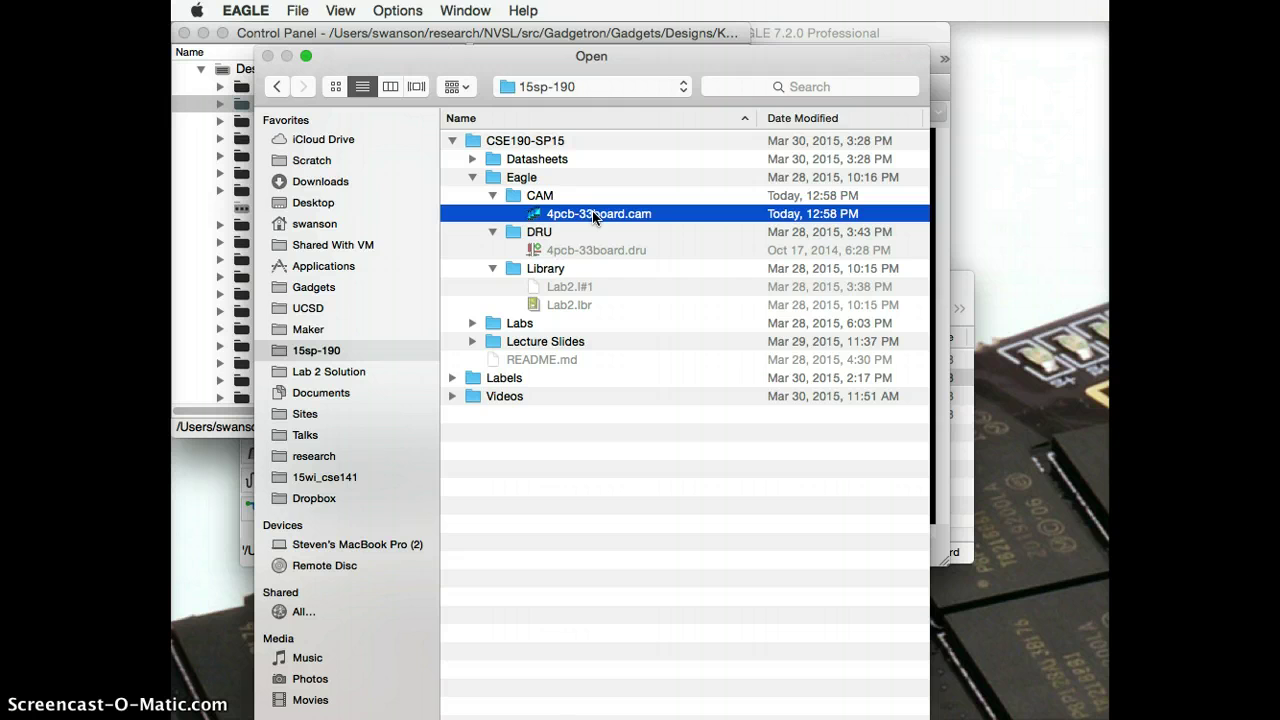
double_click(596, 215)
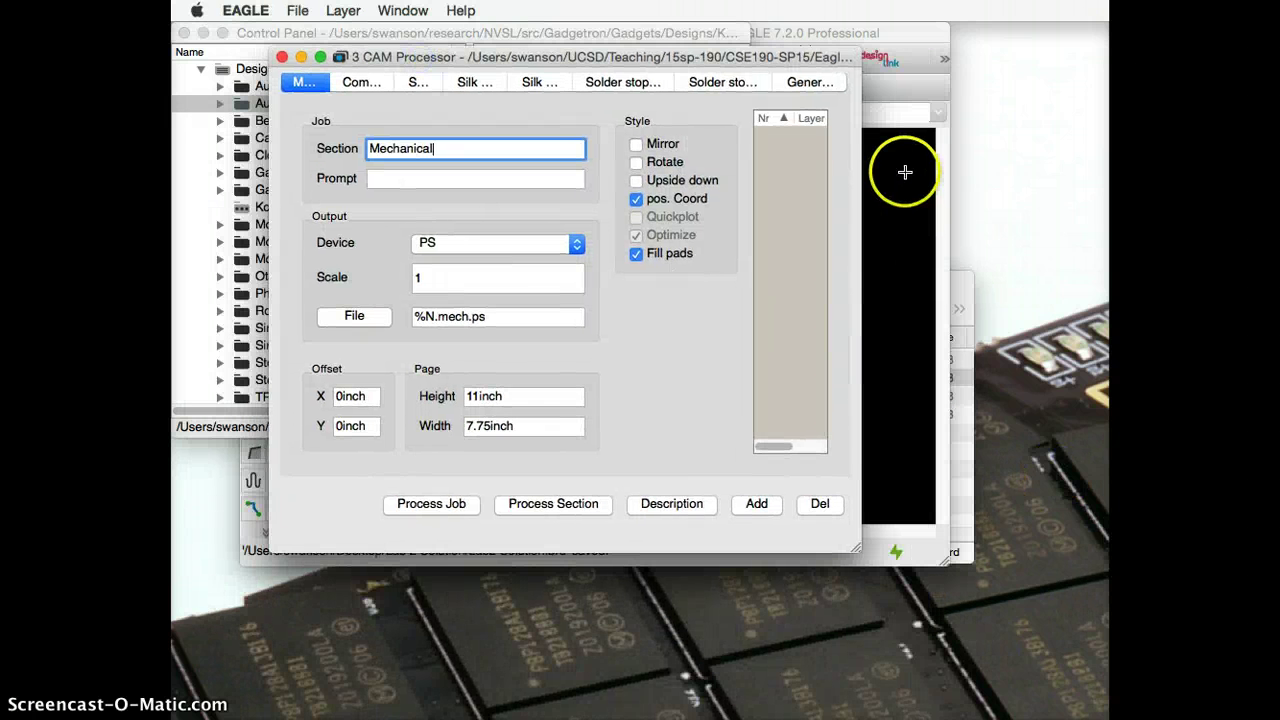
Step: Rearrange the board editor and CAM Processor windows, enlarging the CAM Processor to show all layers
left_click(880, 47)
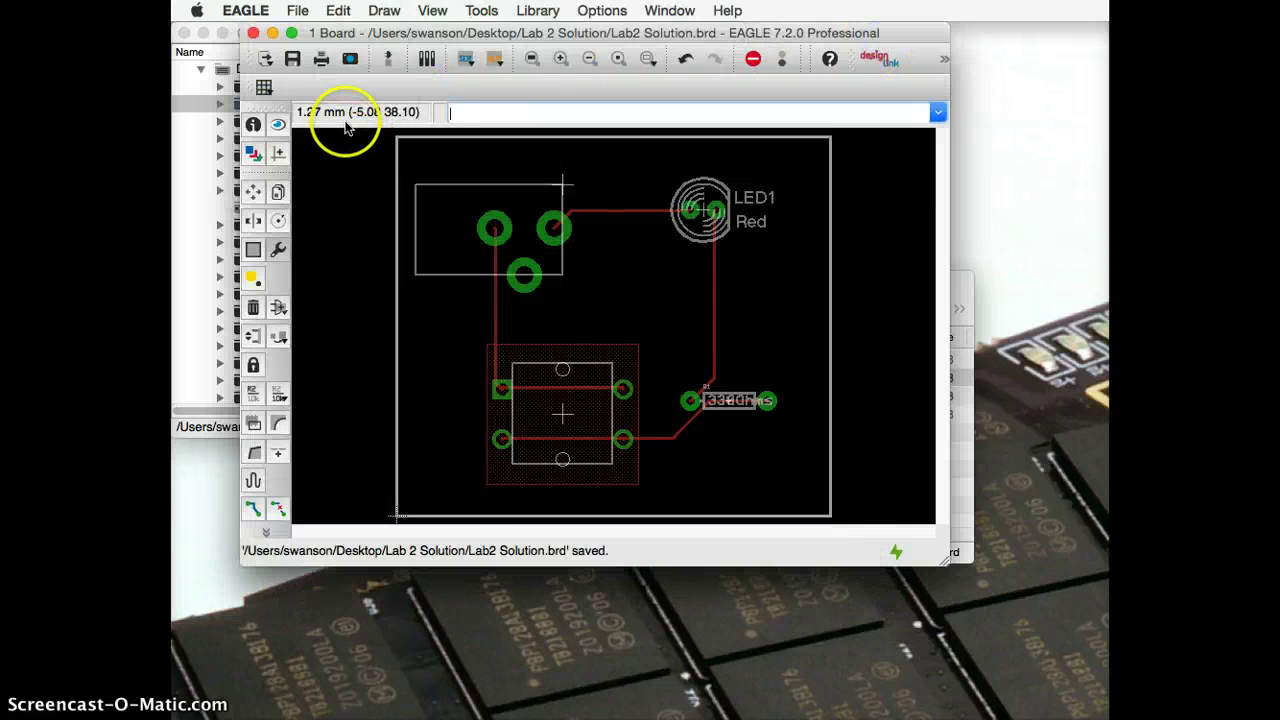
left_click_drag(403, 38, 428, 63)
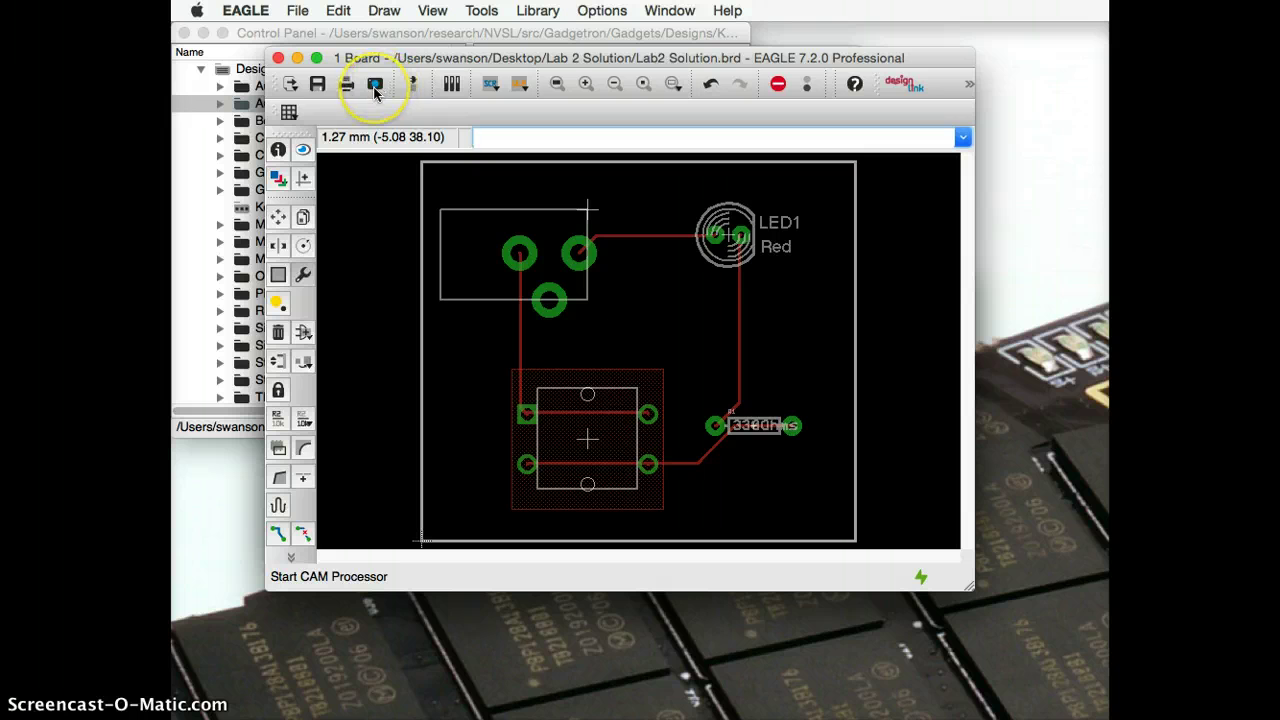
left_click(375, 90)
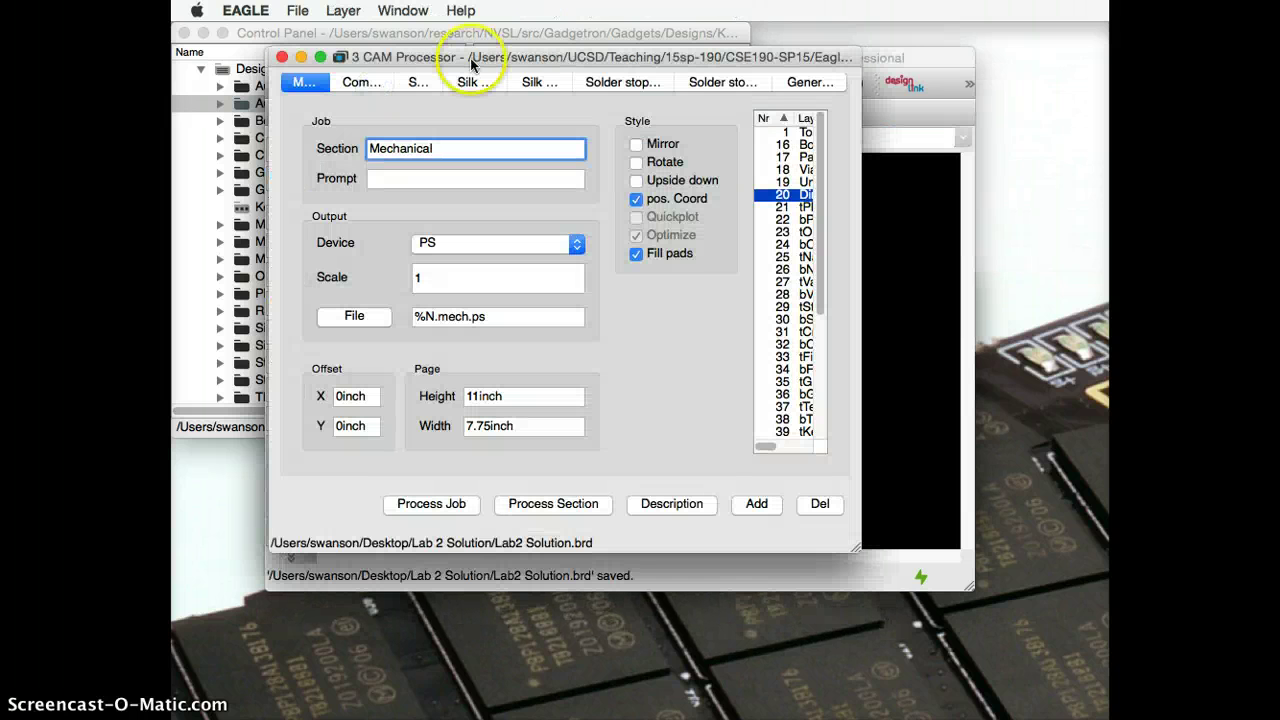
left_click_drag(482, 49, 505, 71)
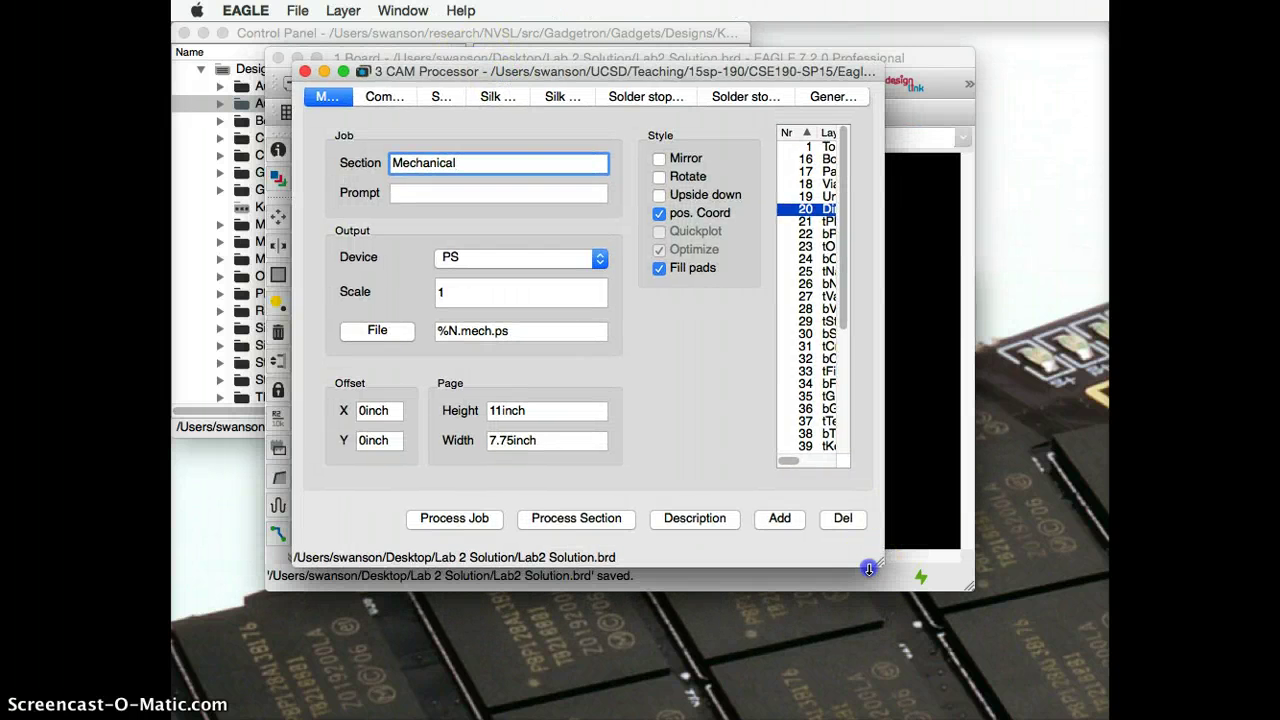
left_click_drag(869, 562, 1096, 712)
left_click_drag(773, 80, 638, 46)
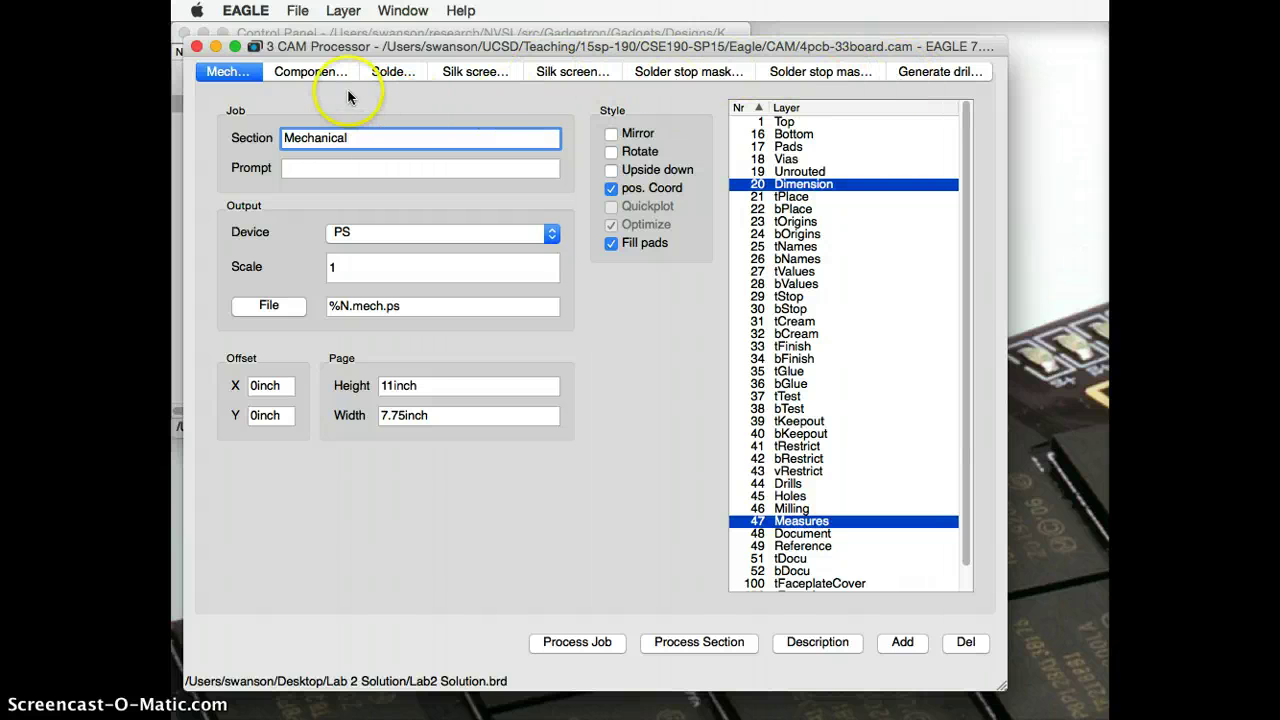
Step: Check the Component side section's Gerber output file %N.cmp, then view the Solder side section
left_click(317, 76)
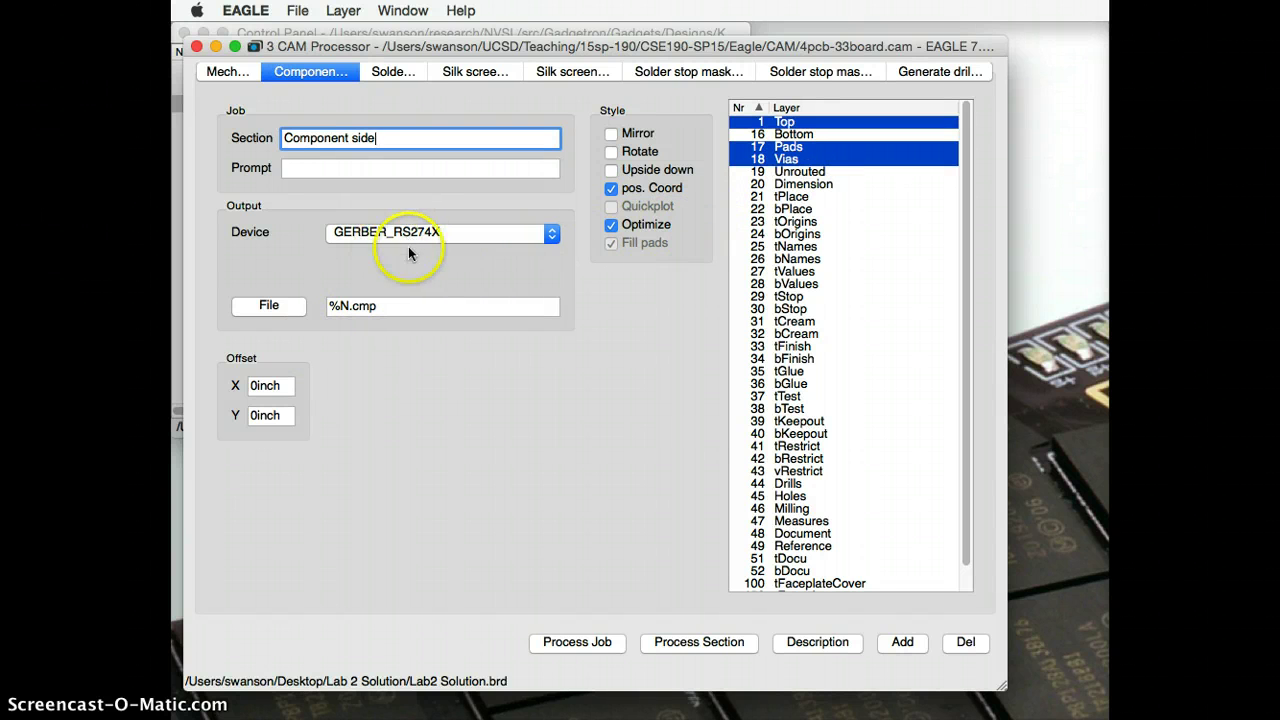
left_click(333, 309)
left_click_drag(349, 307, 330, 307)
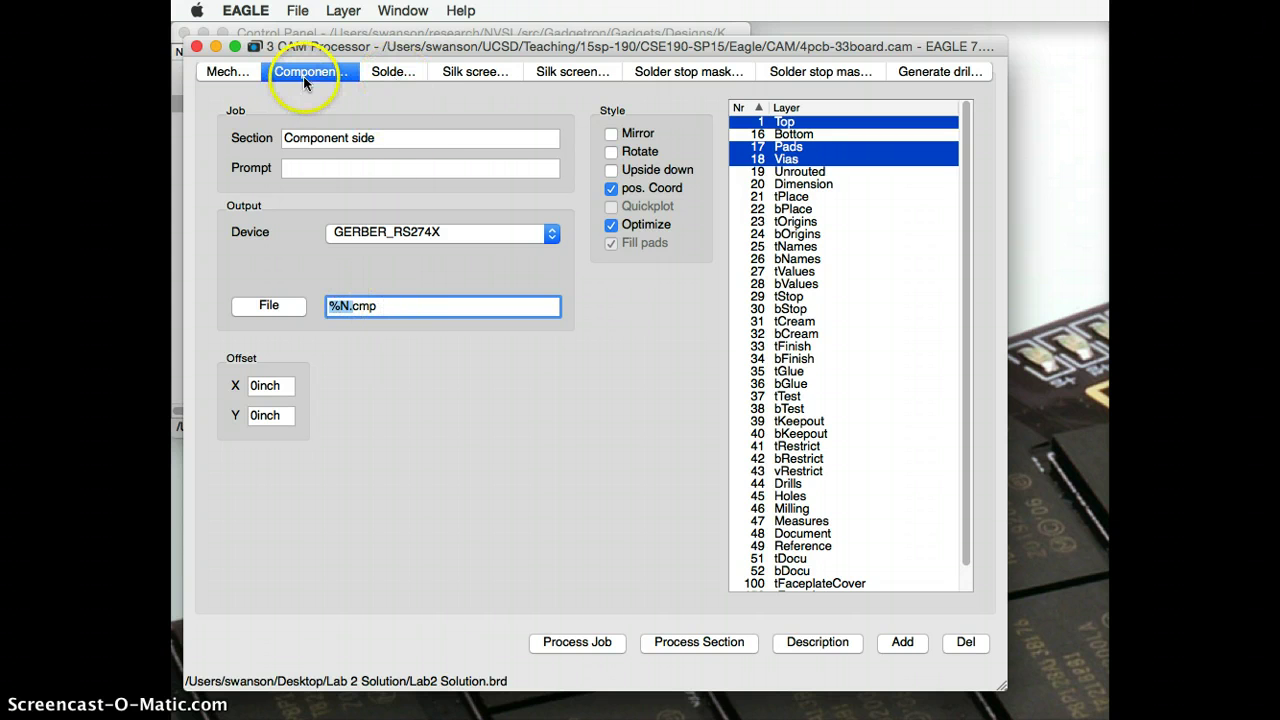
left_click(385, 72)
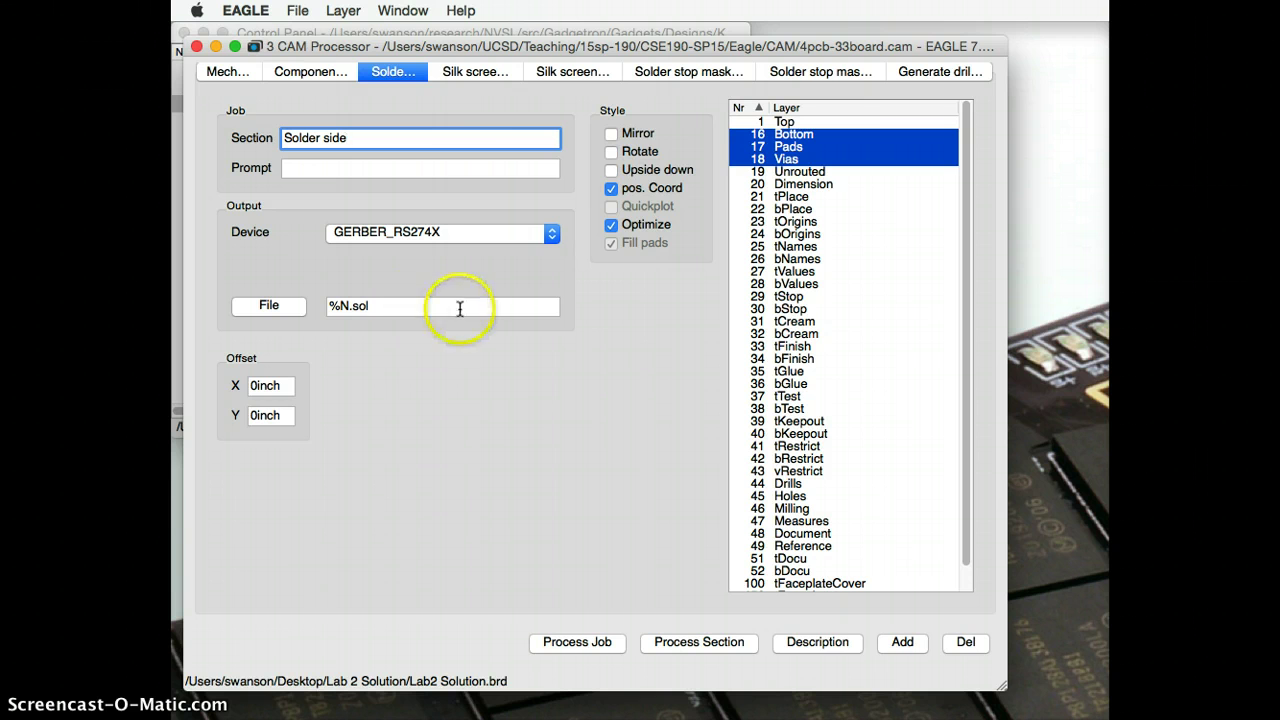
Step: Review the silk screen, solder stop mask and drill sections, then process the job and close the CAM Processor
left_click(481, 76)
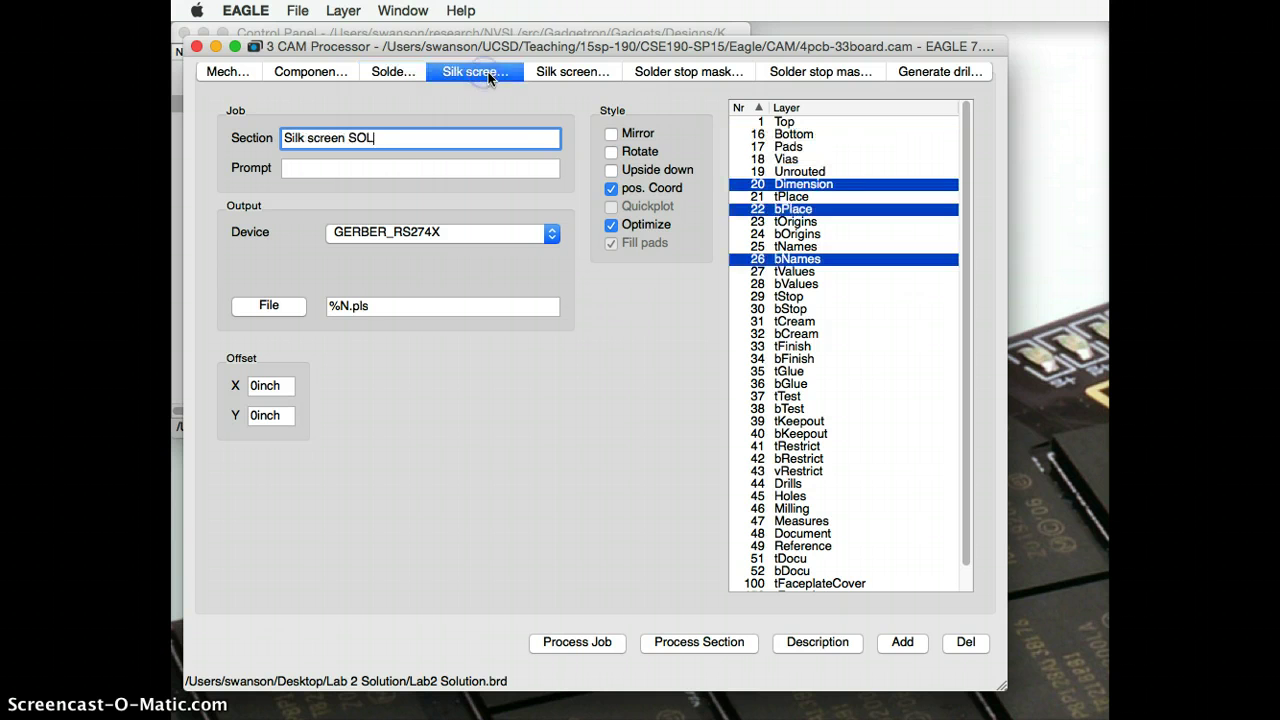
left_click(555, 72)
left_click(705, 71)
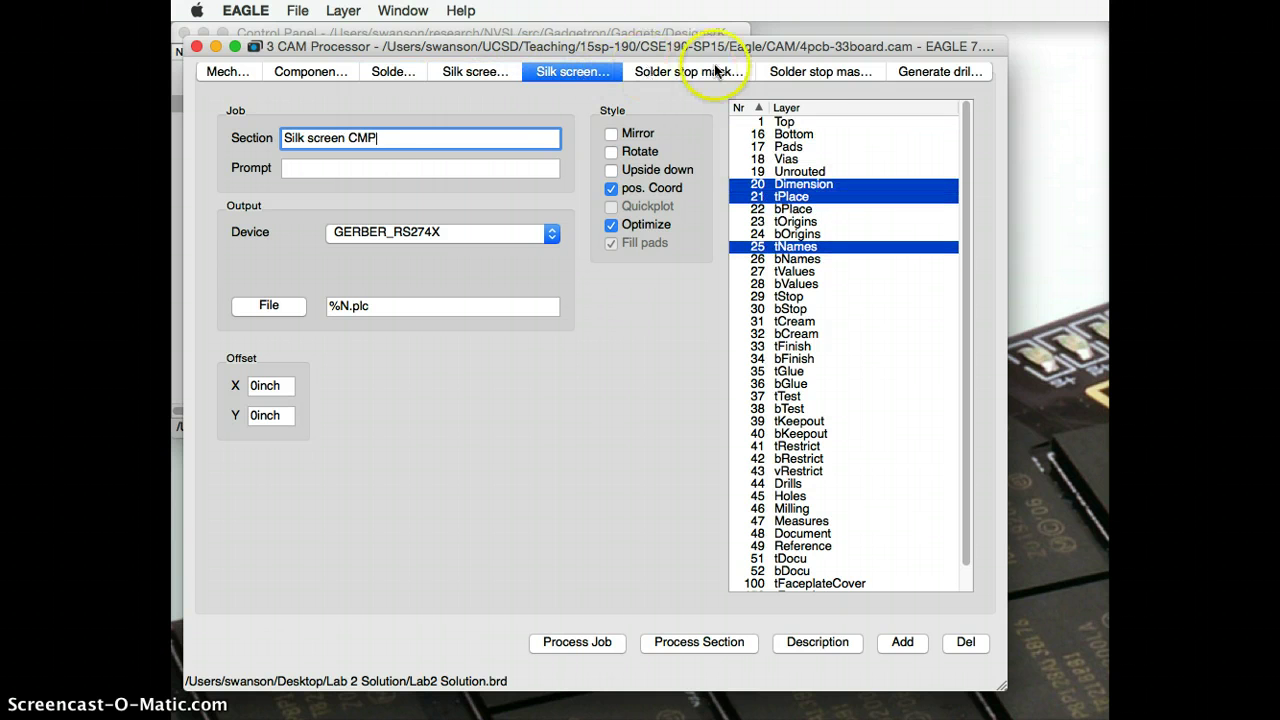
left_click(797, 72)
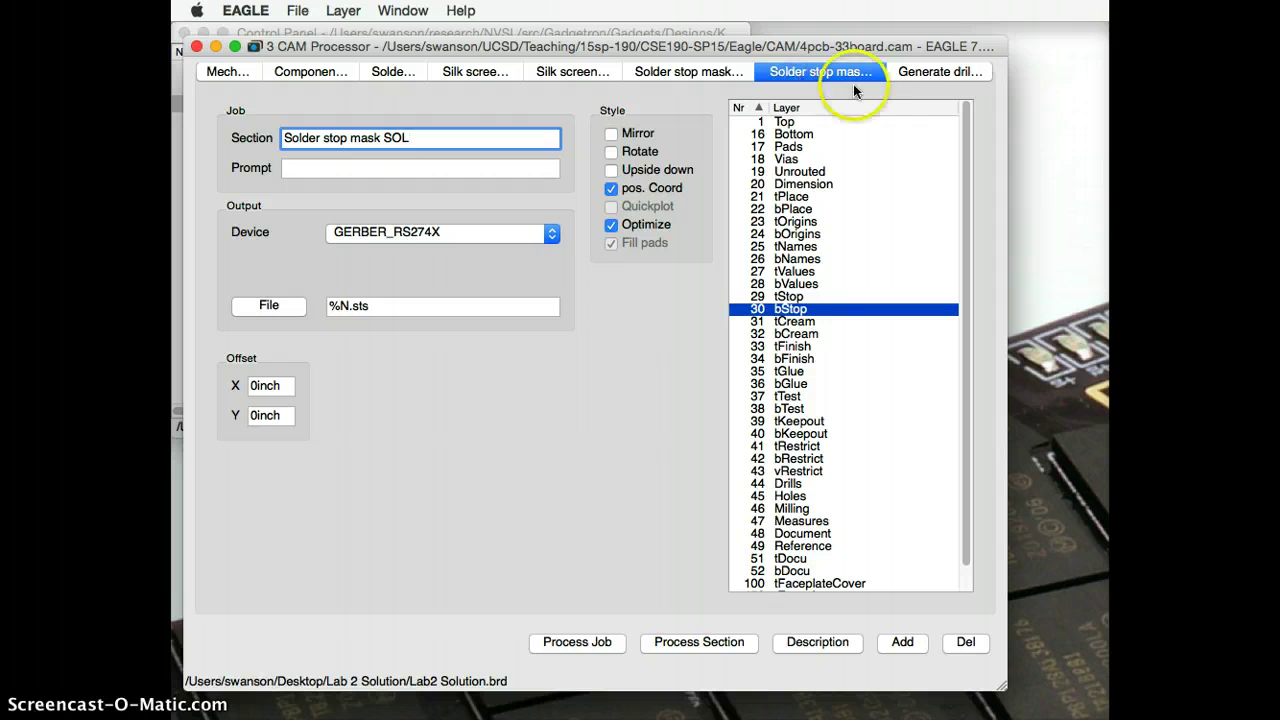
left_click(929, 73)
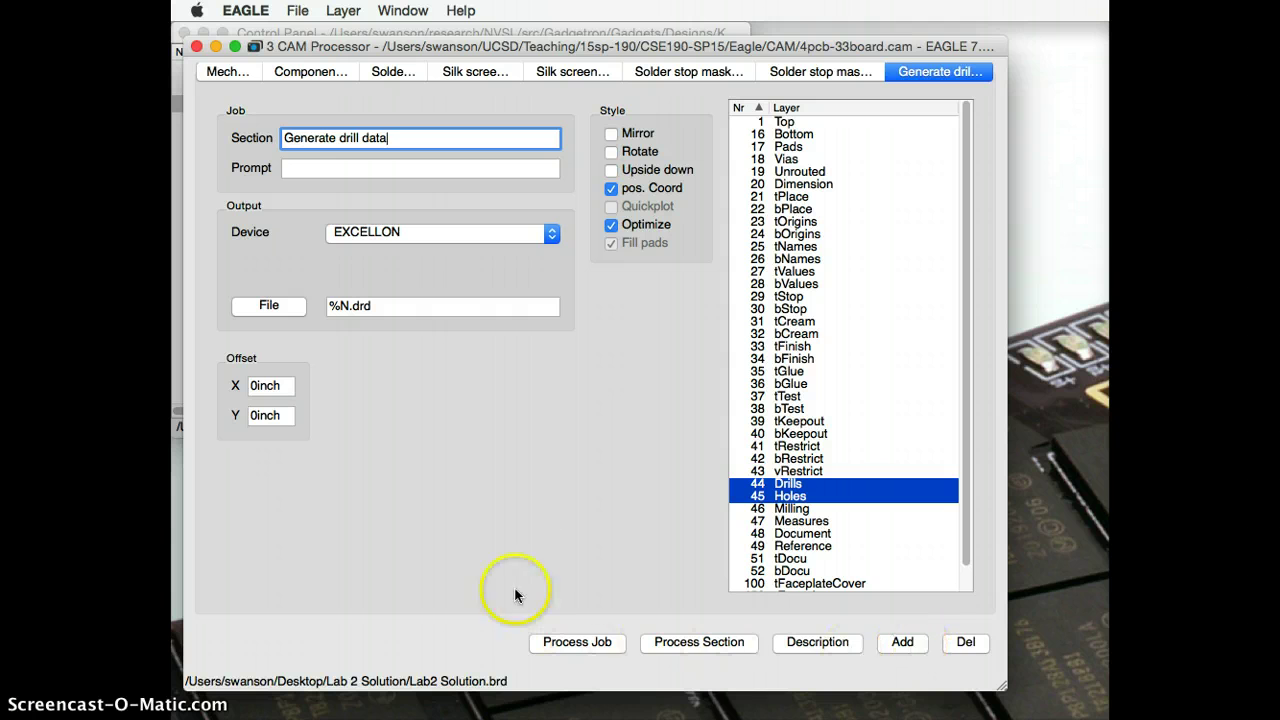
left_click(587, 646)
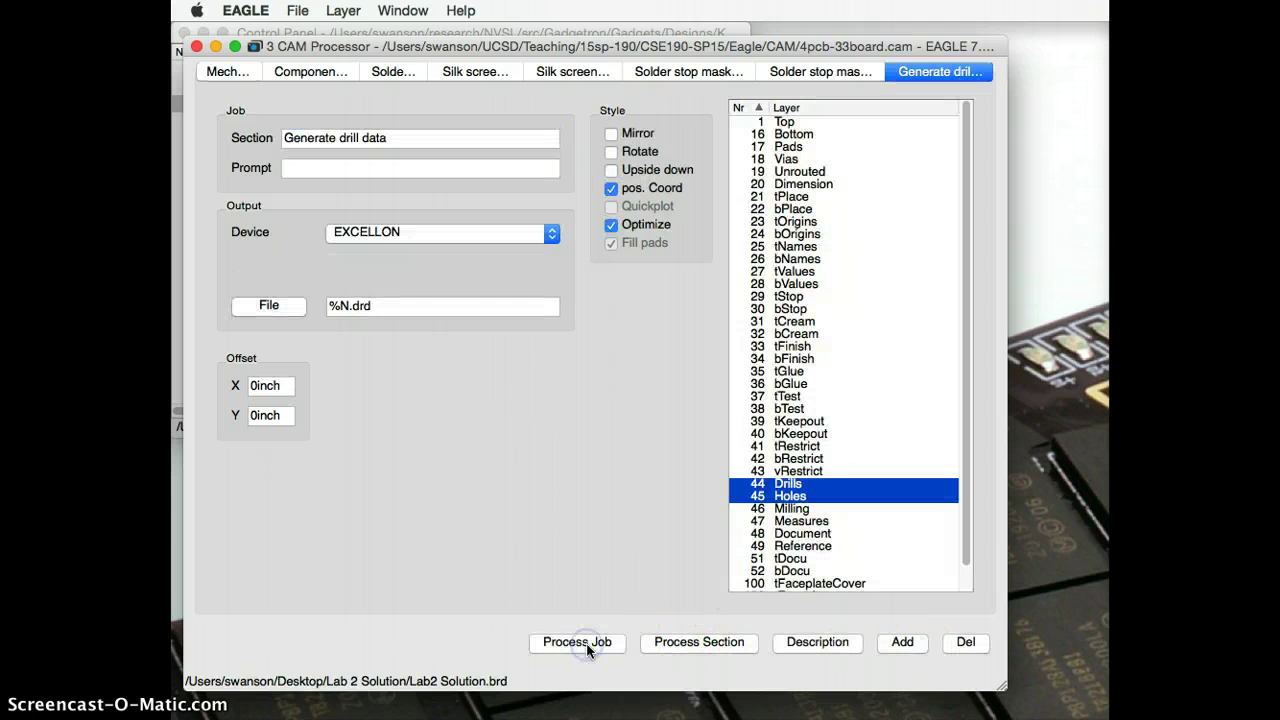
left_click(196, 46)
Step: Create a new folder named Lab2 Solution-cam in the Lab 2 Solution folder
left_click(278, 58)
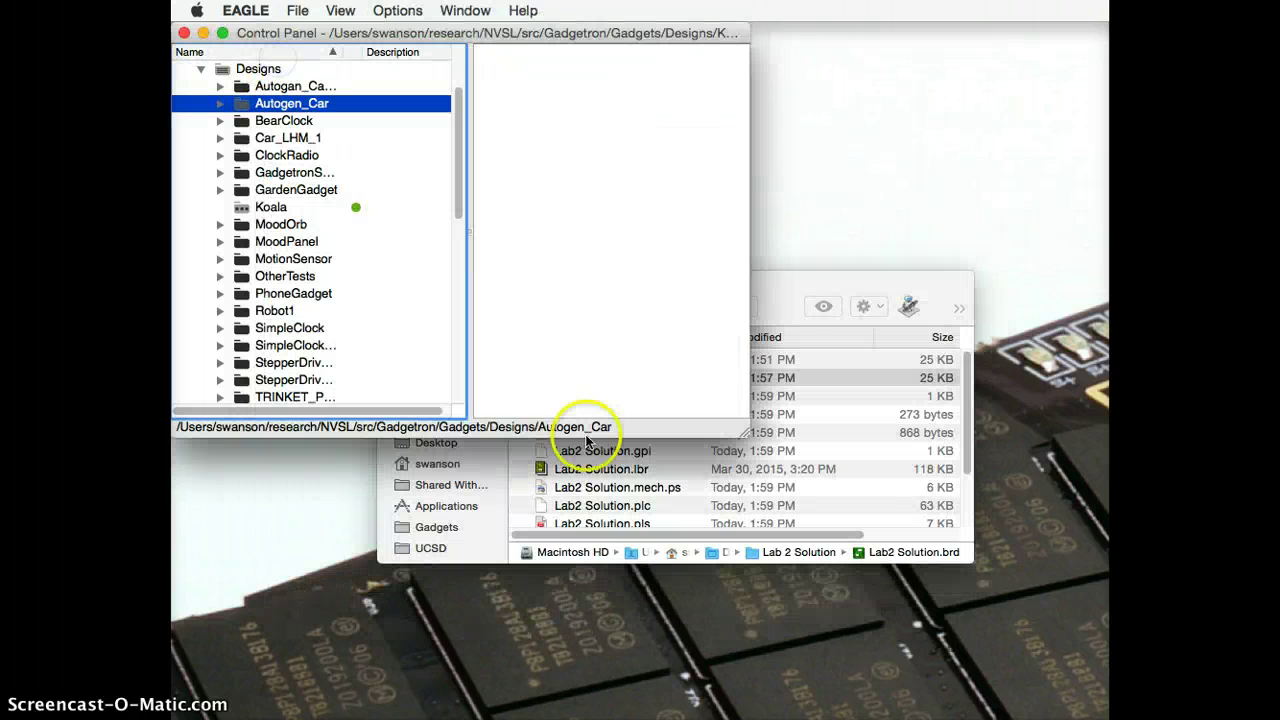
left_click_drag(786, 285, 680, 75)
left_click_drag(869, 343, 1053, 638)
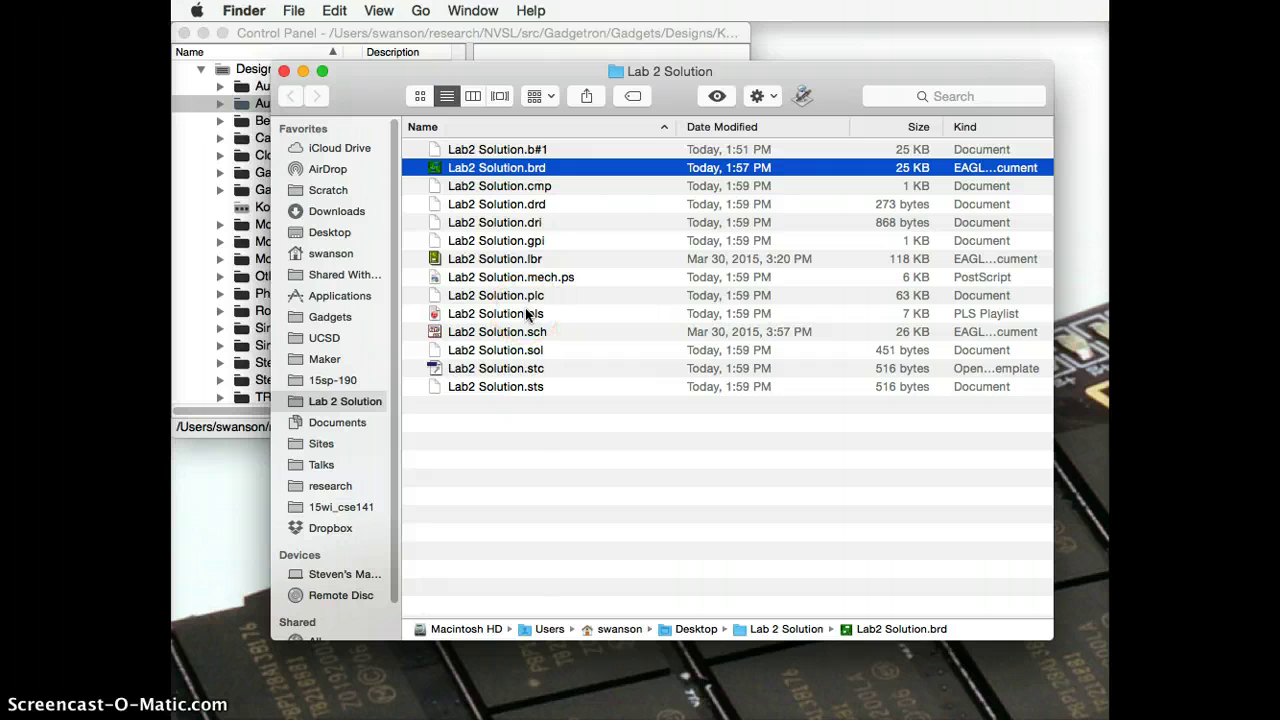
key("super+shift+n")
type("Lab")
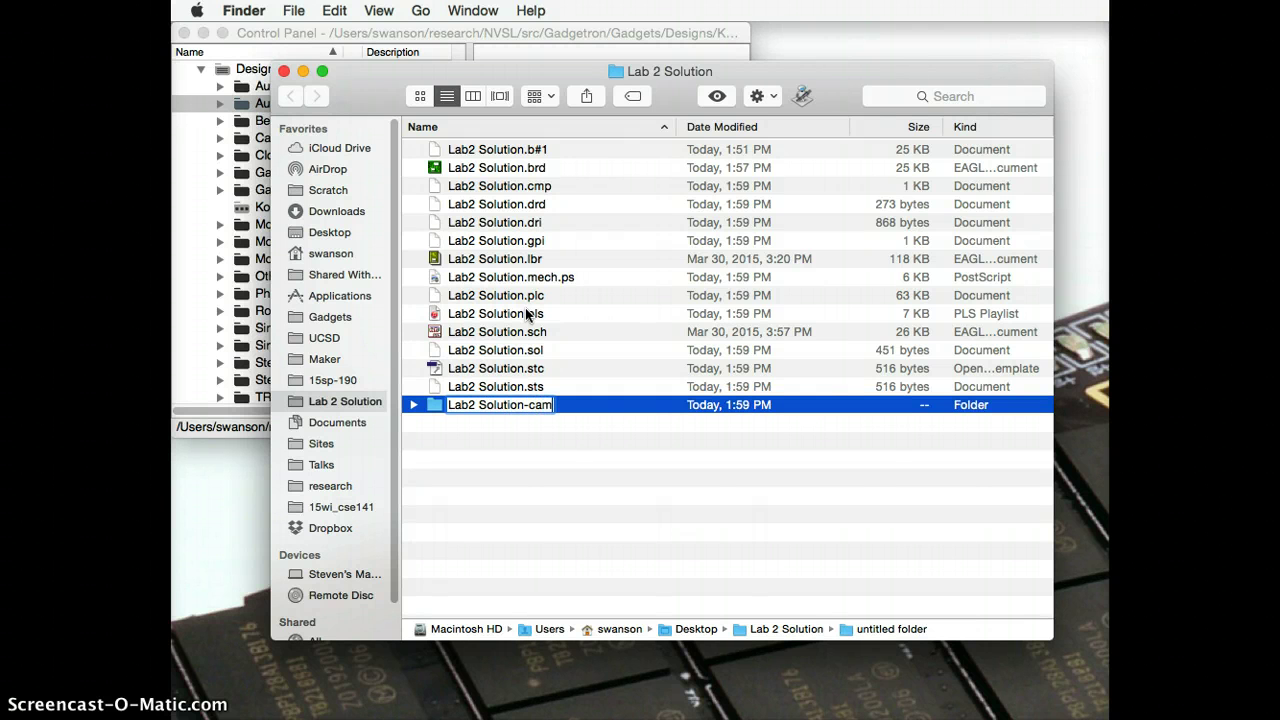
type("2 Solution-cam")
key("Return")
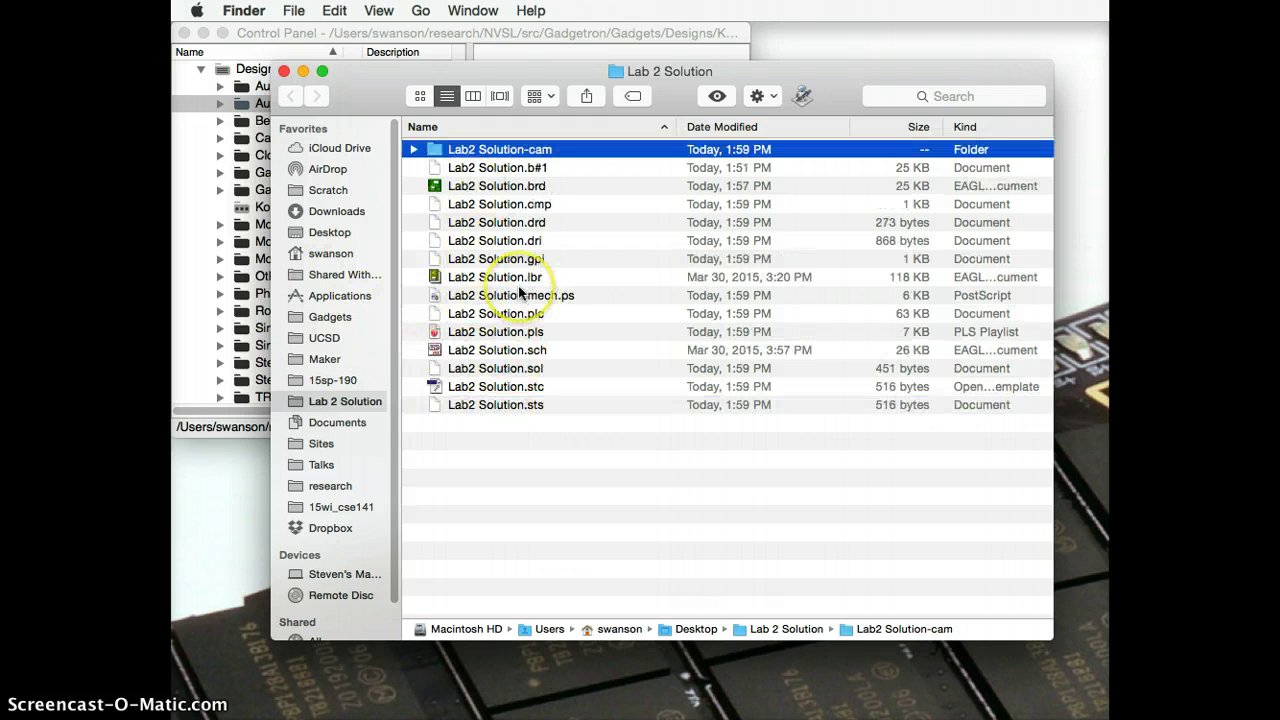
Step: Move the .cmp, .drd, .plc, .pls, .sol, .stc and .sts output files into Lab2 Solution-cam
left_click(433, 405, "super")
left_click(434, 368, "shift")
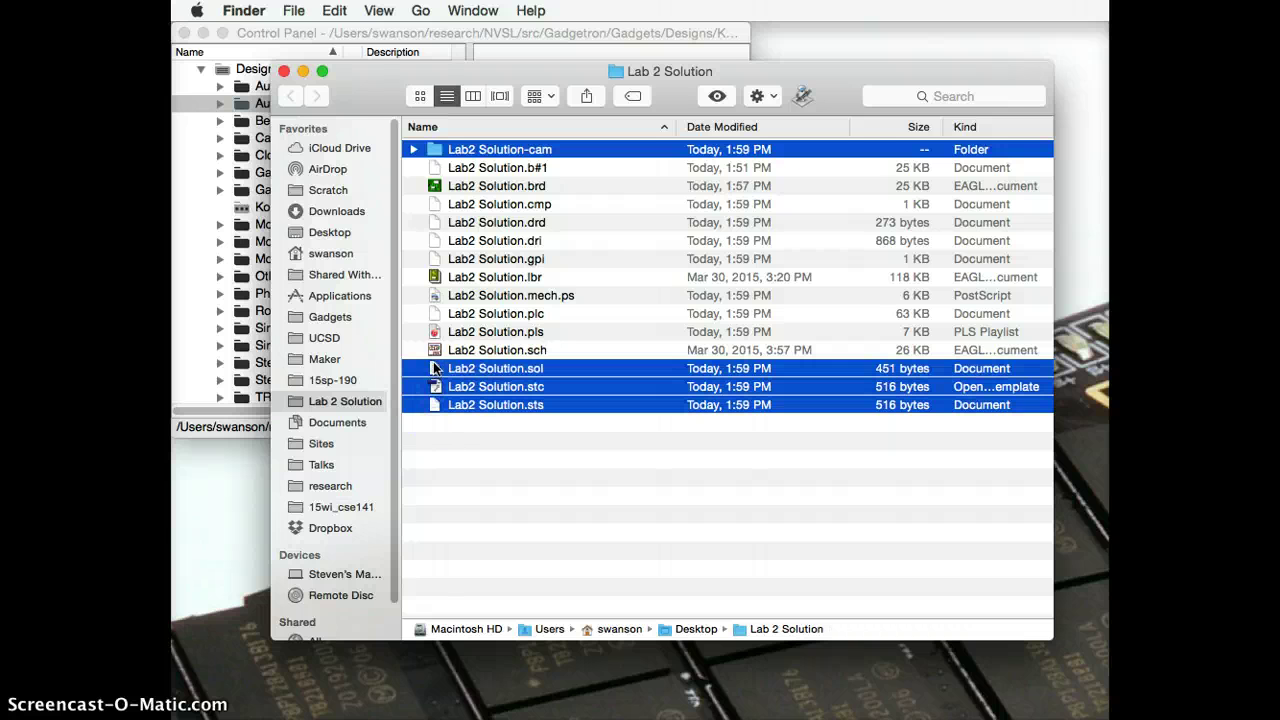
left_click(437, 332, "super")
left_click(437, 314, "super")
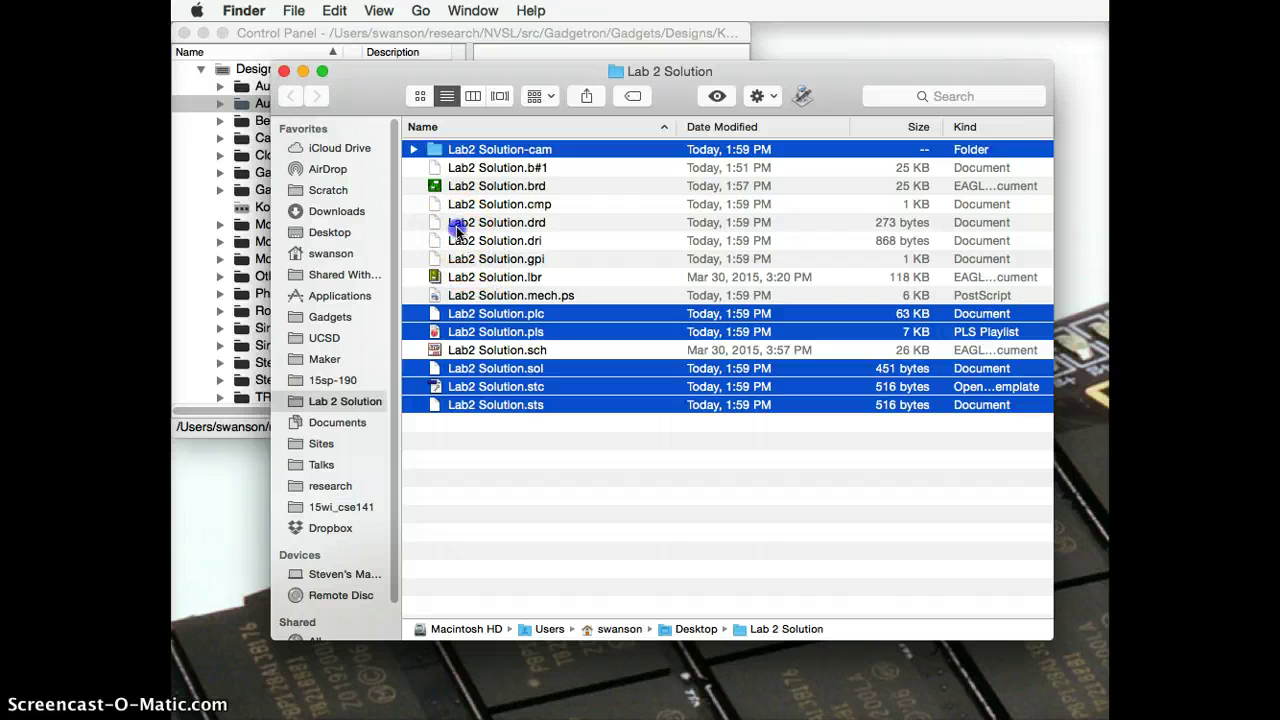
left_click(456, 222, "super")
left_click(450, 204, "super")
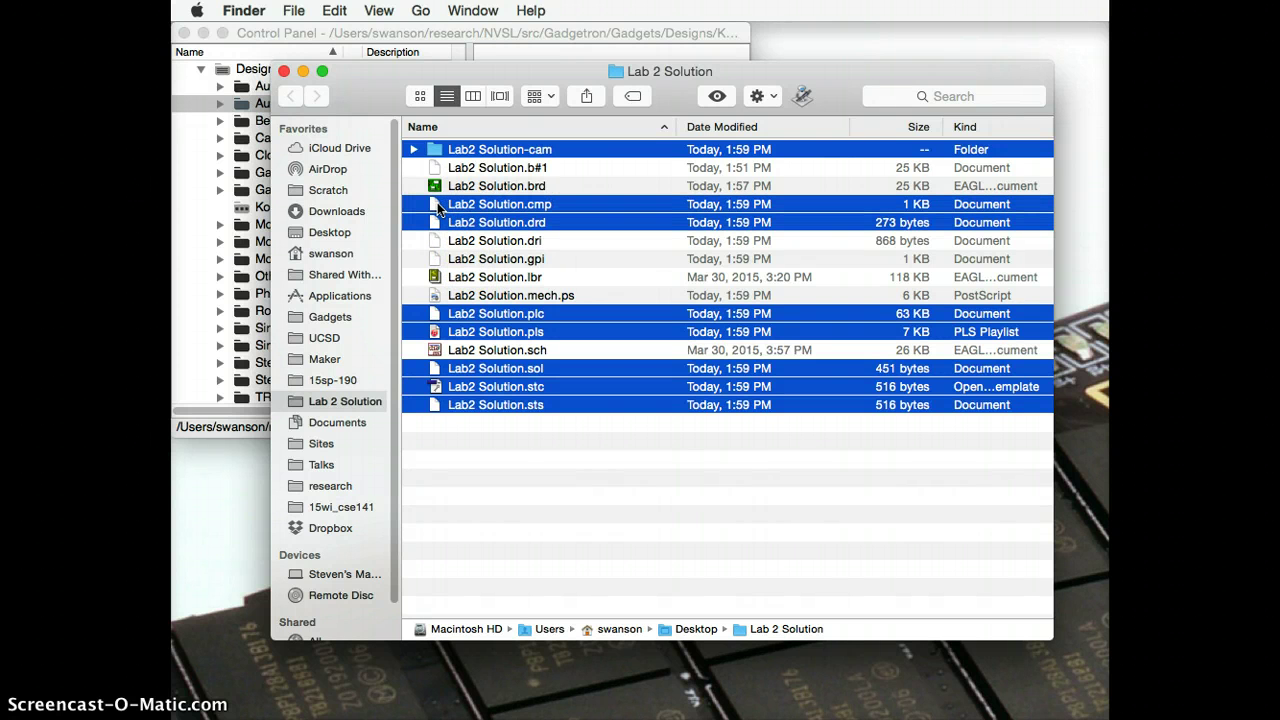
left_click_drag(437, 202, 433, 150)
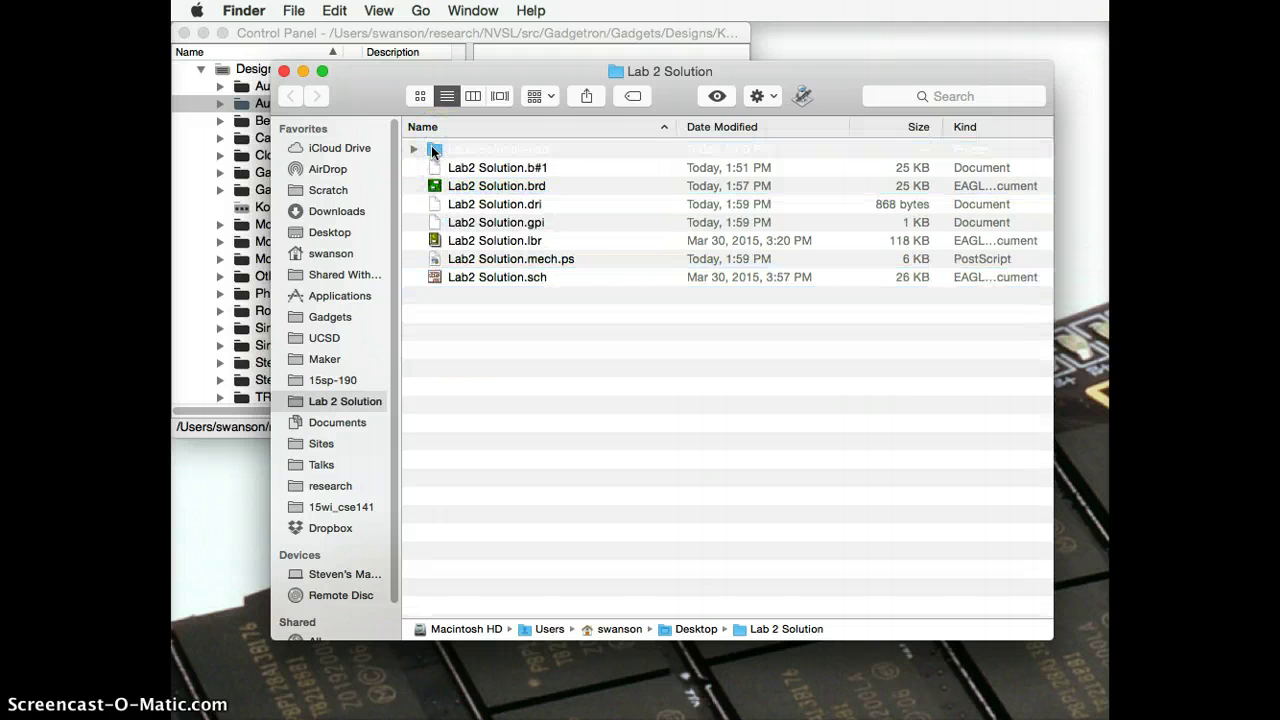
Step: Return to the Lab 2 Solution folder window and select the Lab2 Solution-cam folder
key("super+h")
key("super+Tab")
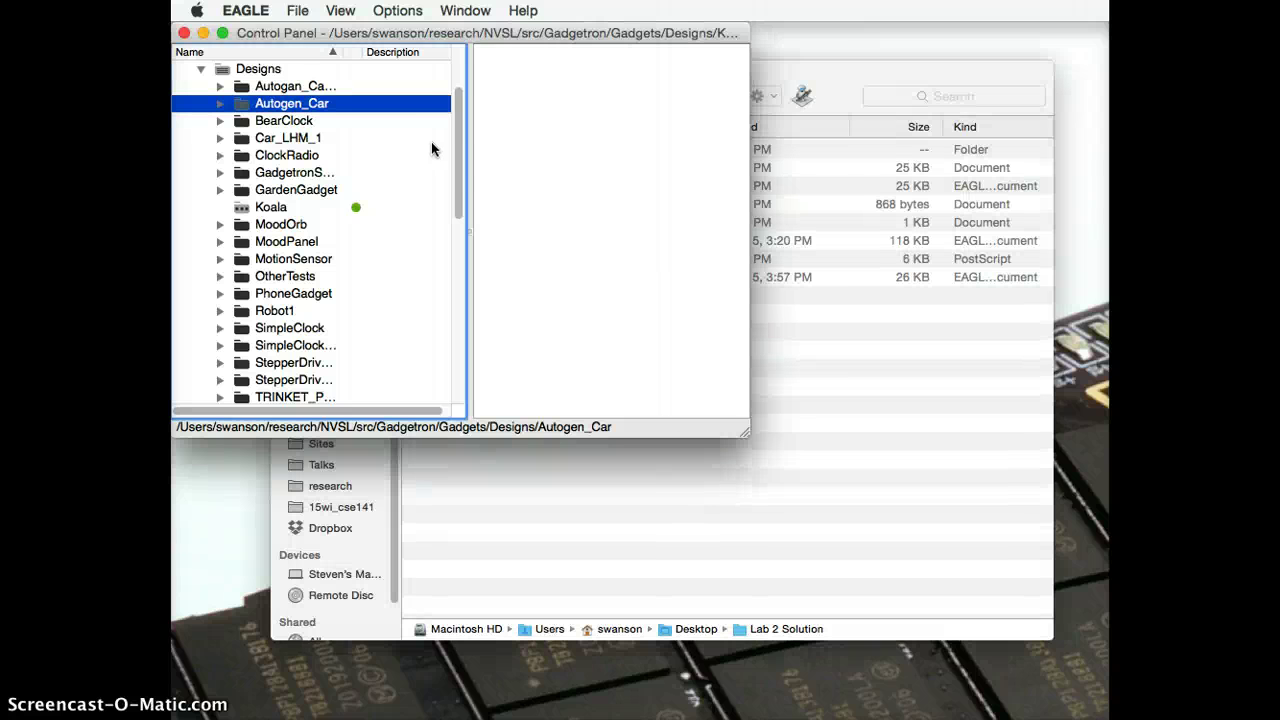
left_click(814, 434)
left_click(427, 149)
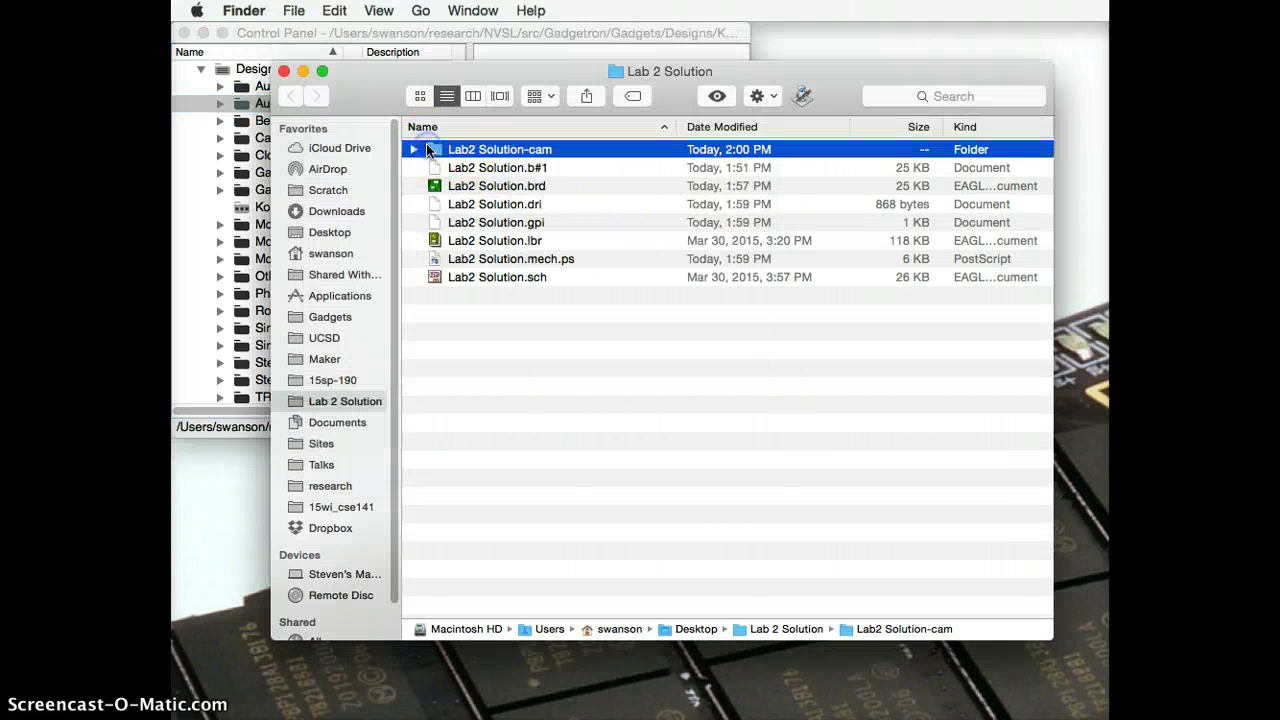
Step: Compress Lab2 Solution-cam into Lab2 Solution-cam.zip and select the new archive
right_click(426, 145)
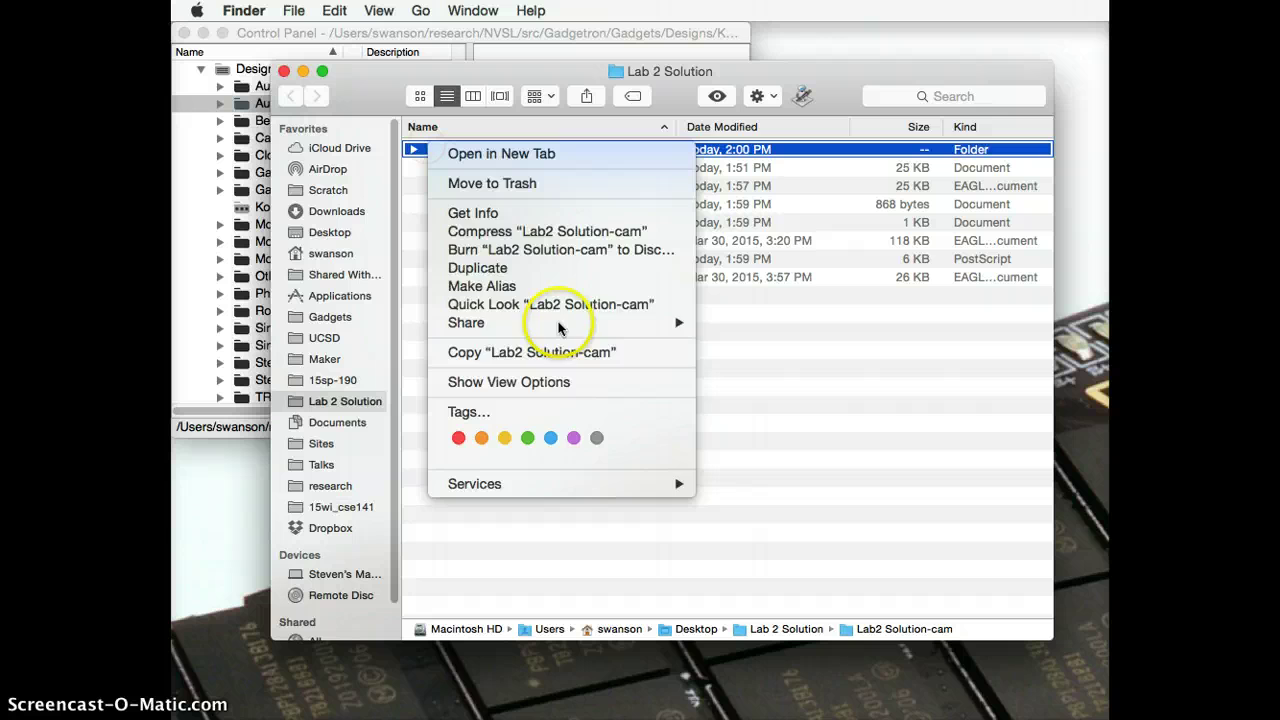
left_click(552, 232)
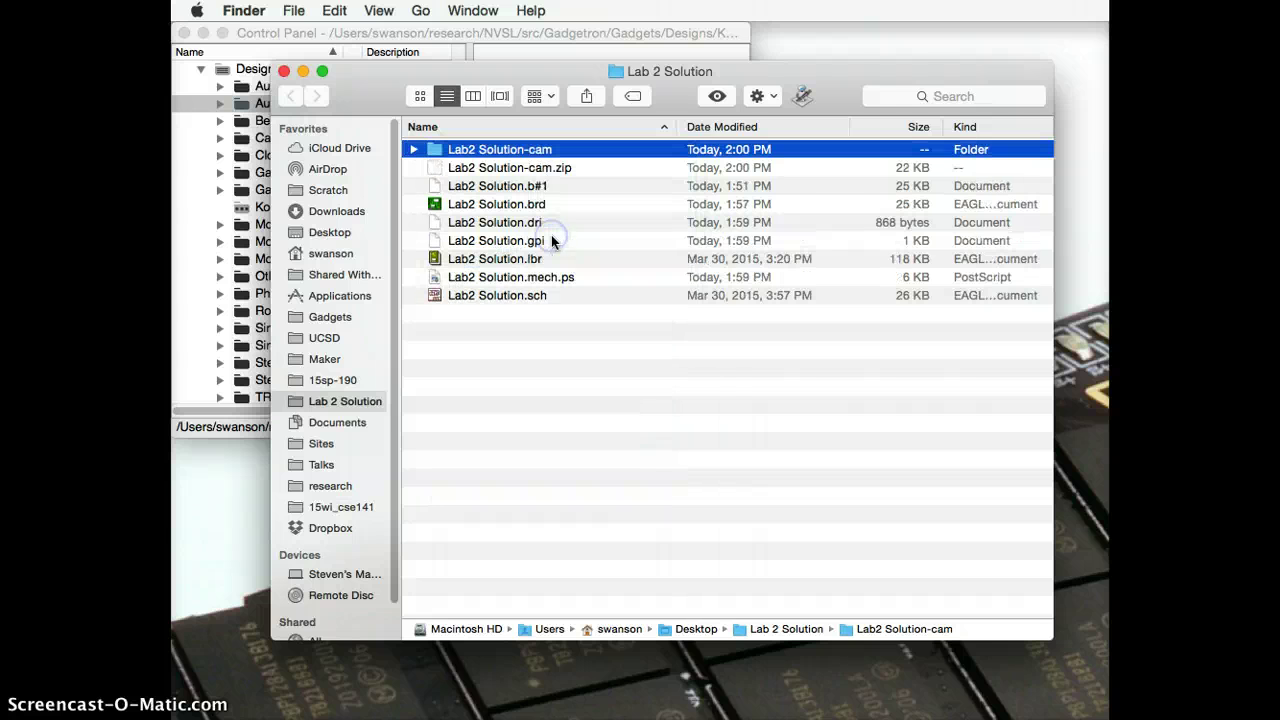
left_click(489, 170)
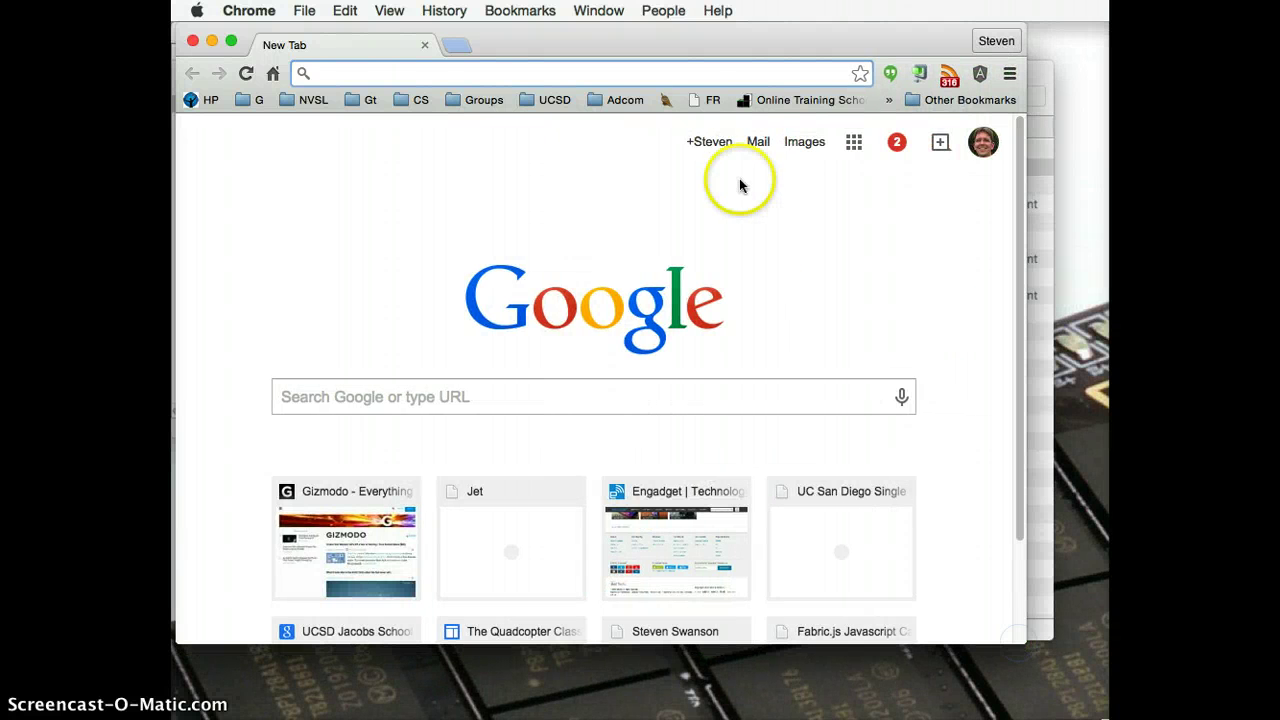
Step: Search Google for freedfm
left_click_drag(592, 40, 628, 62)
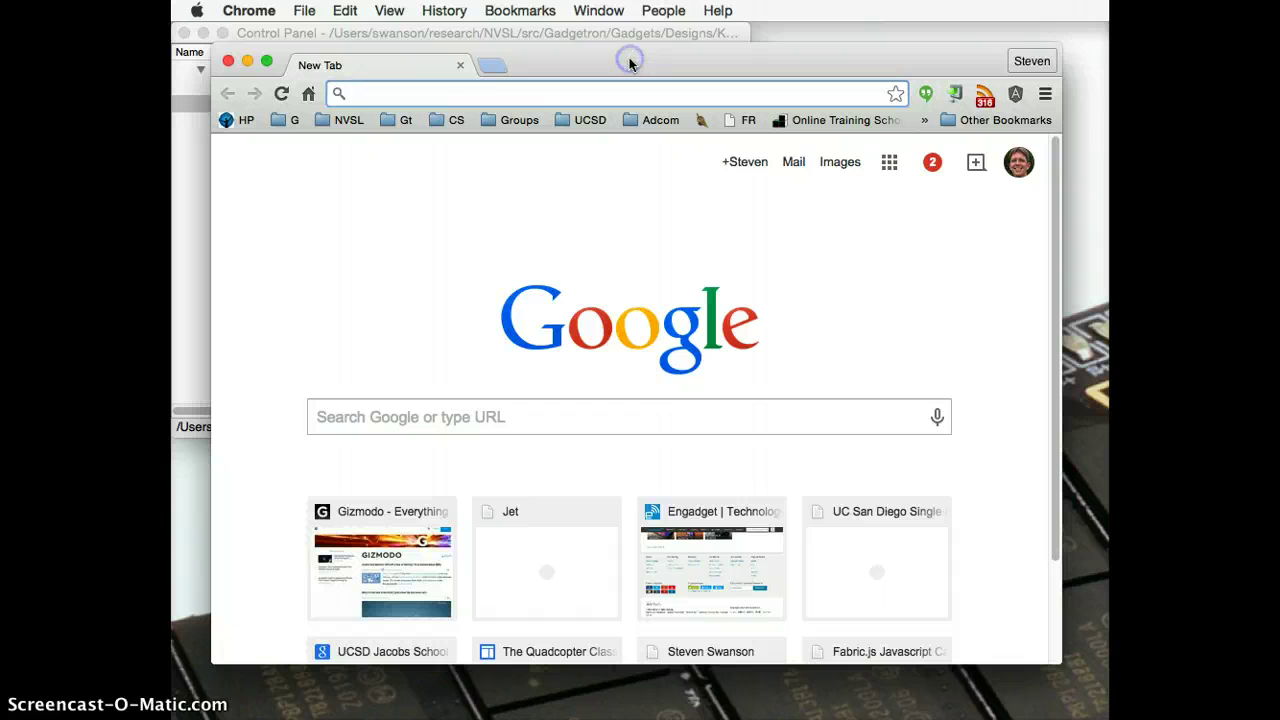
type("www.p")
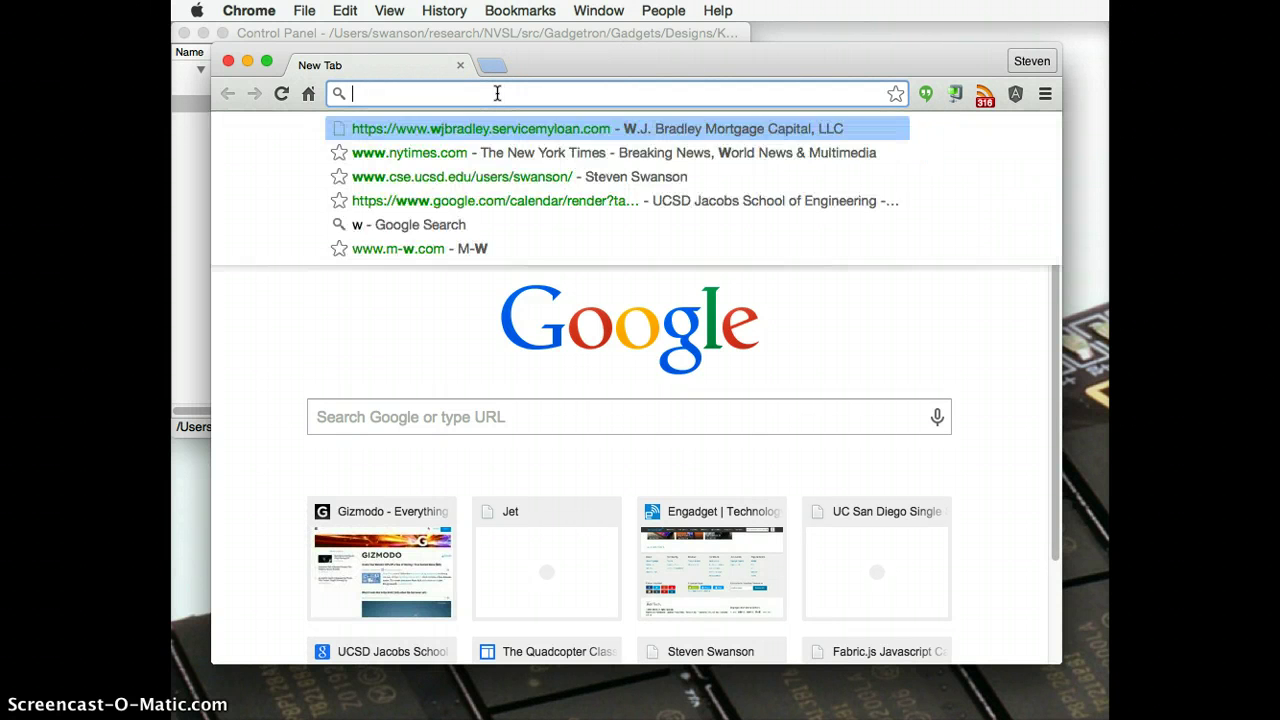
key("BackSpace")
key("BackSpace")
key("BackSpace")
key("BackSpace")
key("BackSpace")
type("freedfm")
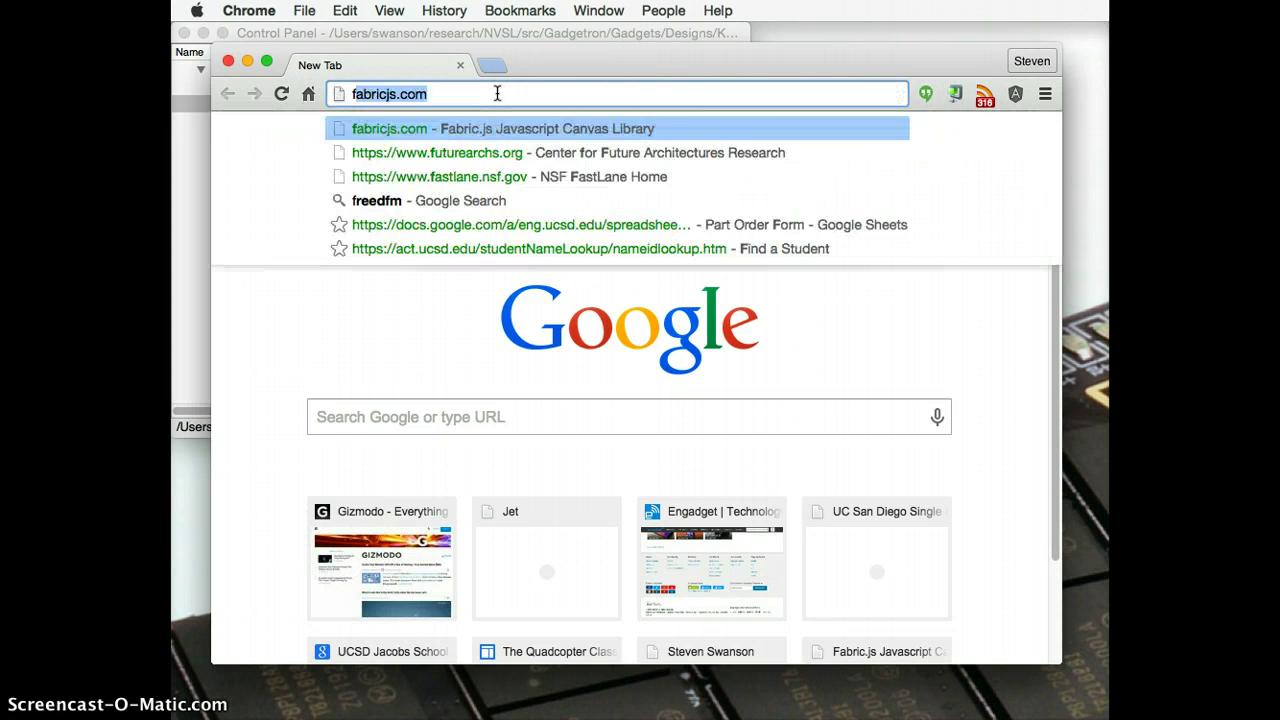
key("Return")
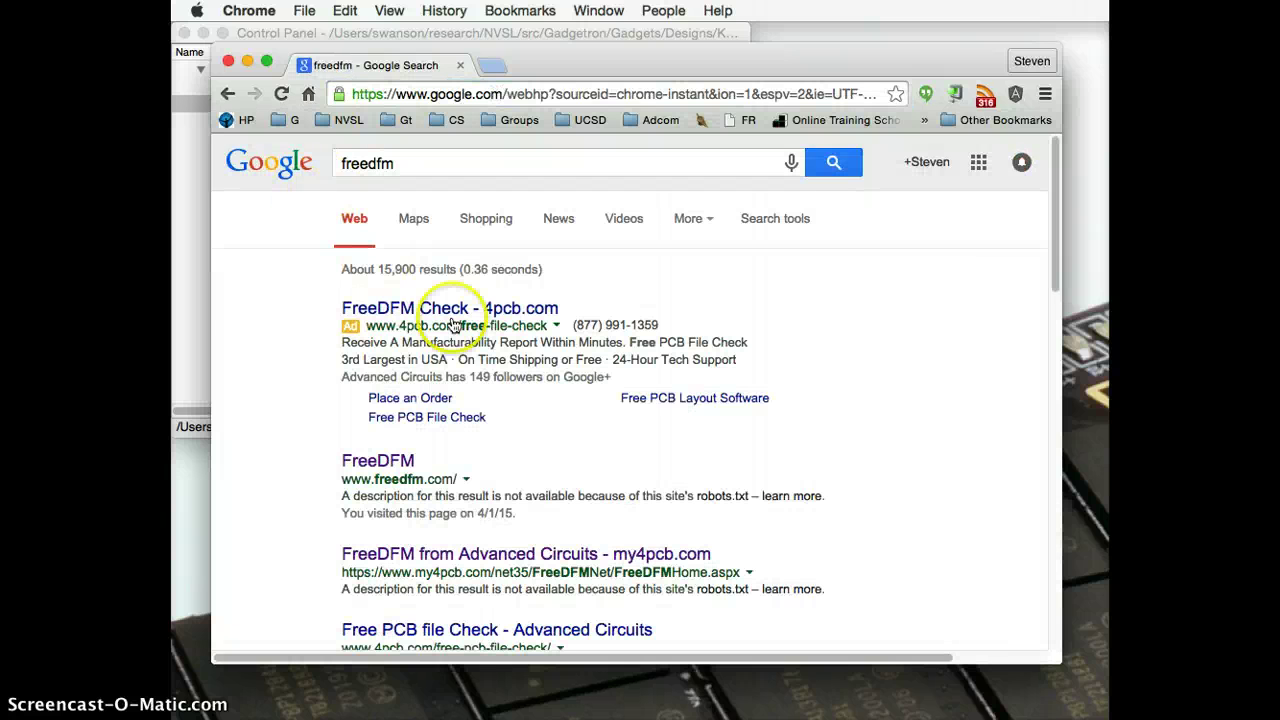
Step: Open the FreeDFM Check result from 4pcb.com and go to its file upload page
left_click(443, 305)
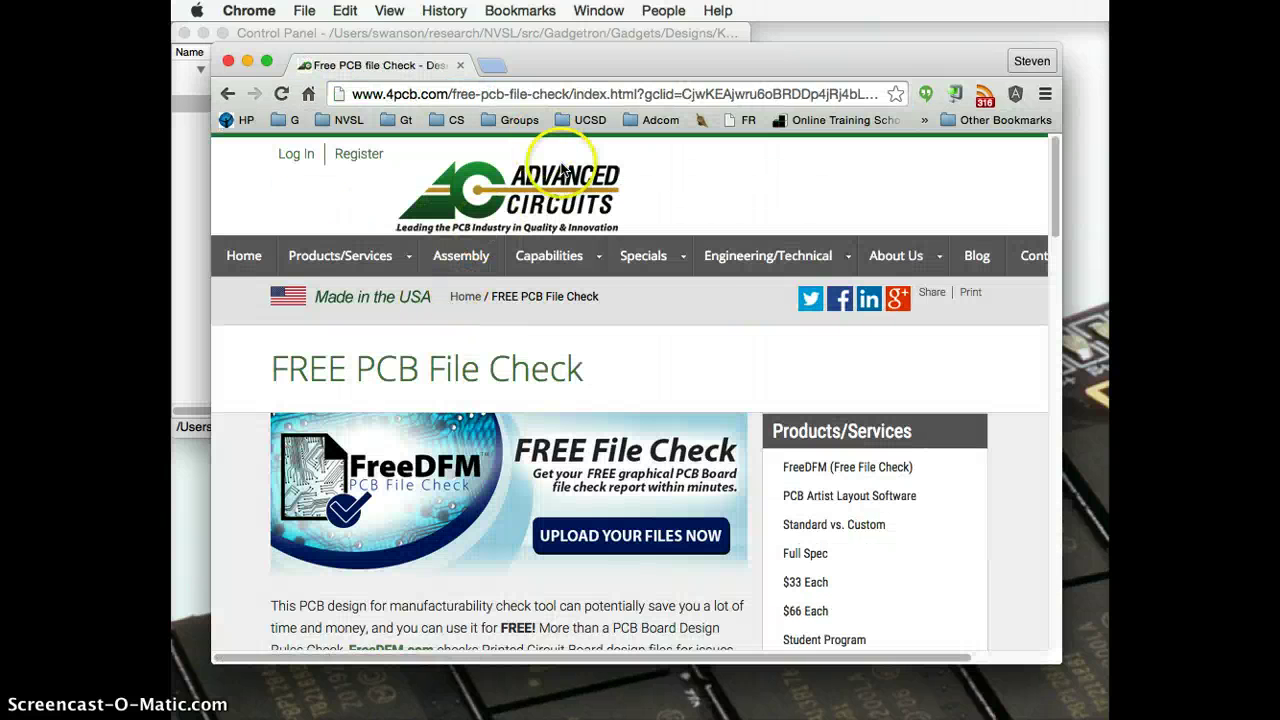
mouse_move(549, 256)
scroll(606, 407, "down", 1)
scroll(606, 407, "down", 8)
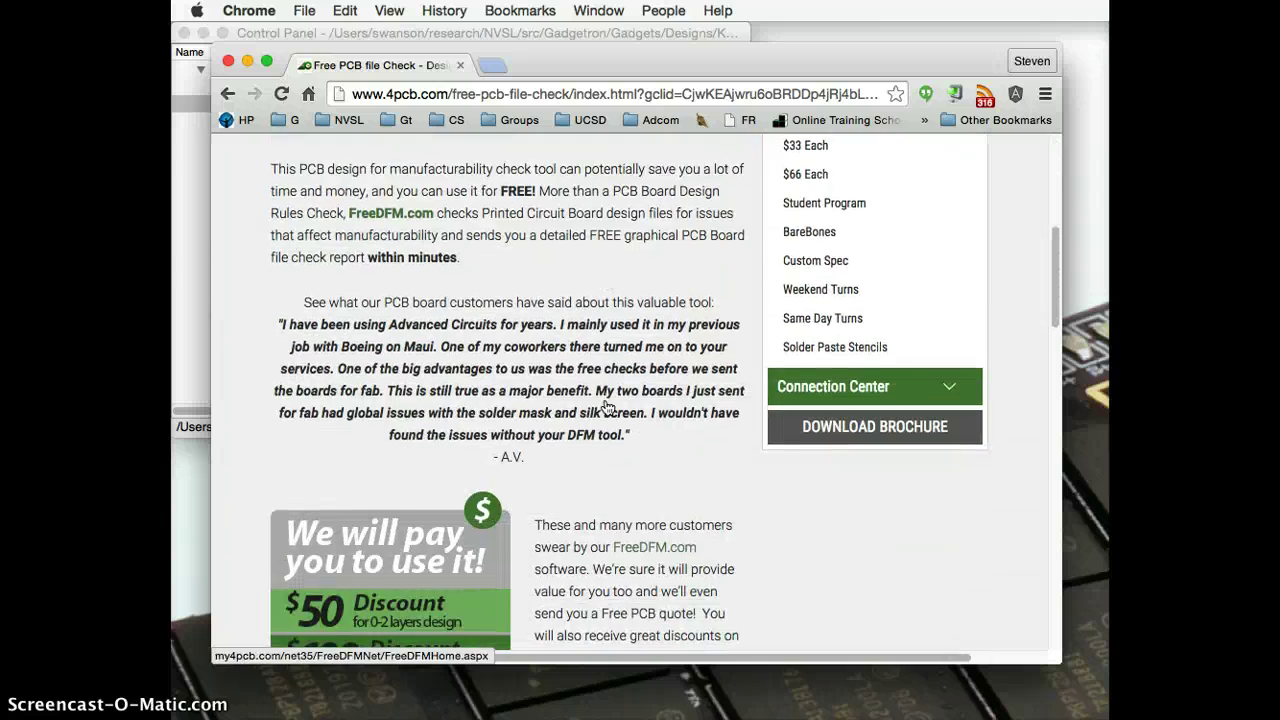
scroll(440, 330, "up", 9)
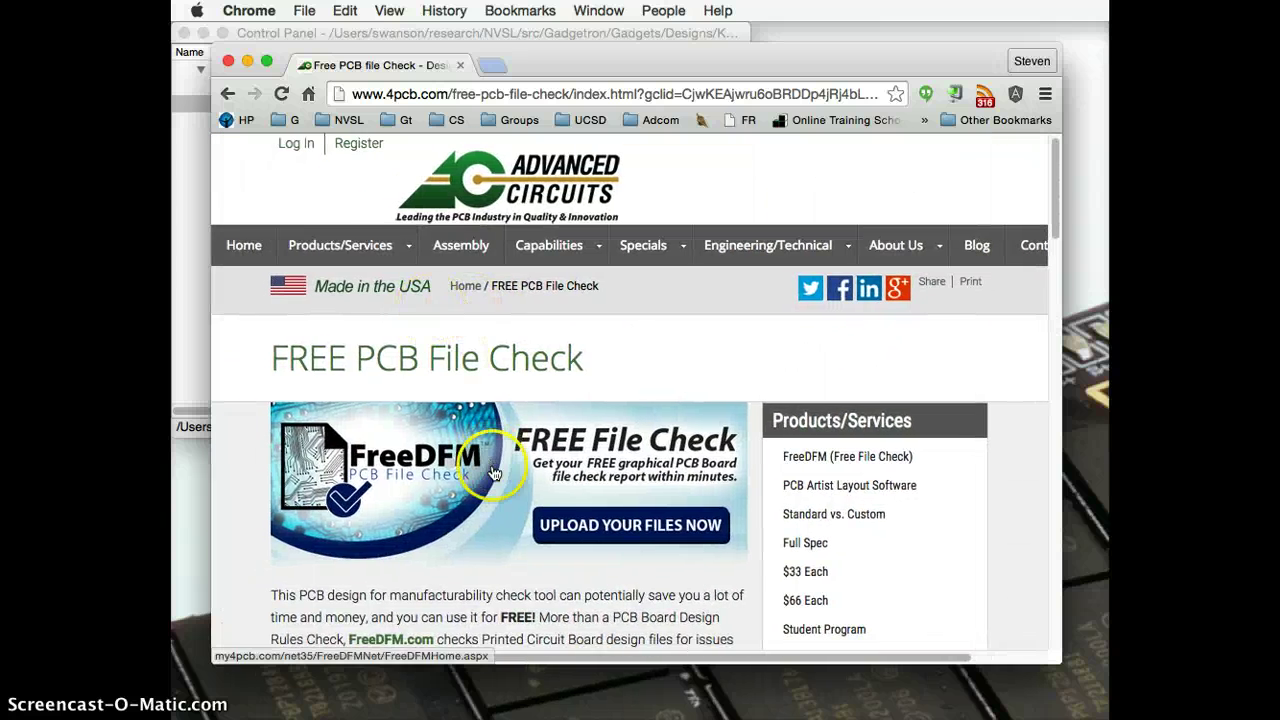
left_click(598, 530)
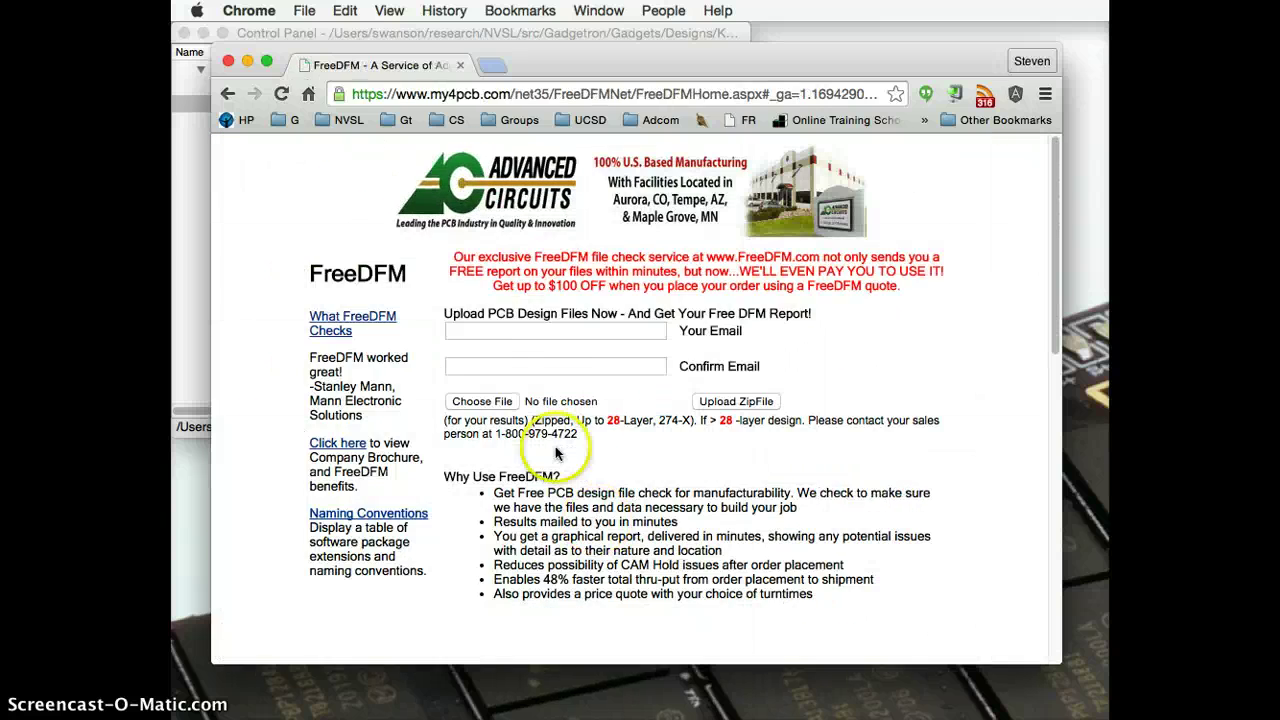
Step: Fill in the results e-mail address and its confirmation
left_click(528, 331)
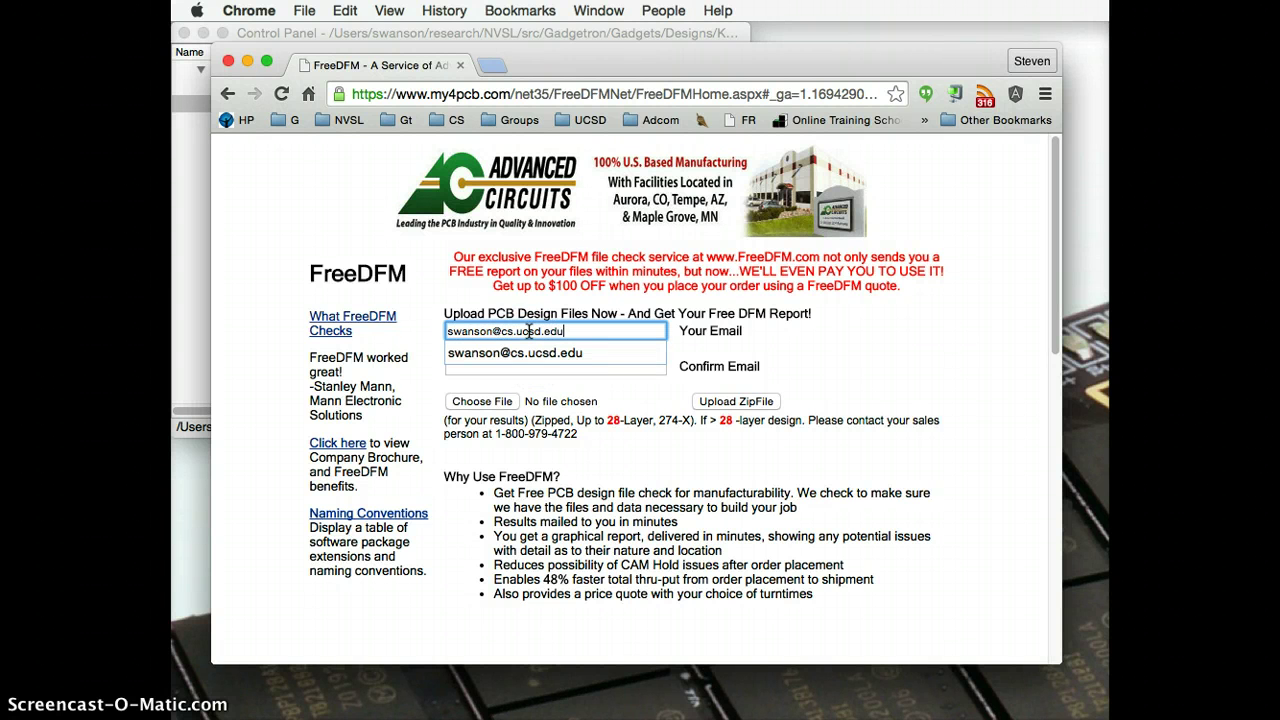
key("Tab")
key("Down")
key("Return")
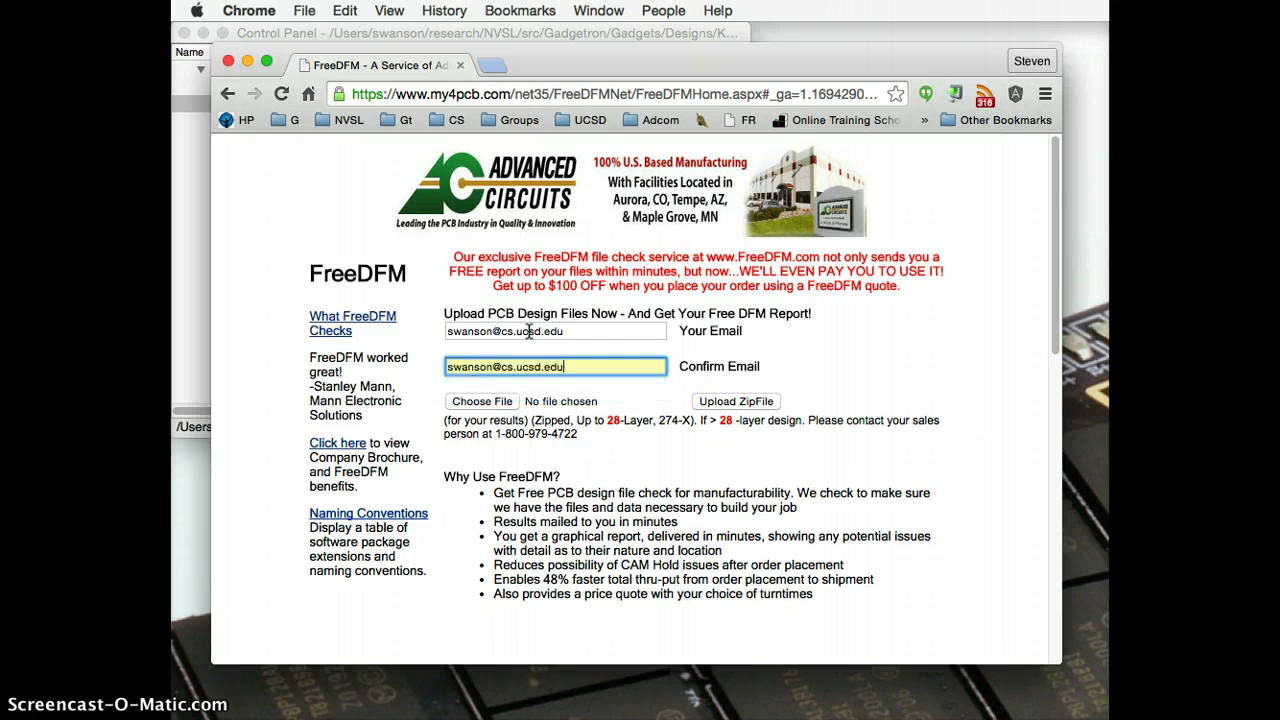
Step: Choose Lab2 Solution-cam.zip as the design file and upload it
left_click(485, 402)
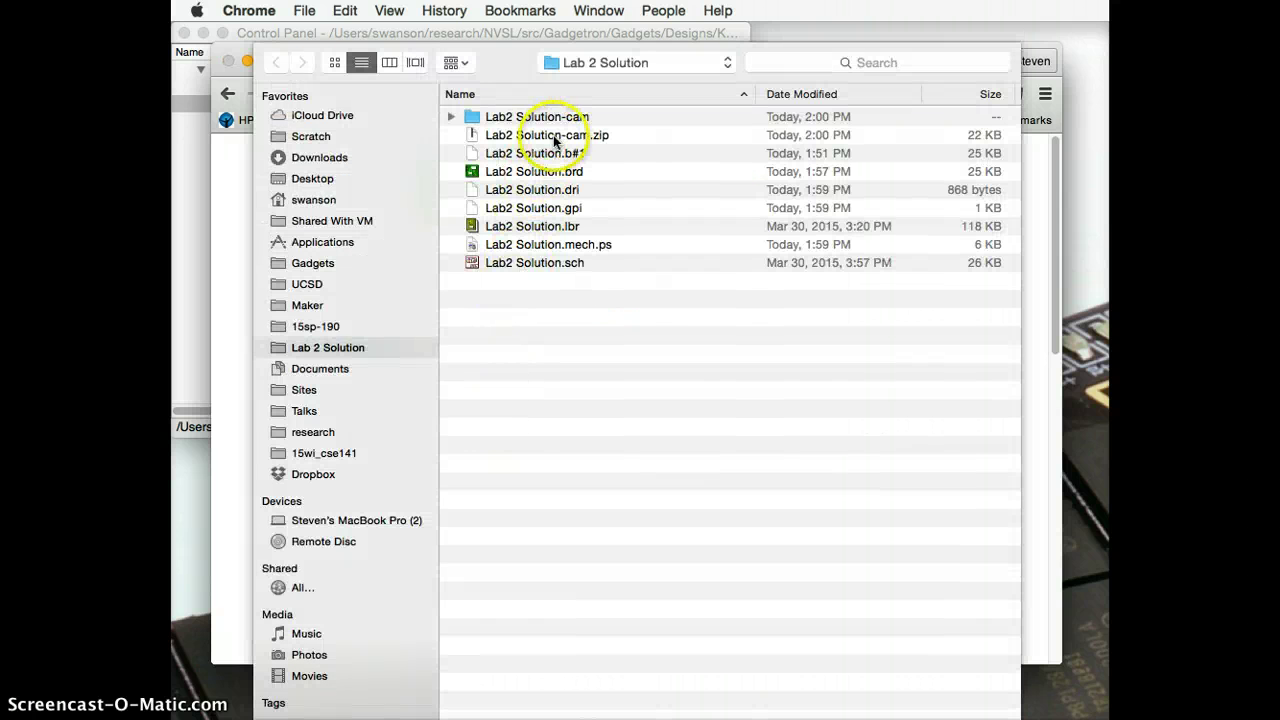
left_click(555, 138)
double_click(553, 138)
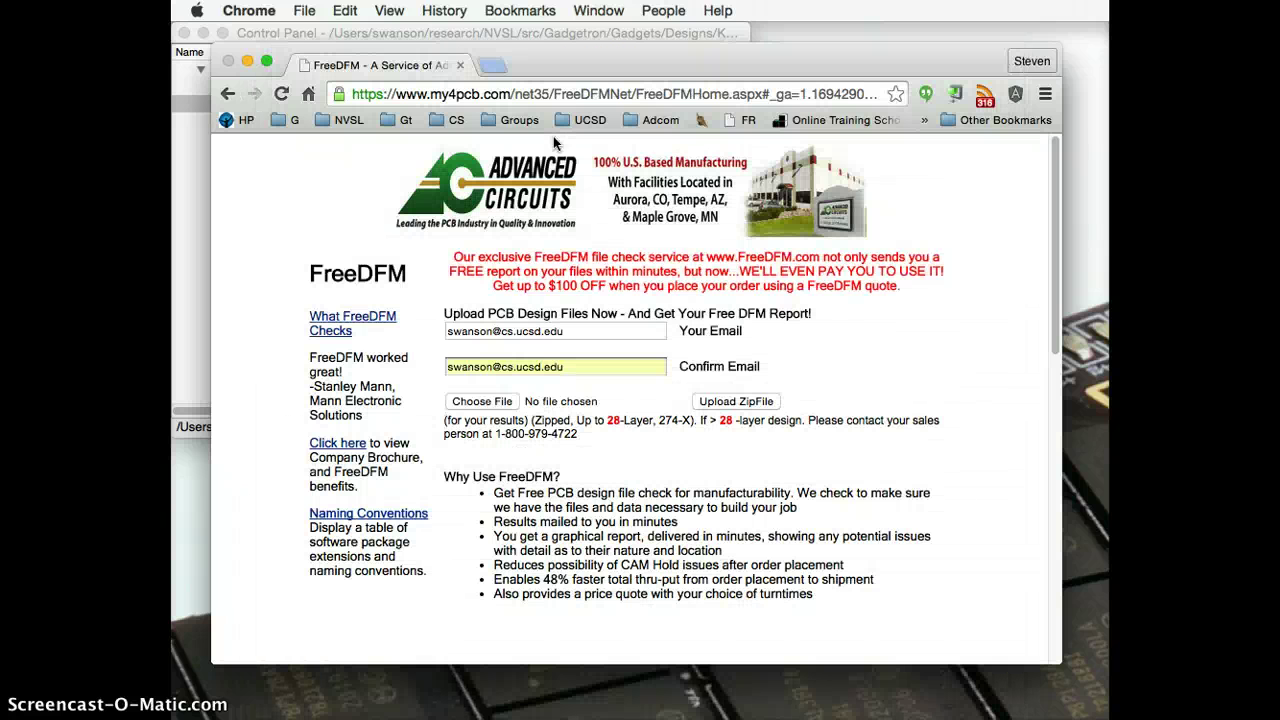
left_click(744, 401)
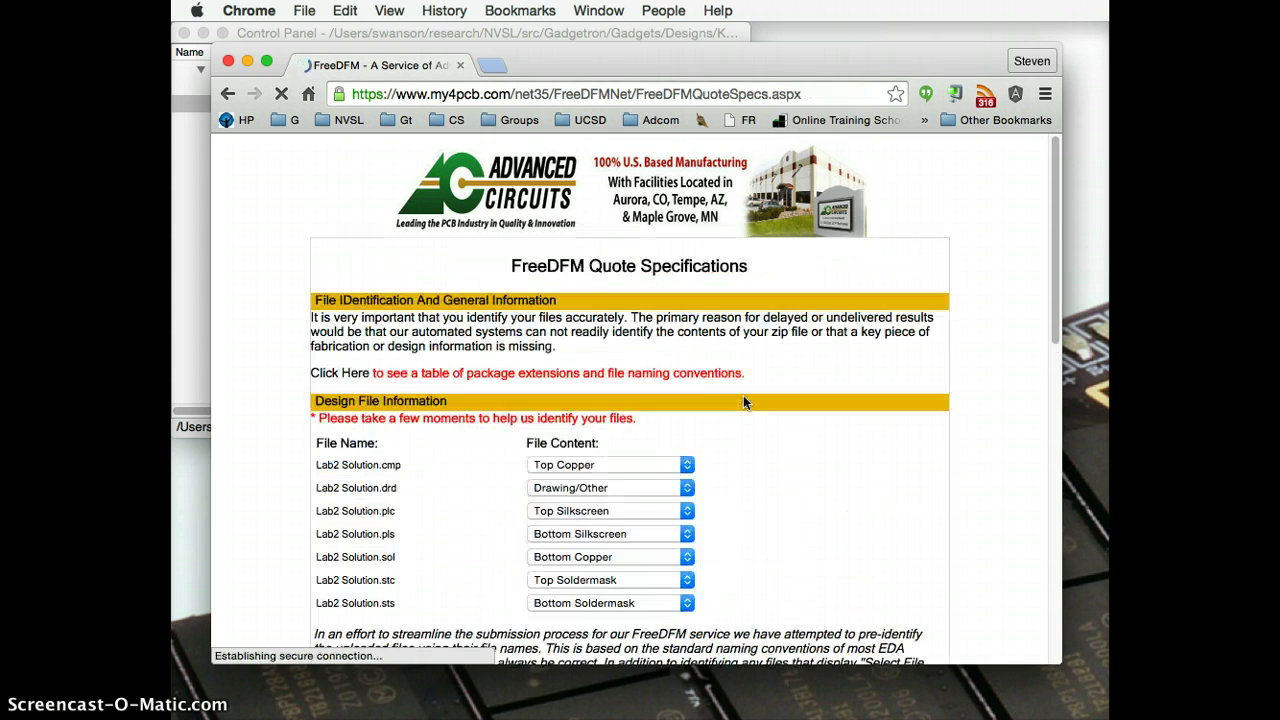
Step: Keep the .cmp file as Top Copper and change Lab2 Solution.drd's file content to NC Drill
left_click(687, 510)
scroll(687, 508, "down", 5)
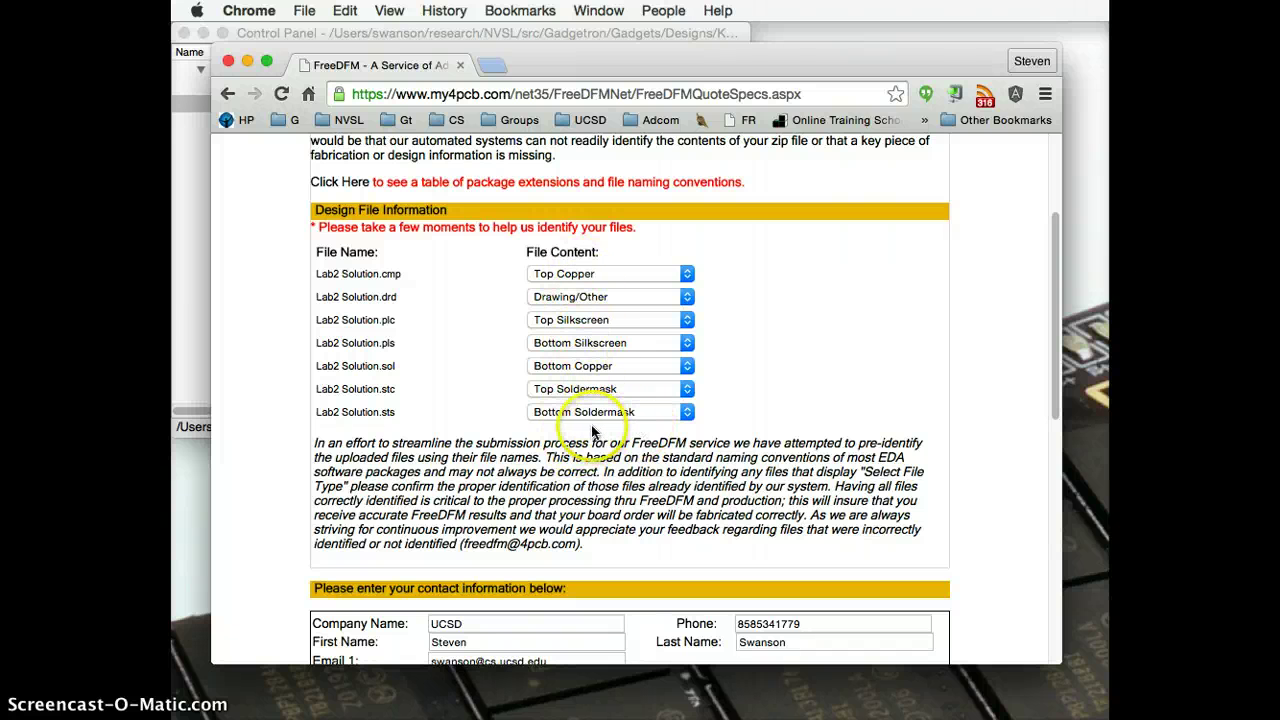
left_click(557, 275)
left_click(557, 275)
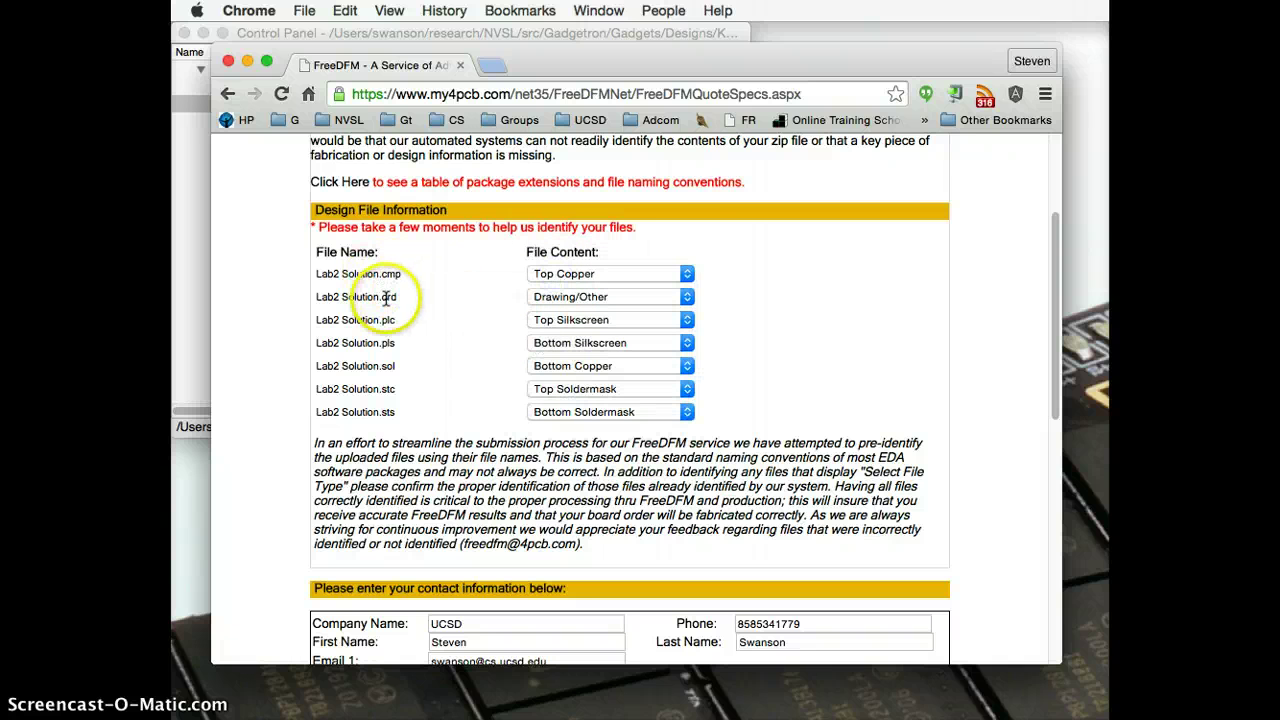
left_click(550, 300)
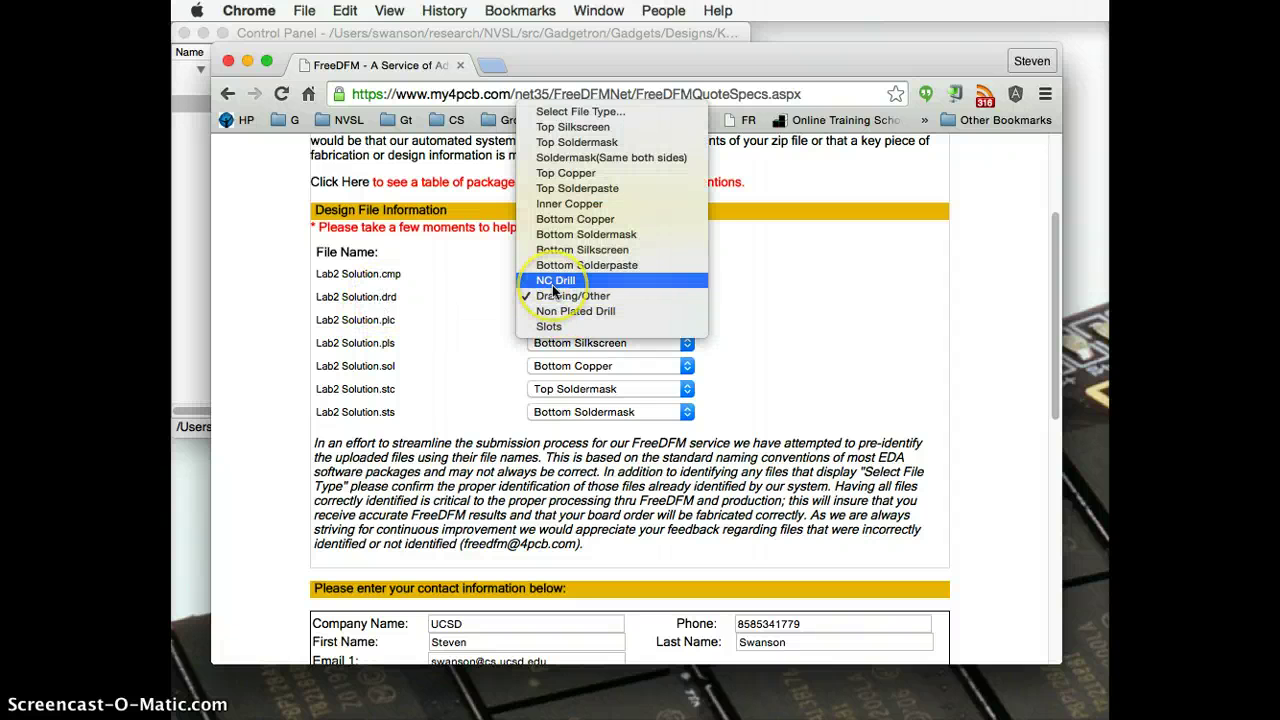
left_click(554, 281)
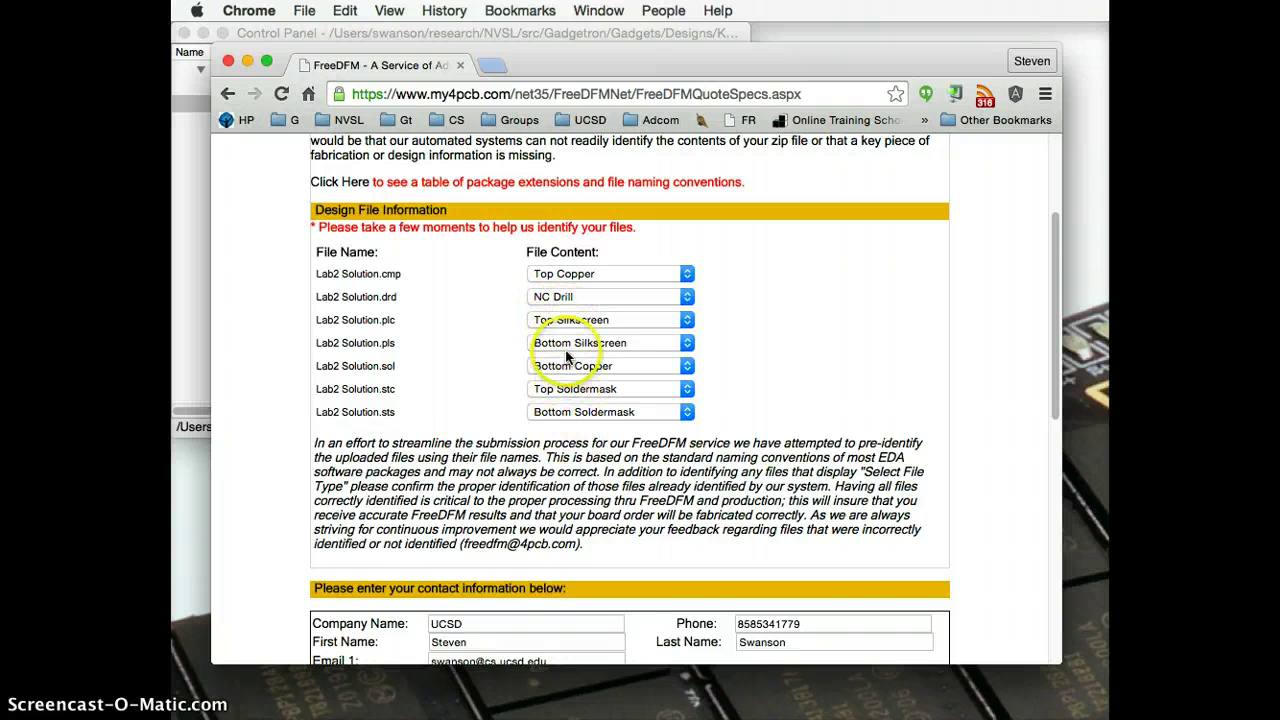
scroll(566, 356, "down", 5)
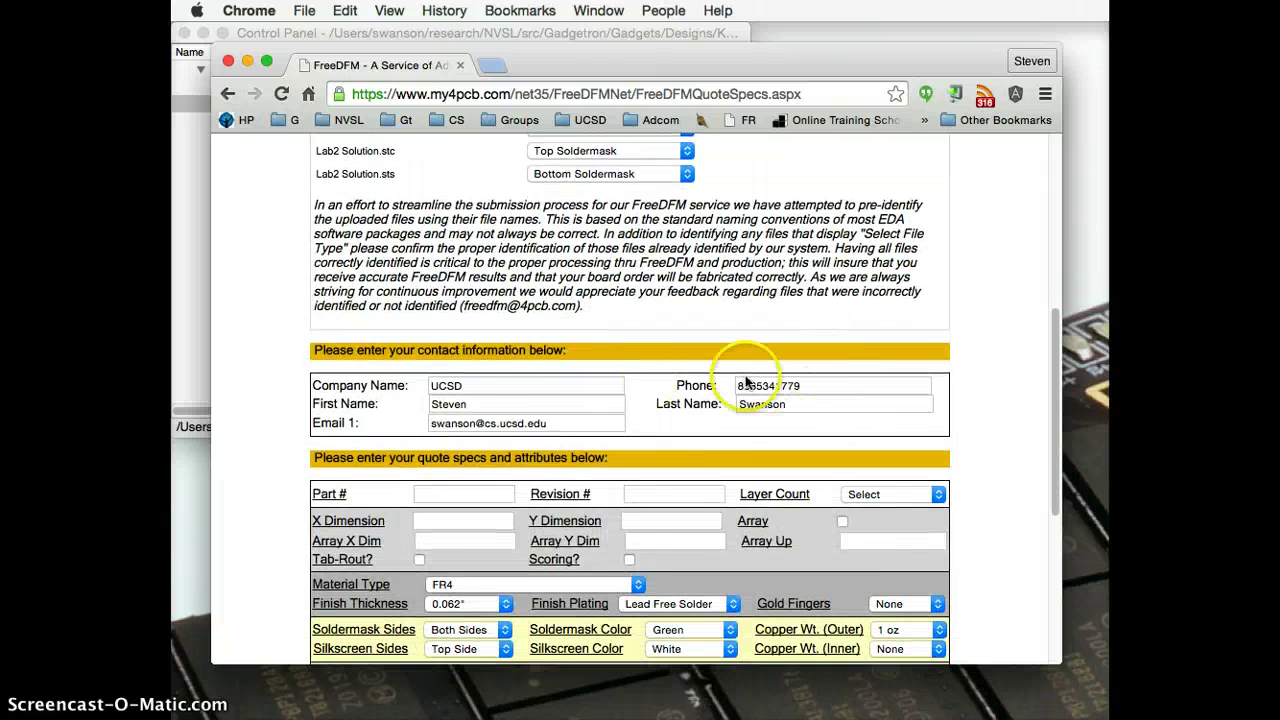
Step: Enter part number 123 and choose 2 for the layer count on the FreeDFM quote form
scroll(681, 441, "down", 1)
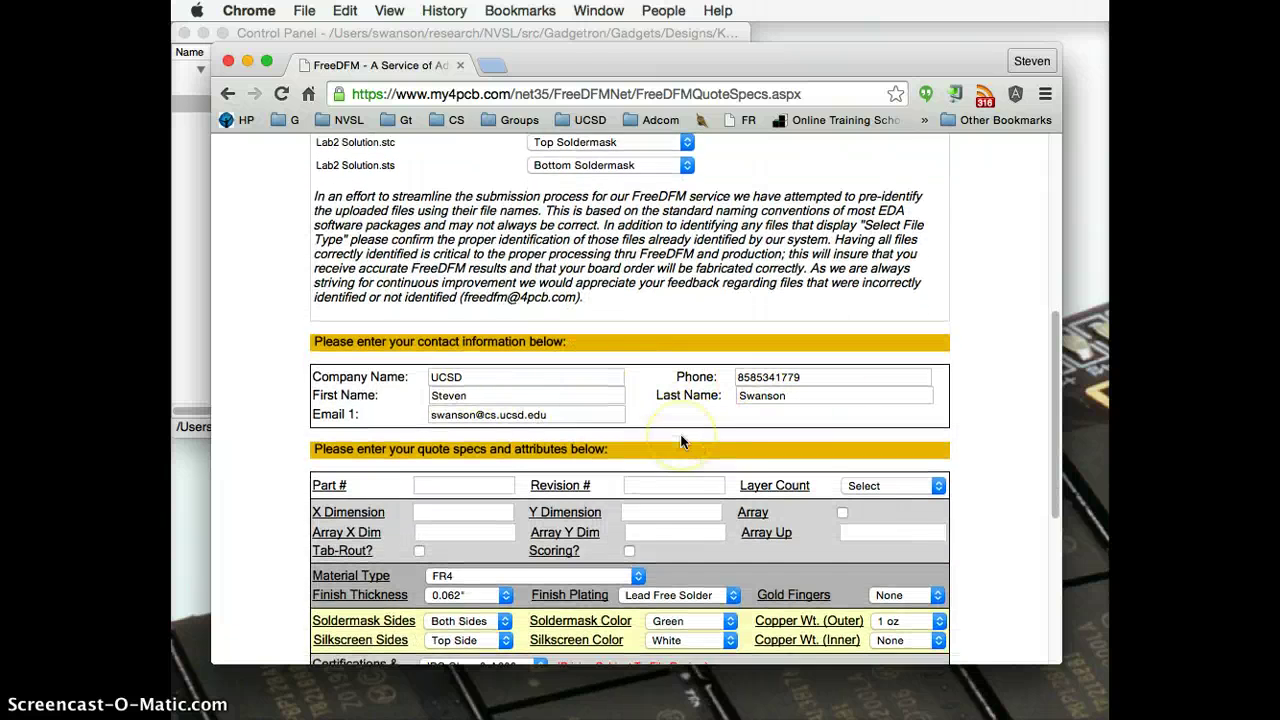
scroll(681, 441, "down", 4)
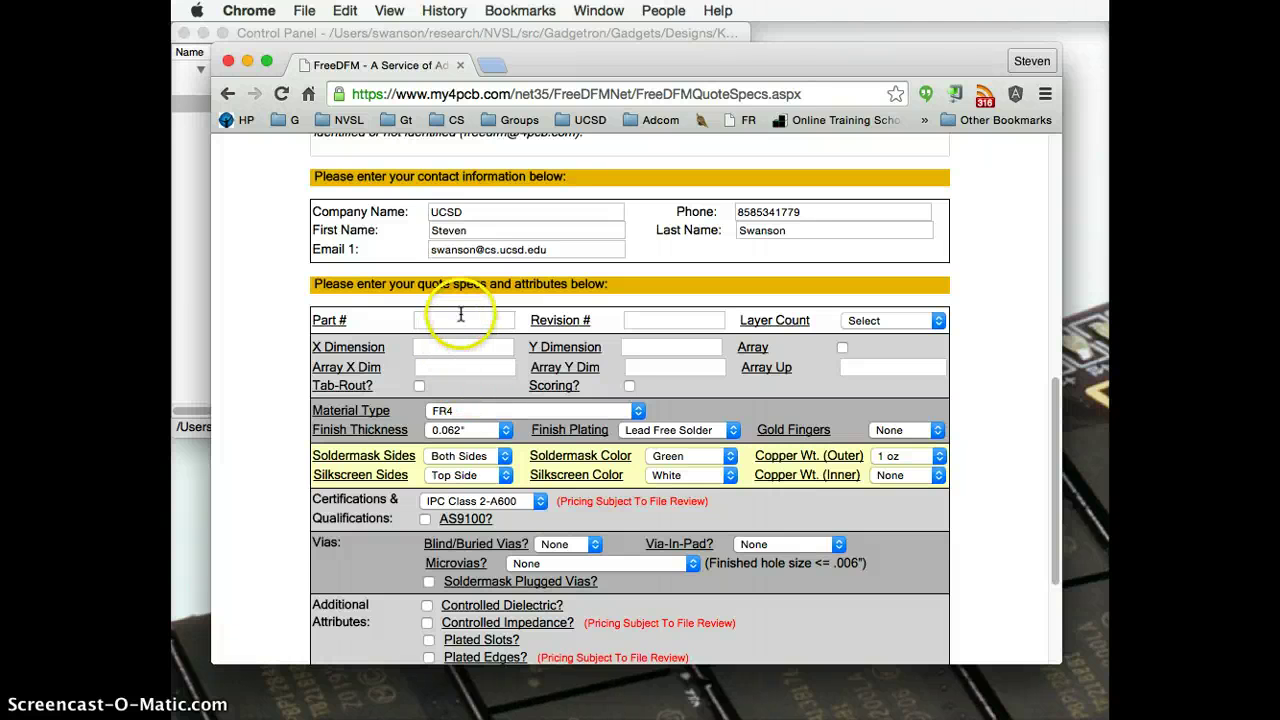
left_click(458, 318)
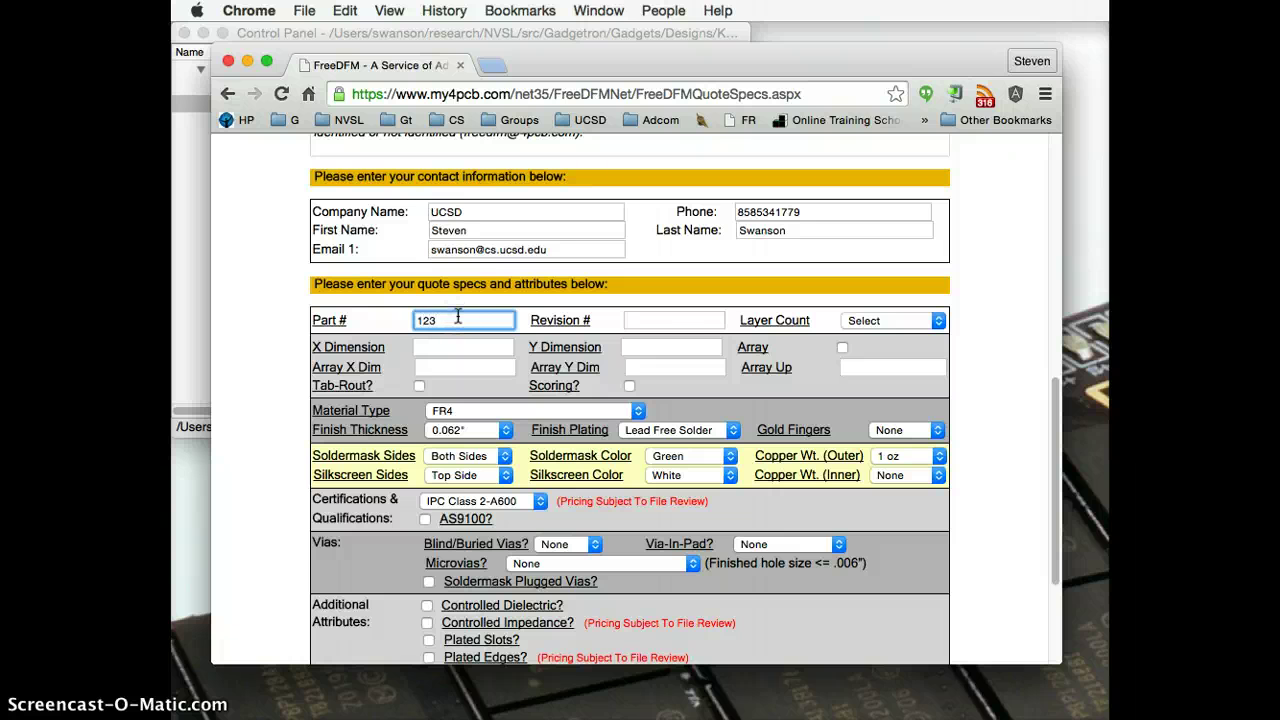
left_click(895, 320)
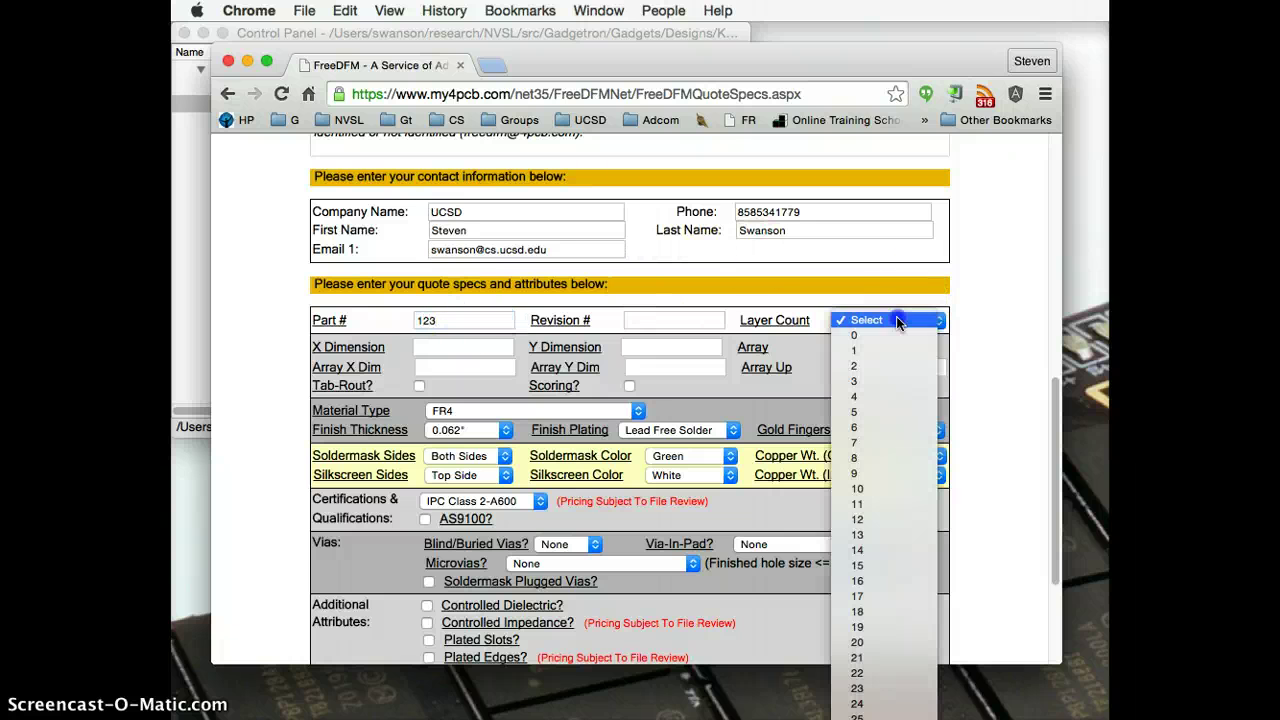
left_click(898, 367)
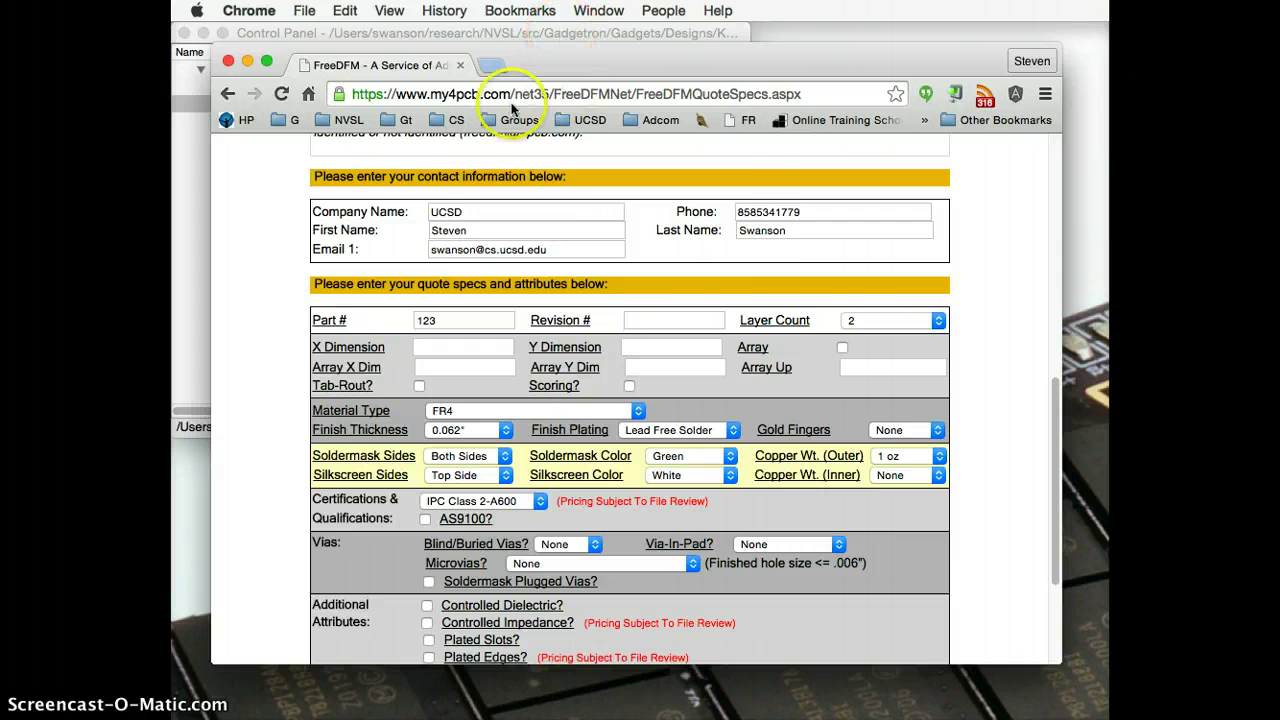
left_click(450, 35)
Step: Open Lab2 Solution.brd from the Desktop's Lab 2 Solution folder
left_click(298, 10)
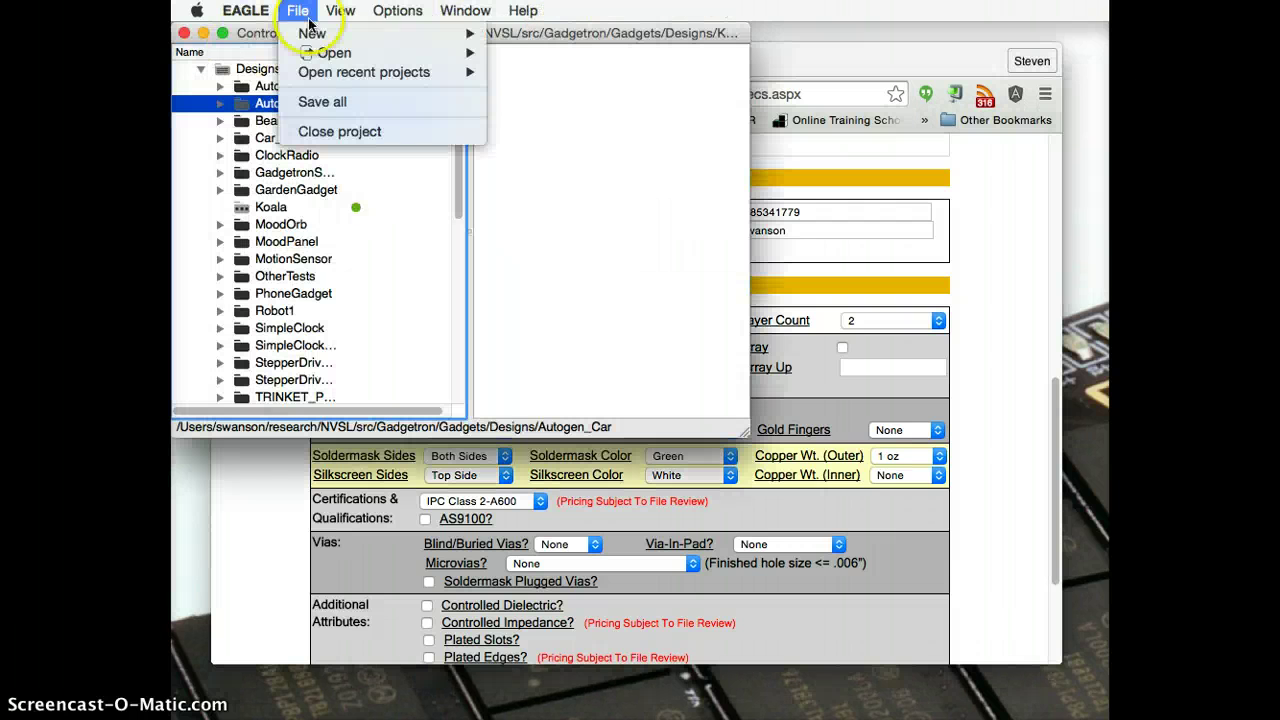
mouse_move(330, 53)
left_click(605, 108)
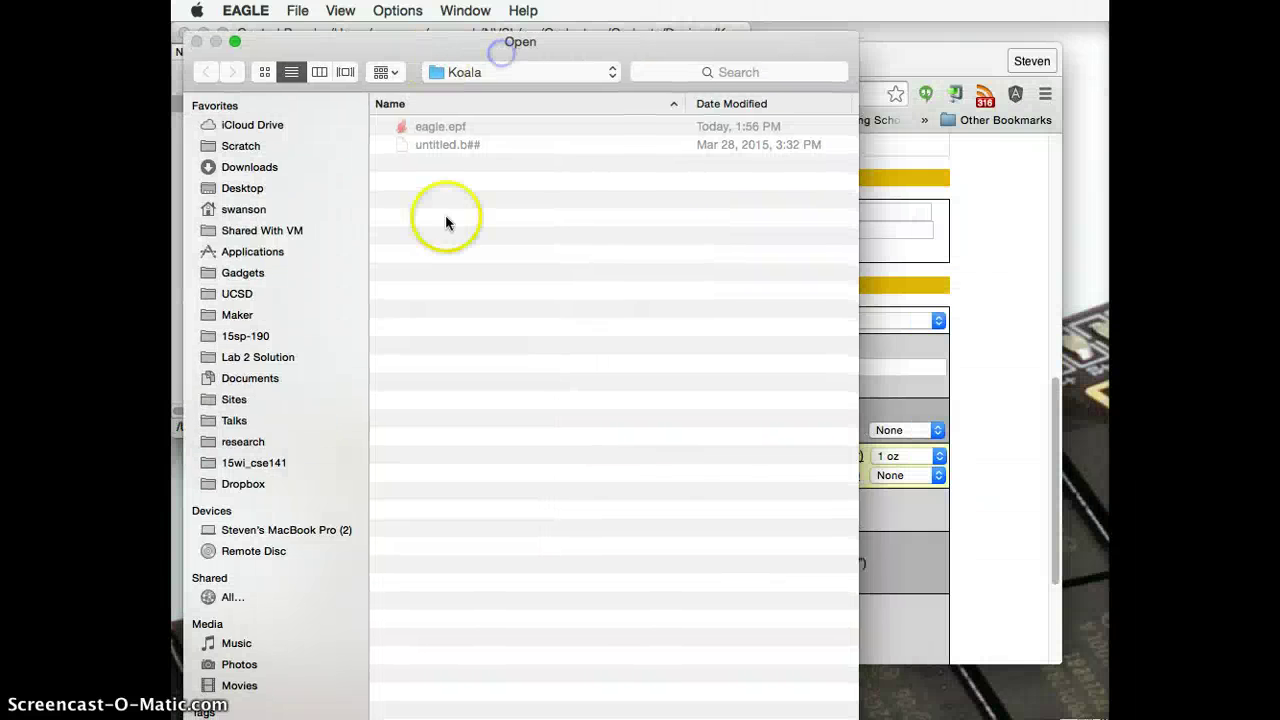
left_click(245, 336)
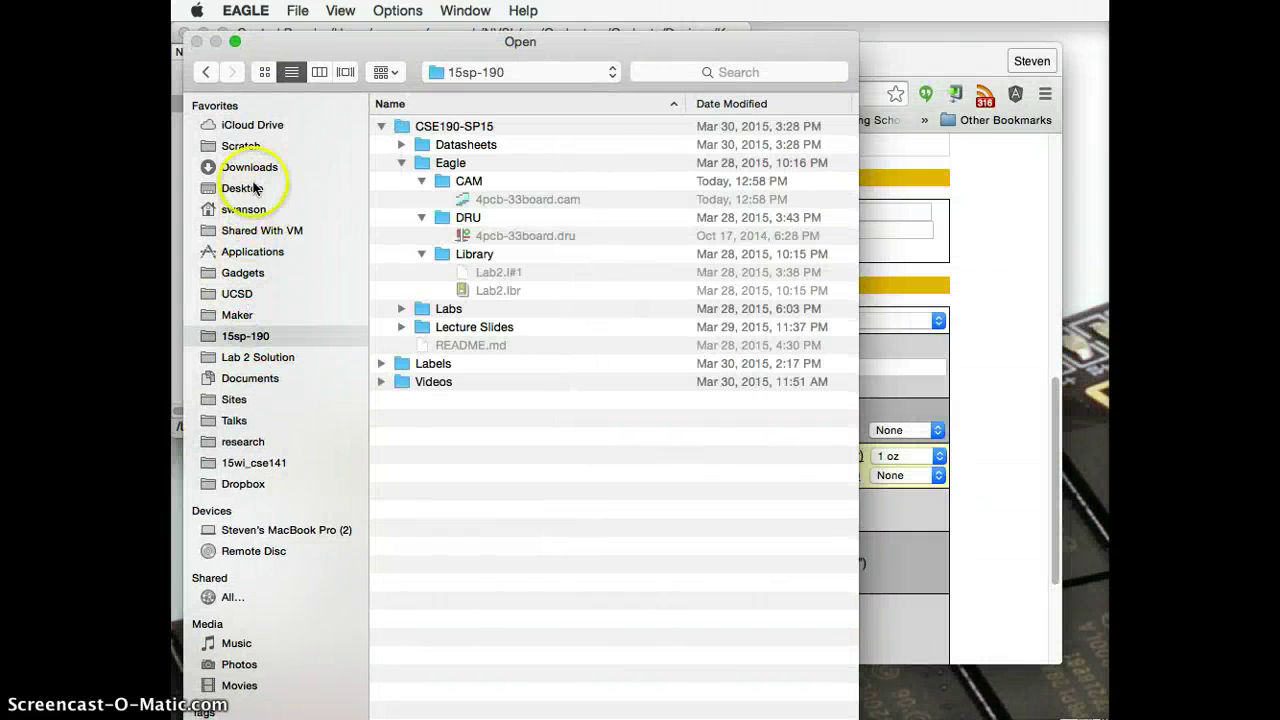
left_click(242, 188)
double_click(433, 181)
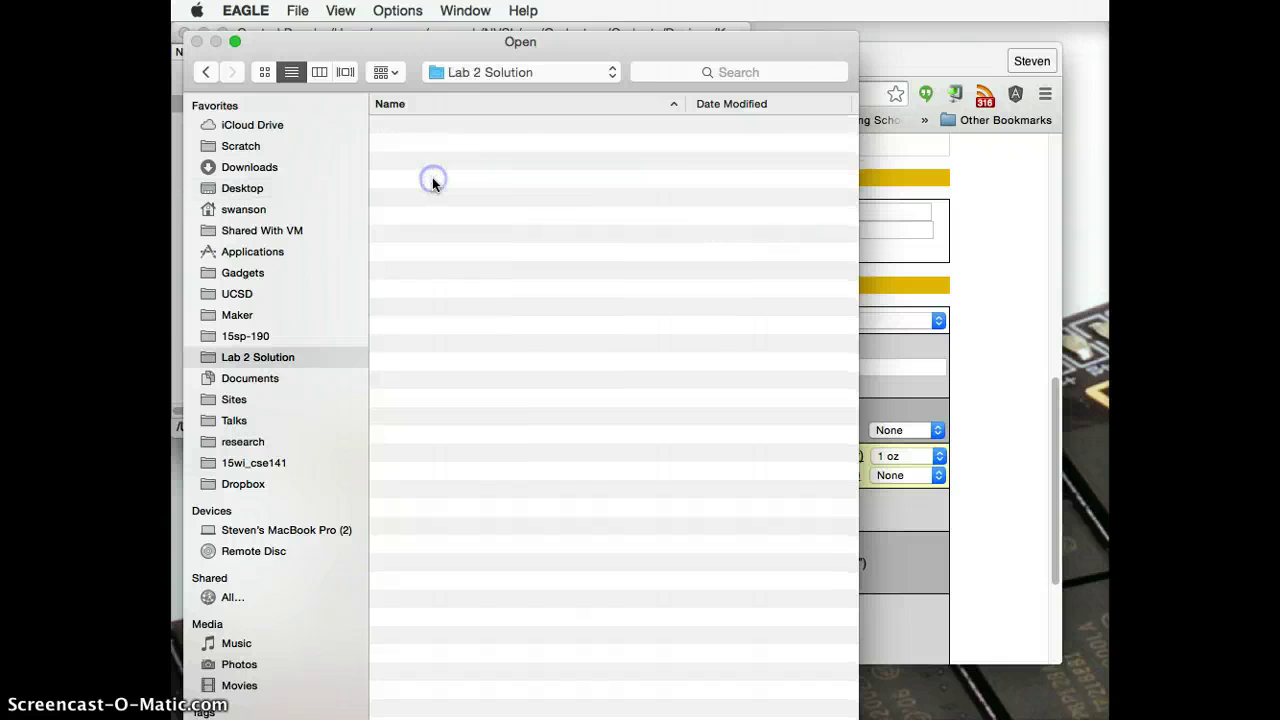
double_click(457, 178)
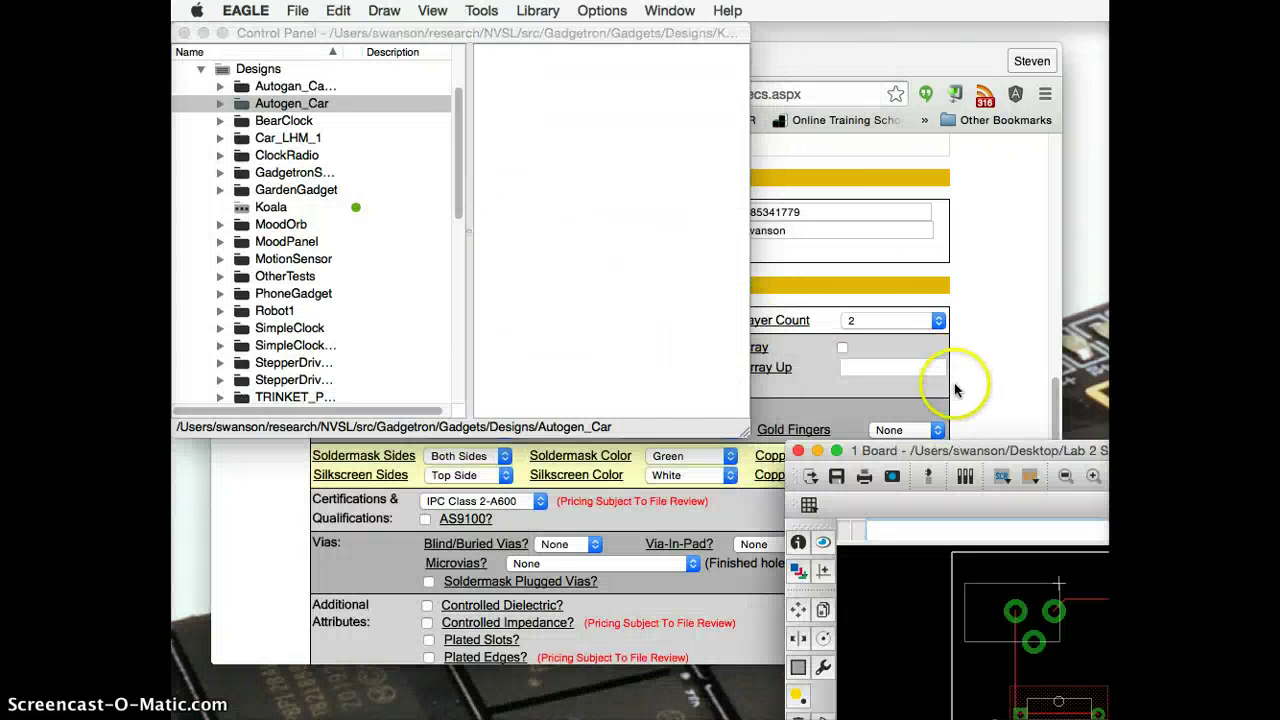
Step: Move the Board window to the top left and enlarge it so the board shows bigger
left_click_drag(944, 451, 471, 158)
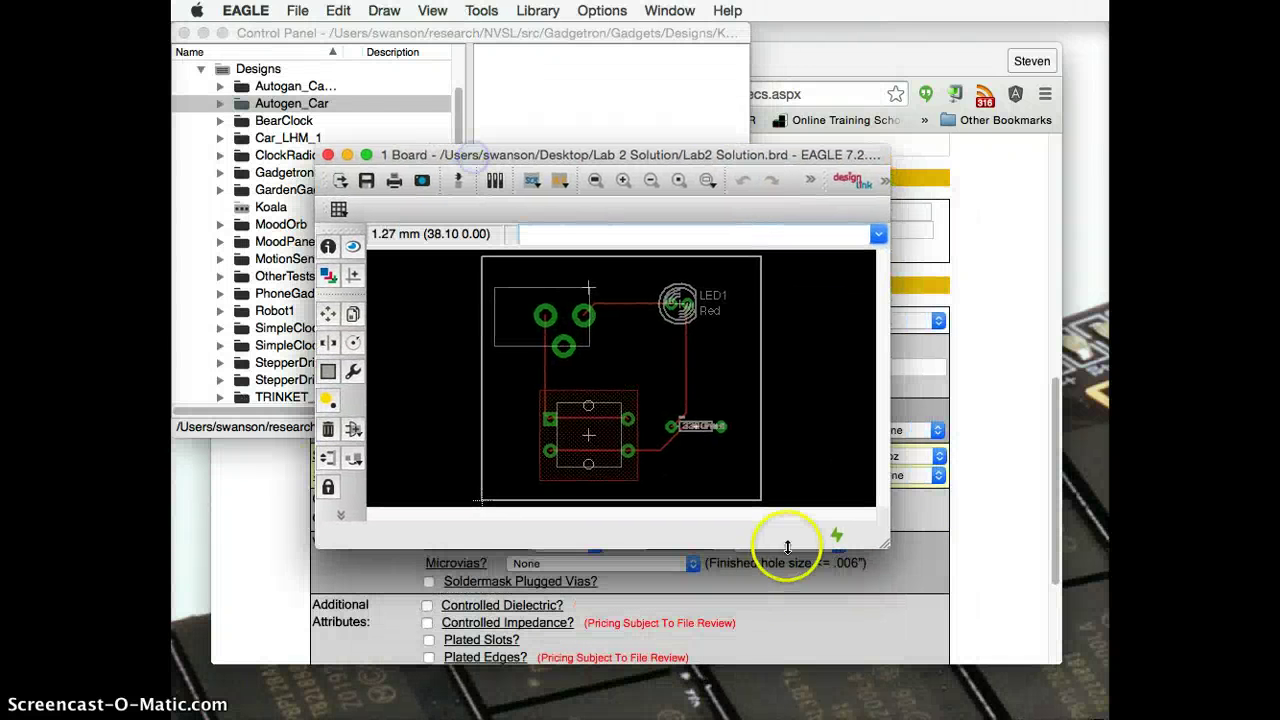
left_click_drag(890, 546, 1062, 668)
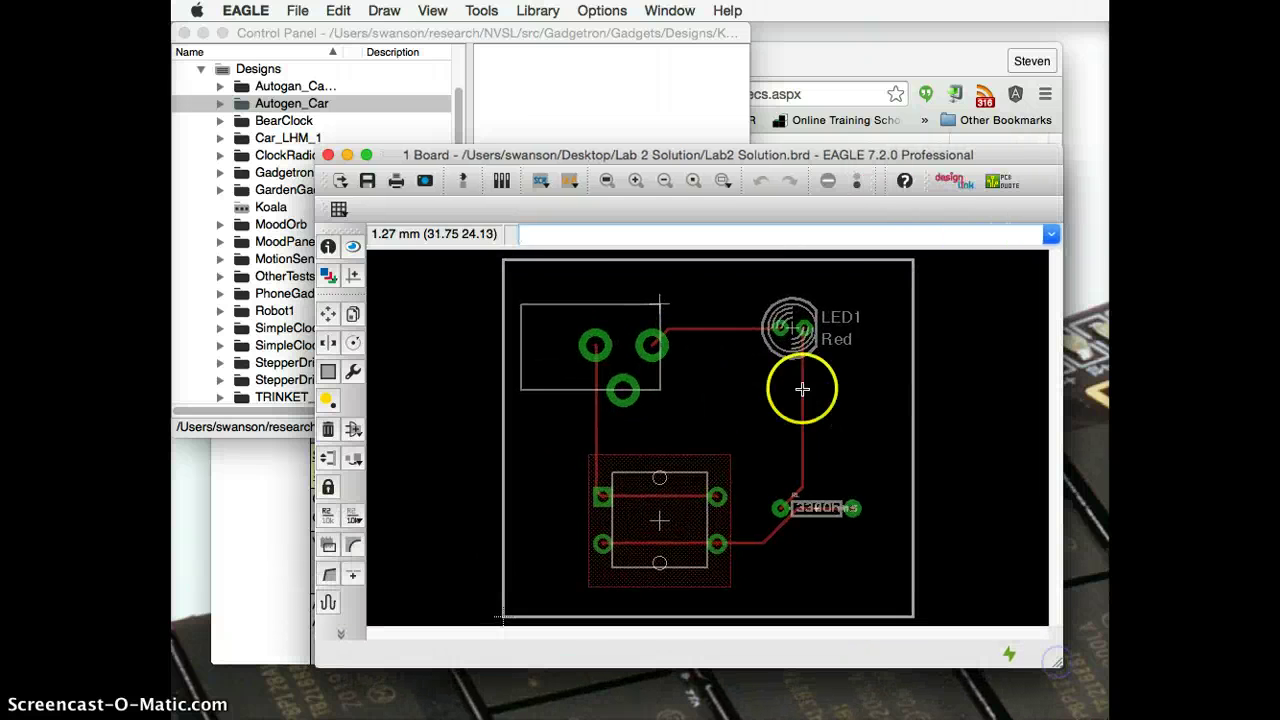
scroll(803, 389, "down", 3)
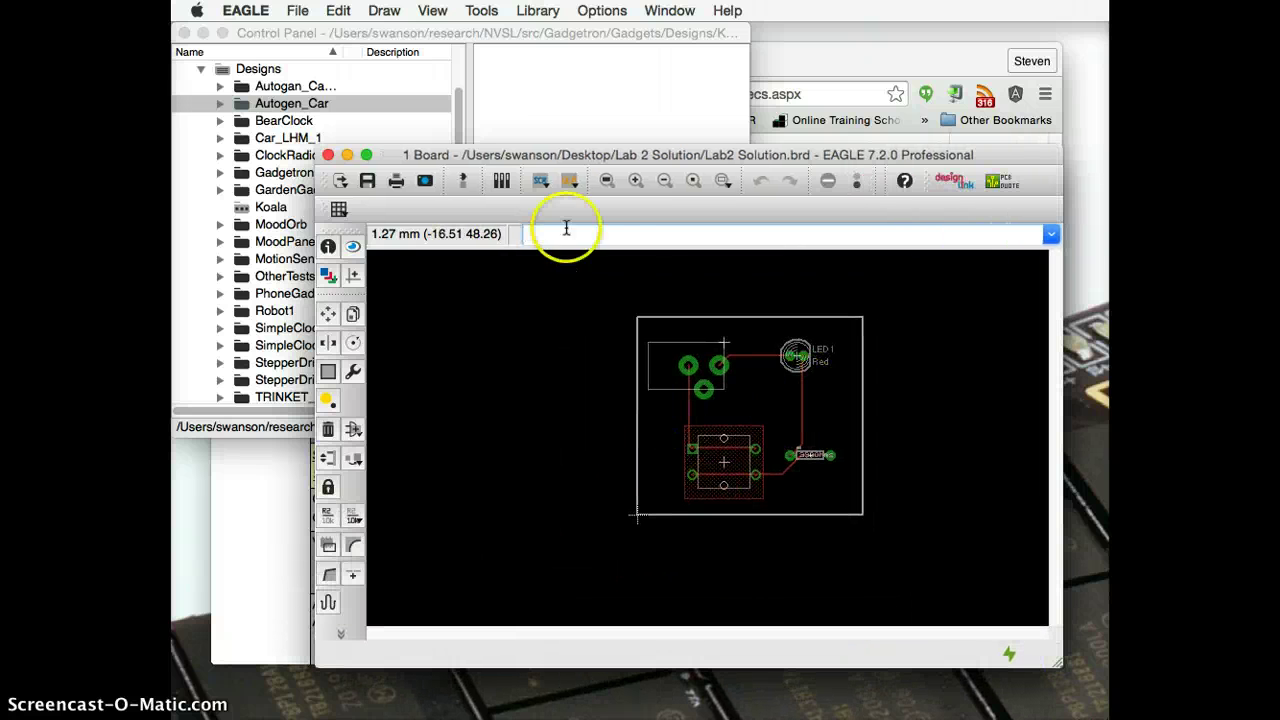
left_click_drag(581, 155, 520, 35)
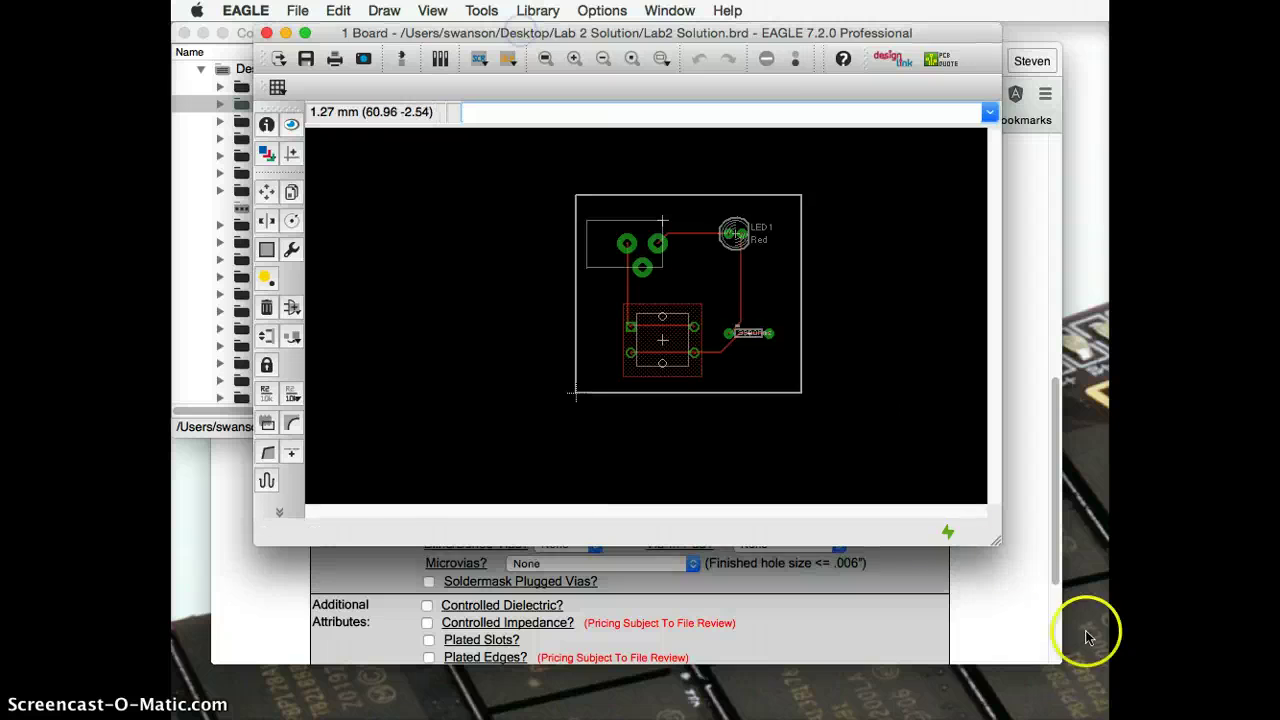
left_click_drag(990, 537, 1018, 718)
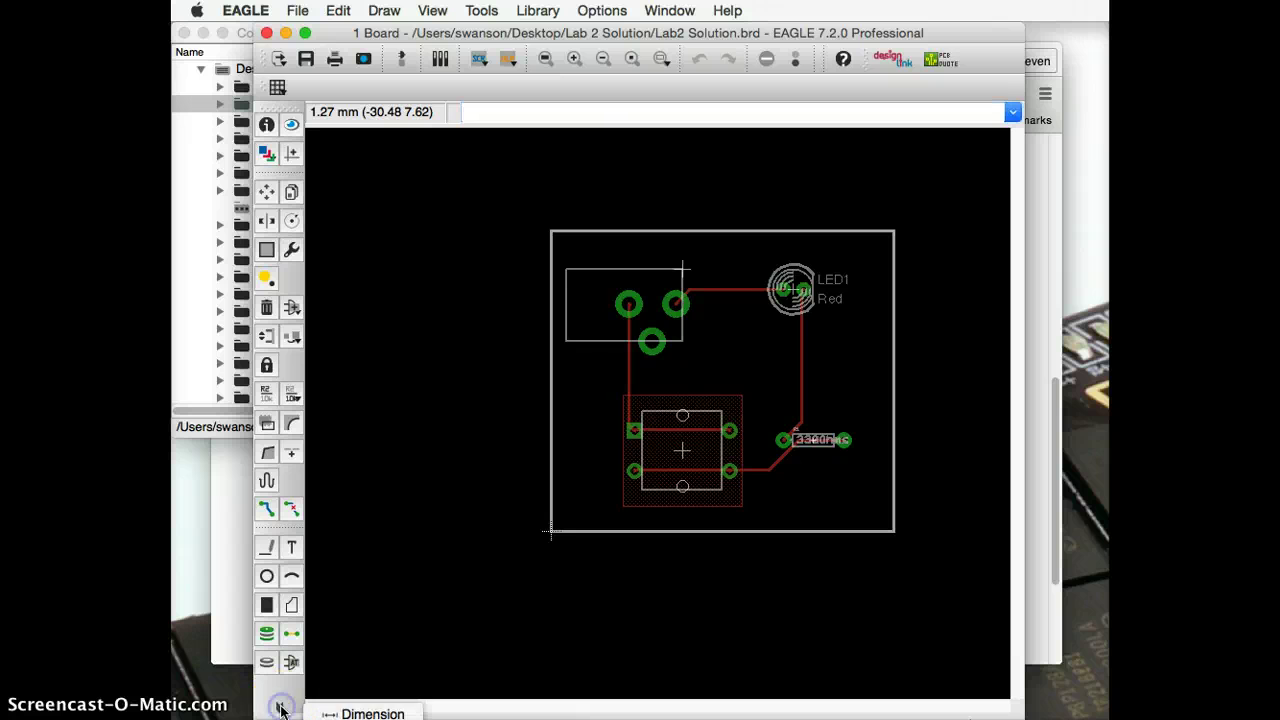
Step: Enlarge the board window so the full set of drawing tools is visible
left_click(281, 708)
left_click_drag(446, 32, 435, 12)
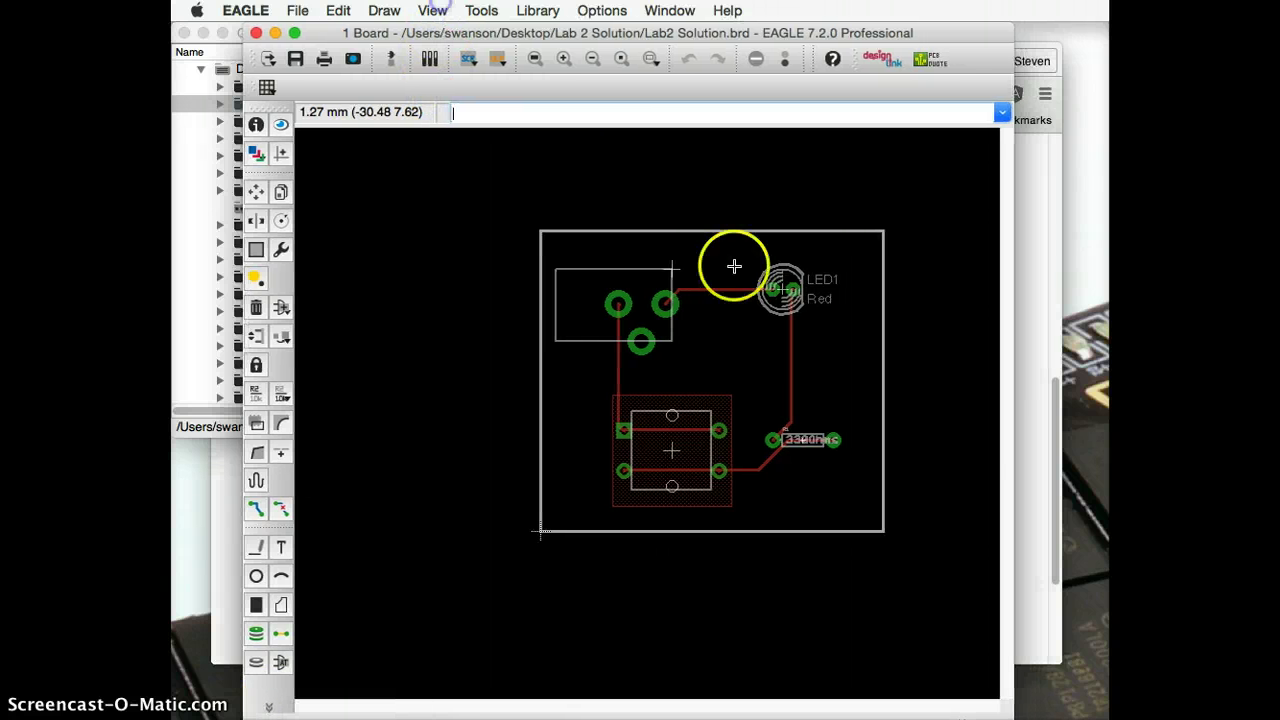
left_click_drag(1013, 717, 1017, 719)
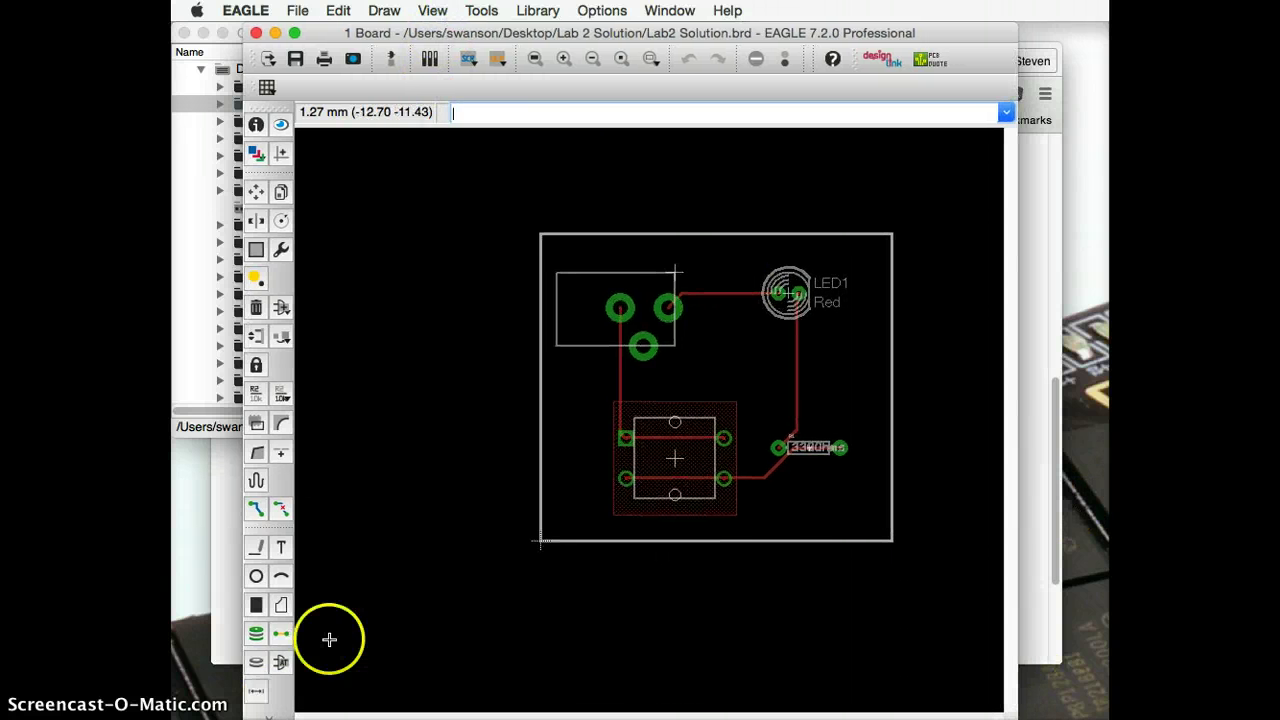
Step: Dimension the board outline at 37.77 tall and 43.16 wide, then inspect the width dimension
left_click(257, 693)
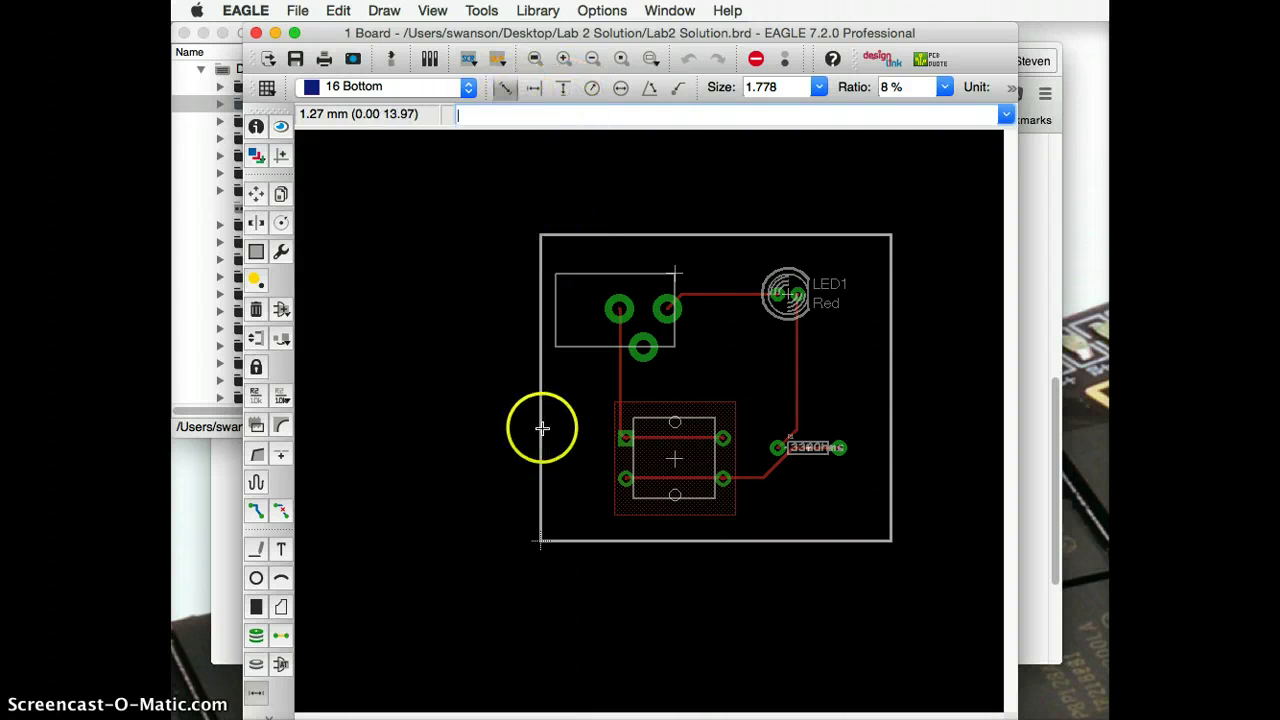
left_click_drag(540, 407, 437, 397)
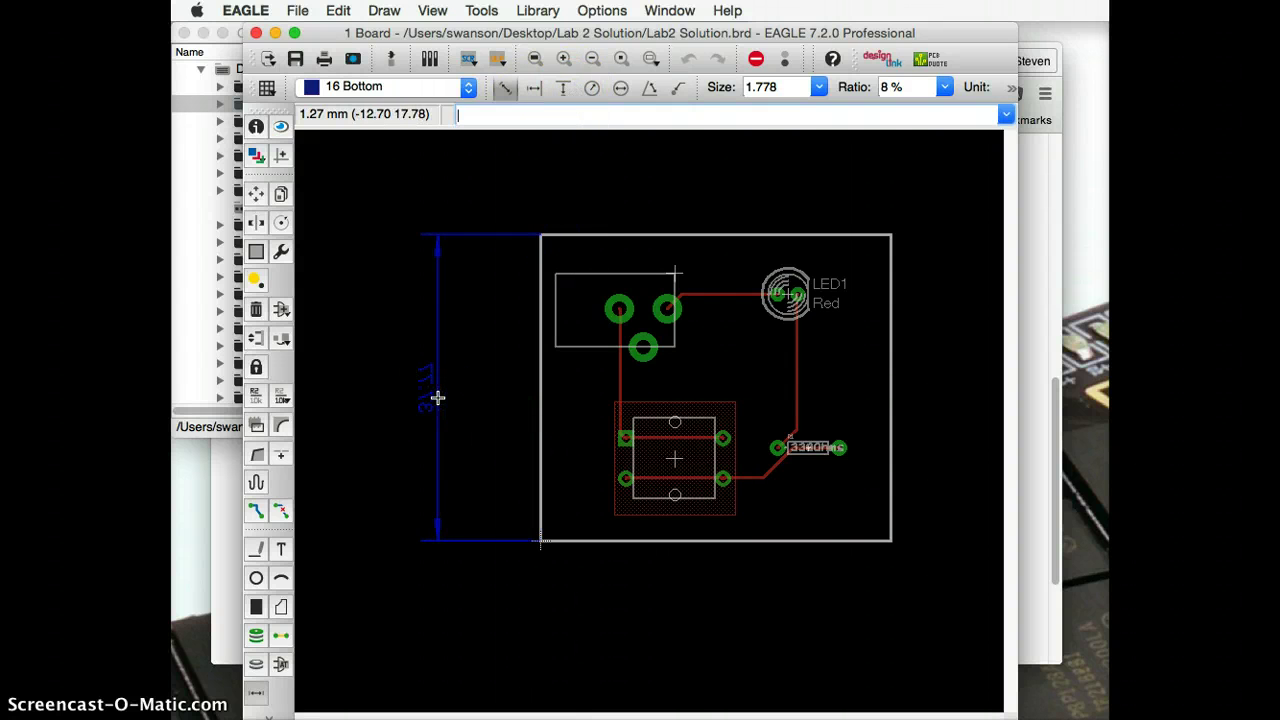
left_click(720, 232)
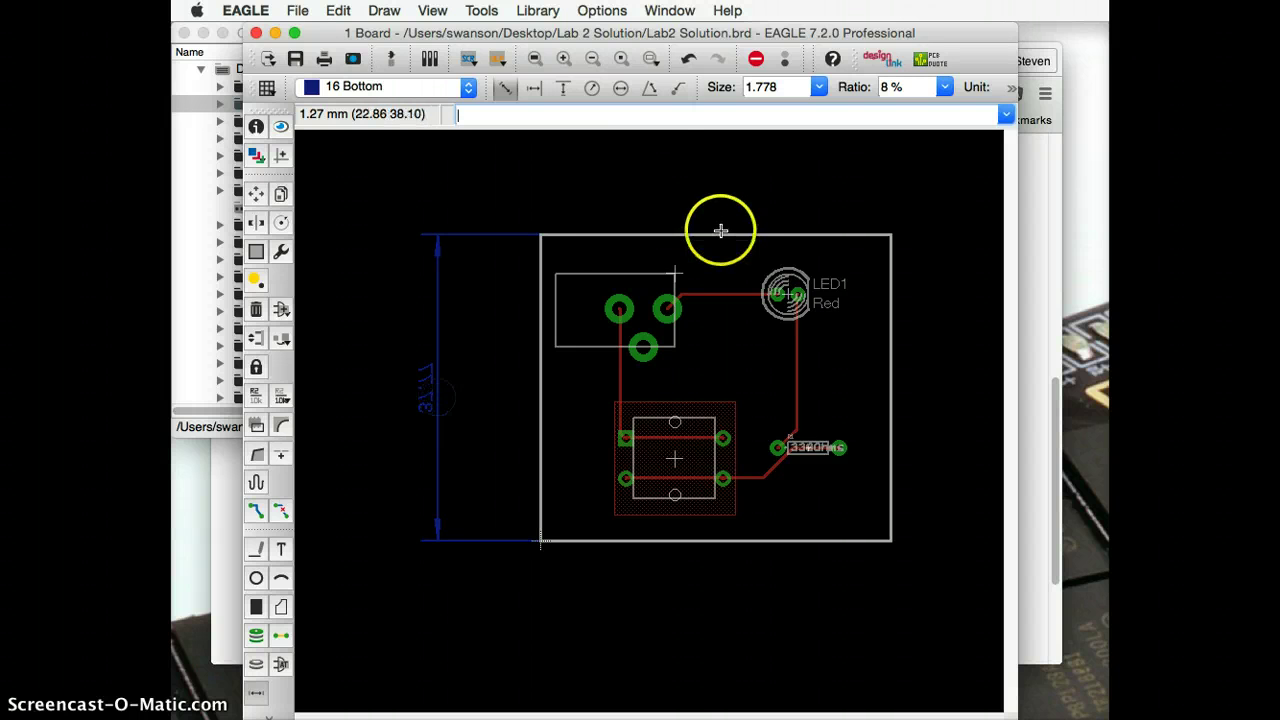
left_click(722, 171)
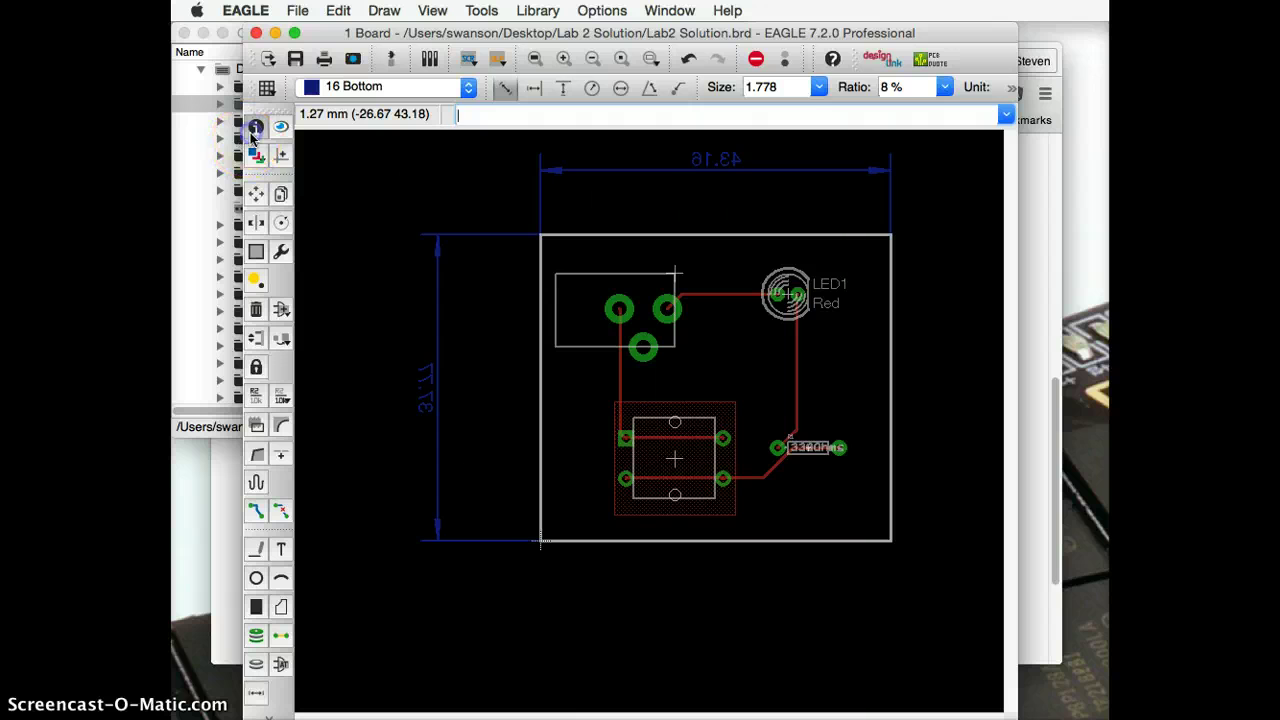
left_click(709, 174)
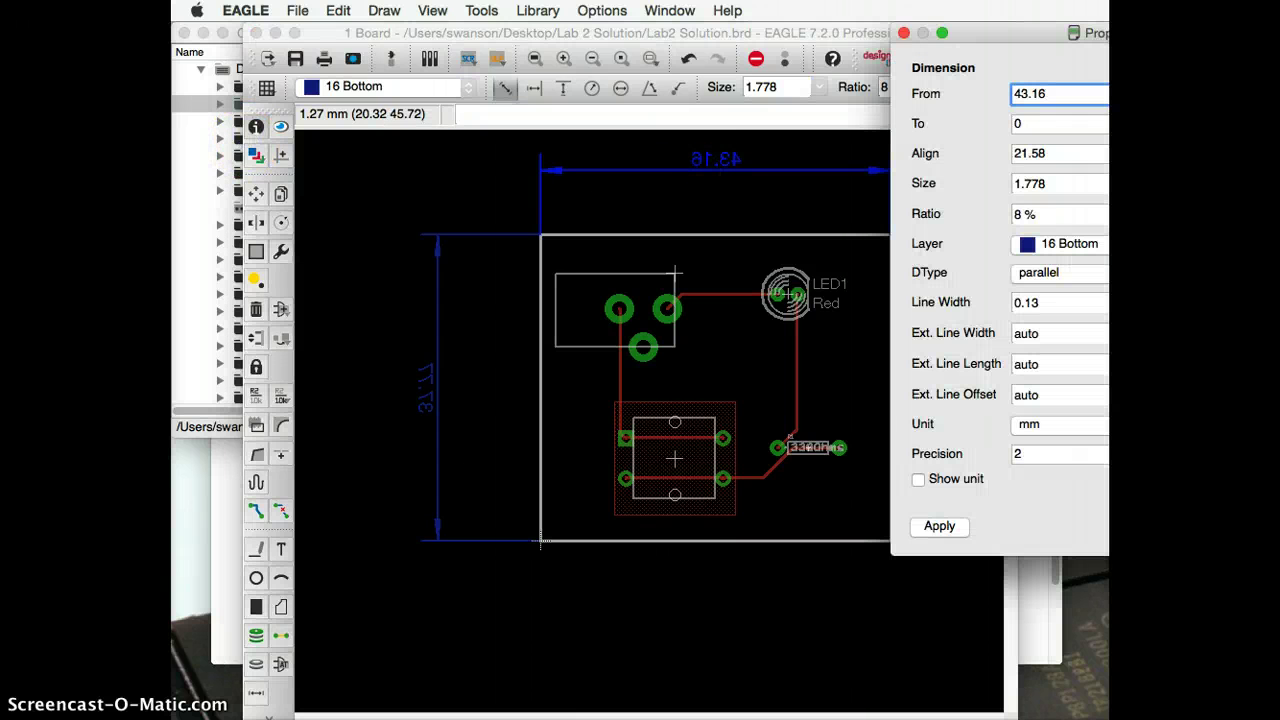
Step: Move the 43.16 width dimension to the 51 tDocu layer
left_click(1075, 244)
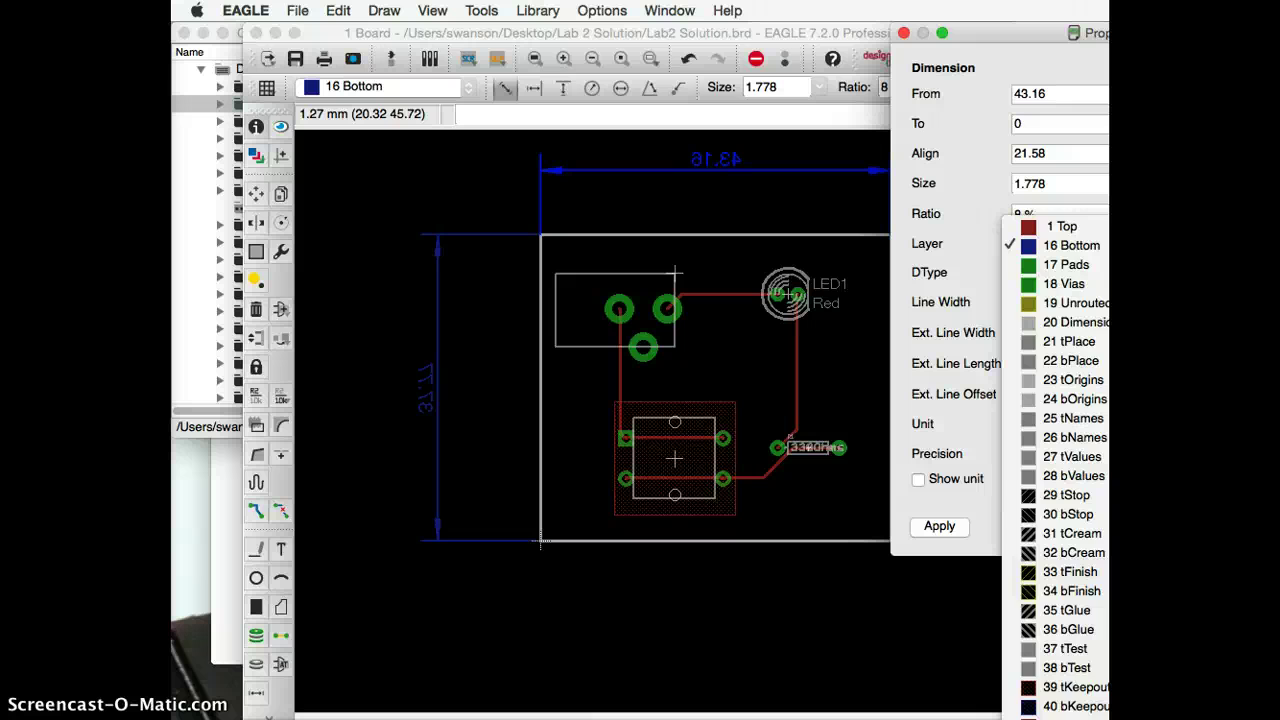
left_click(1060, 712)
key("Return")
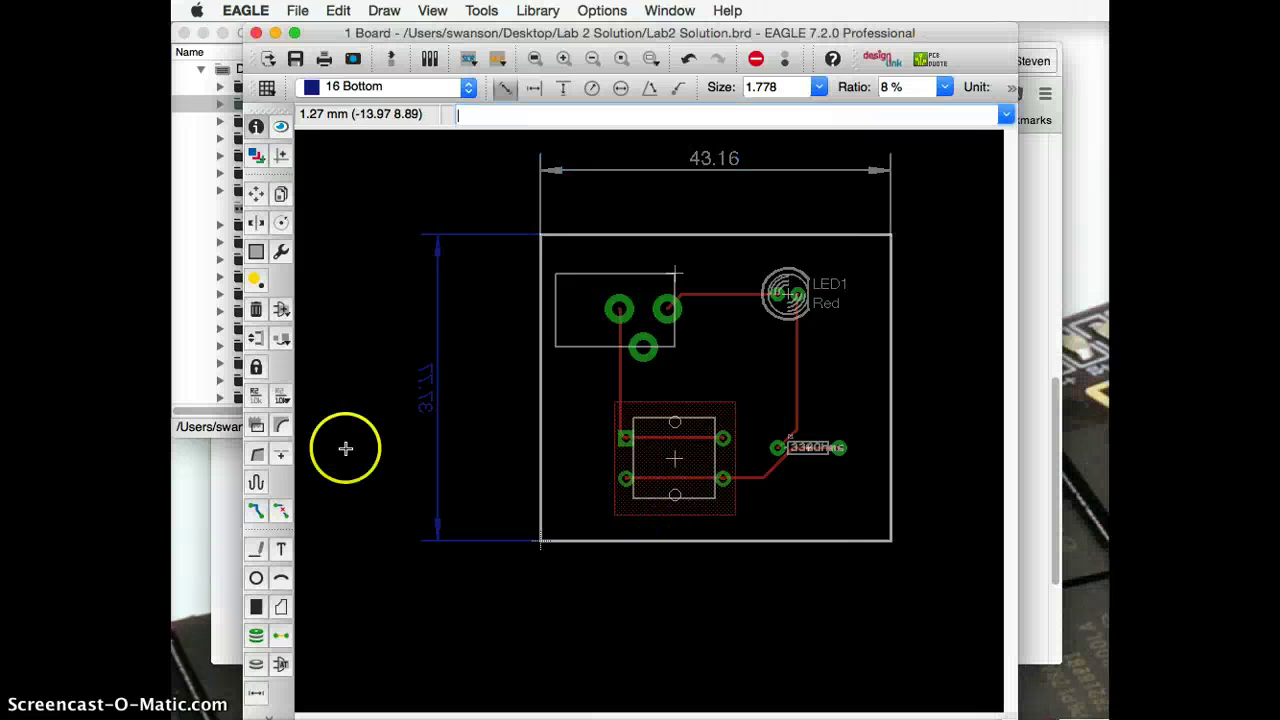
Step: Put the 37.77 height dimension on tDocu and show it in inches, reading 1.49
left_click(433, 380)
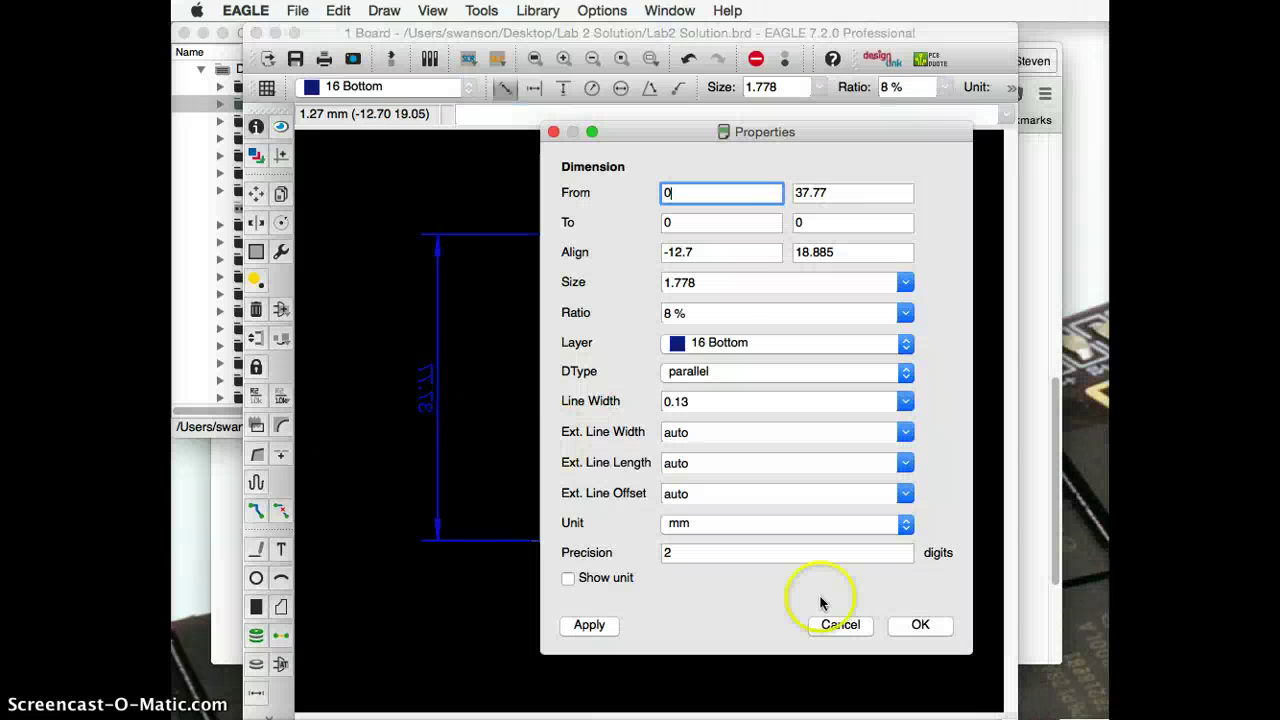
left_click(730, 343)
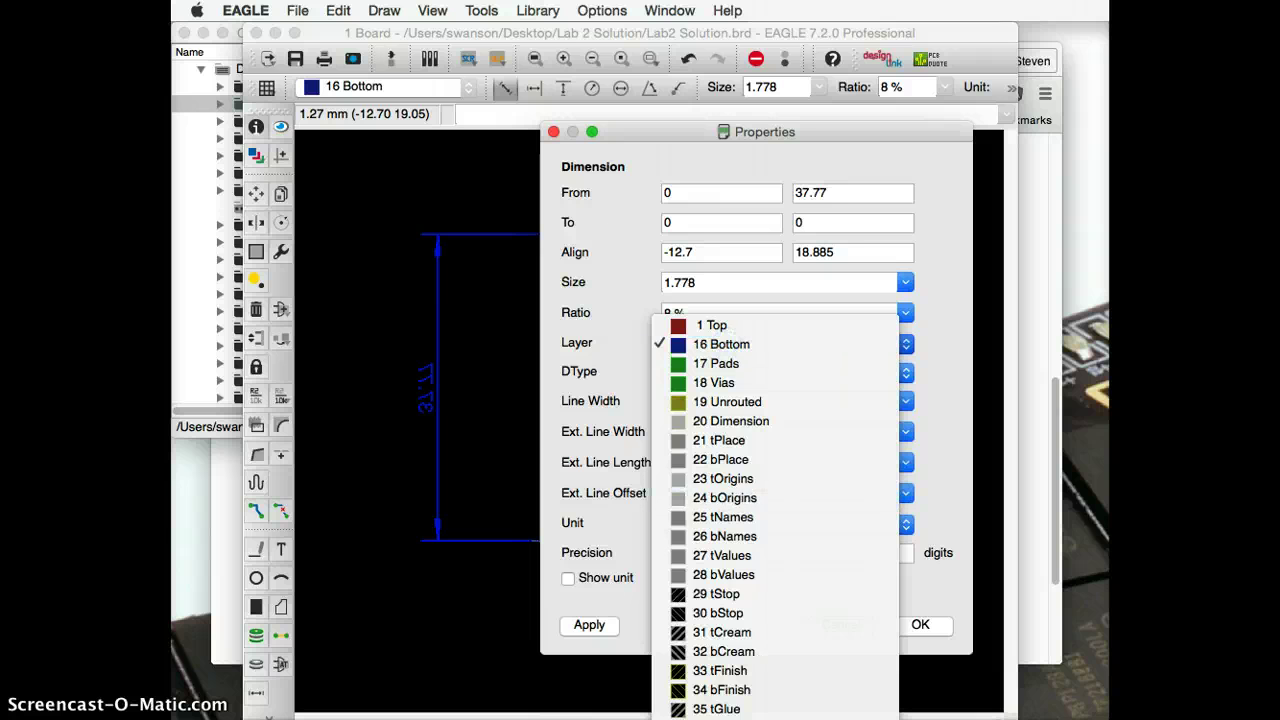
left_click(720, 716)
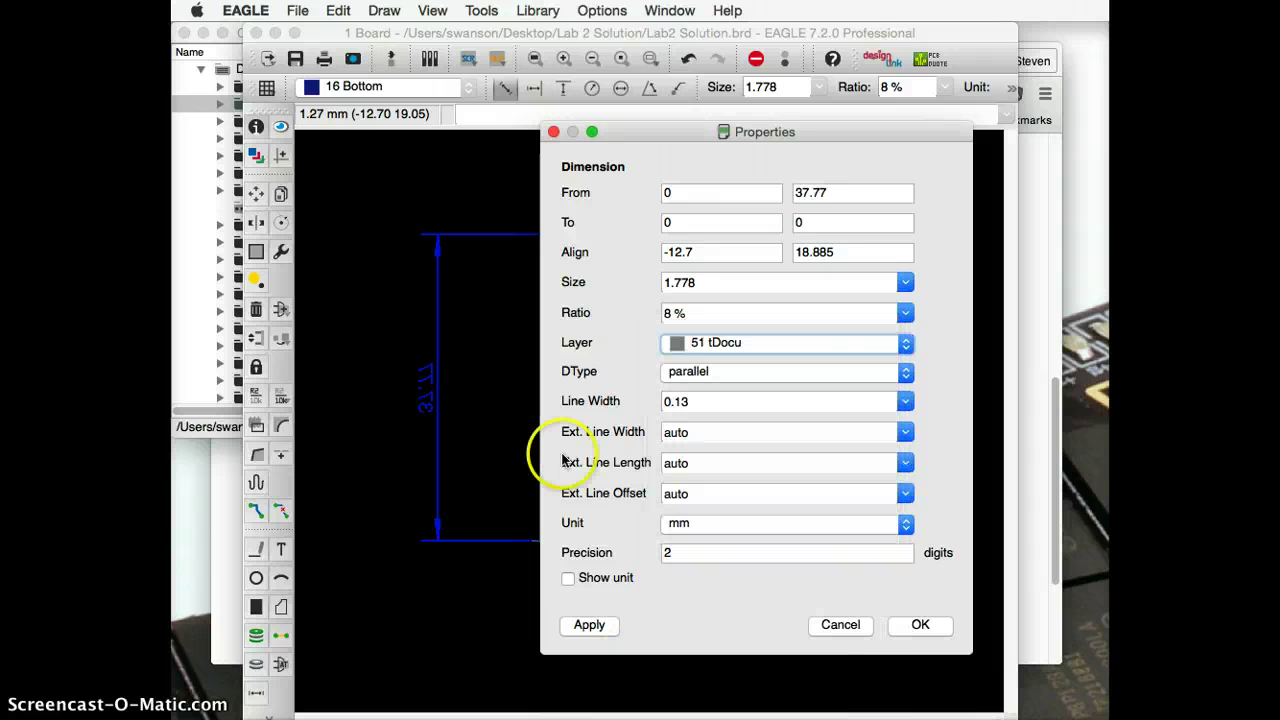
left_click(681, 522)
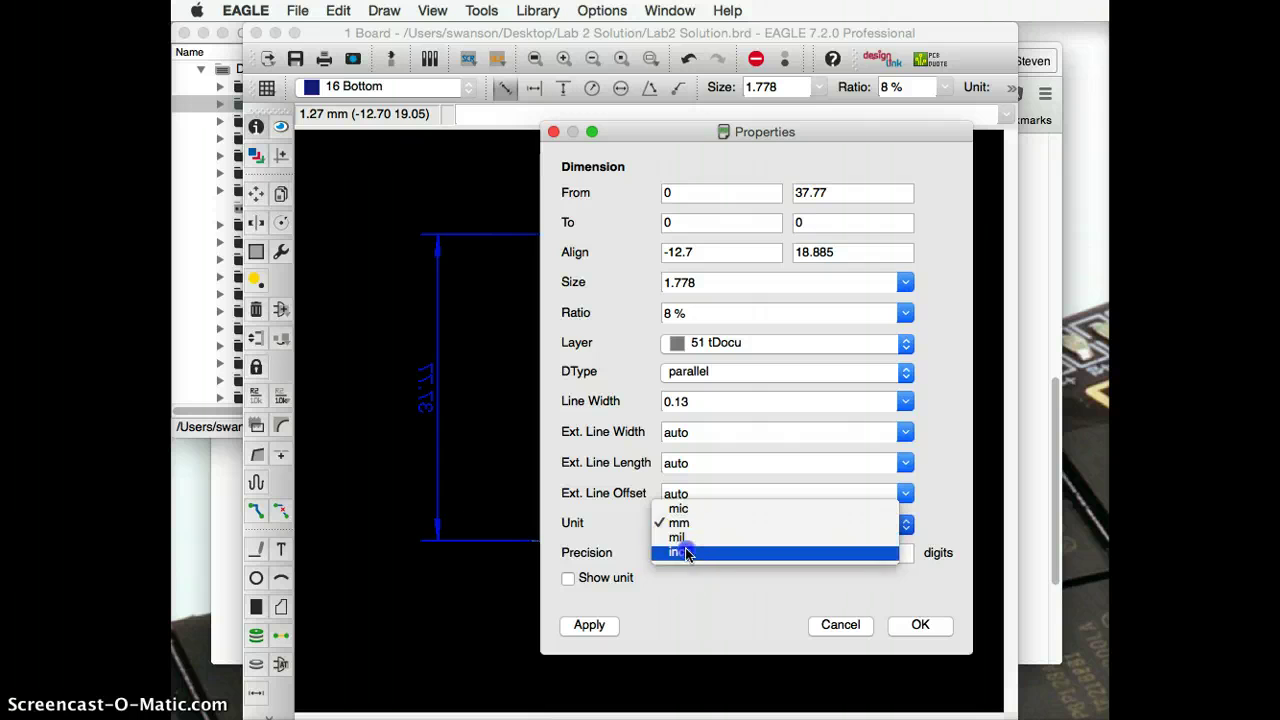
left_click(686, 552)
left_click(918, 624)
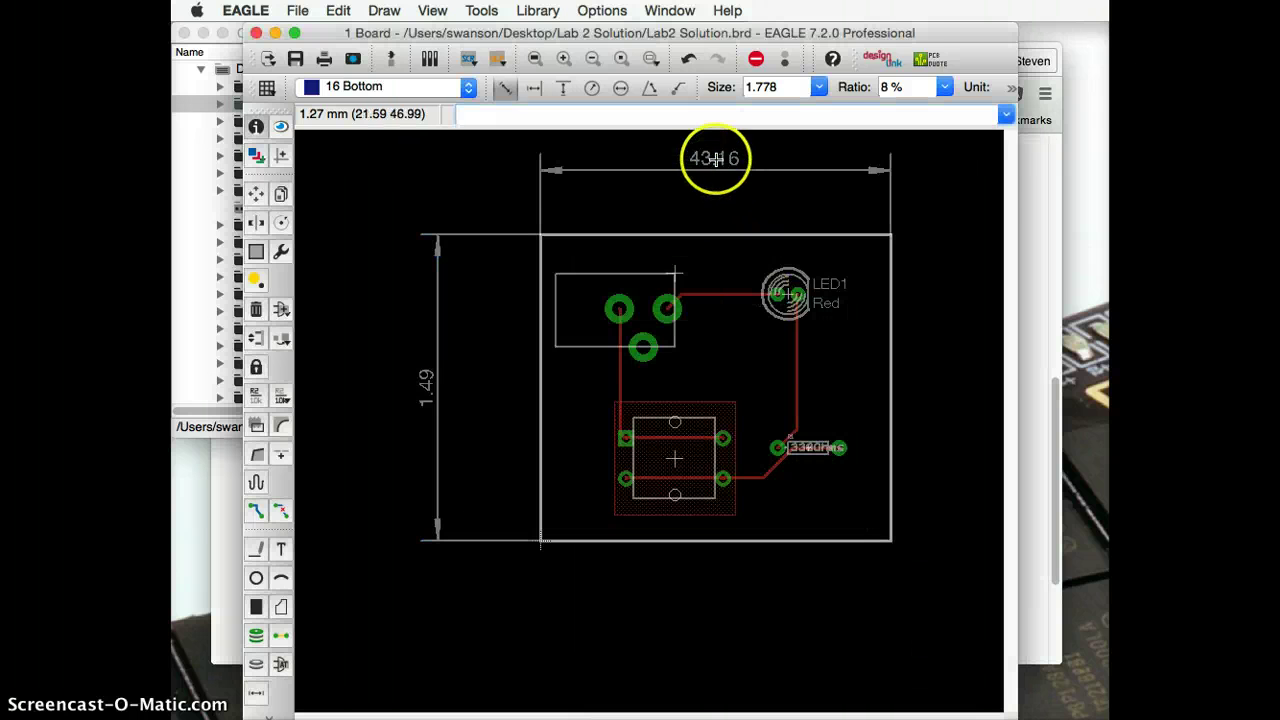
Step: Switch the width dimension's unit to inch so it reads 1.7
left_click(714, 158)
left_click(1028, 424)
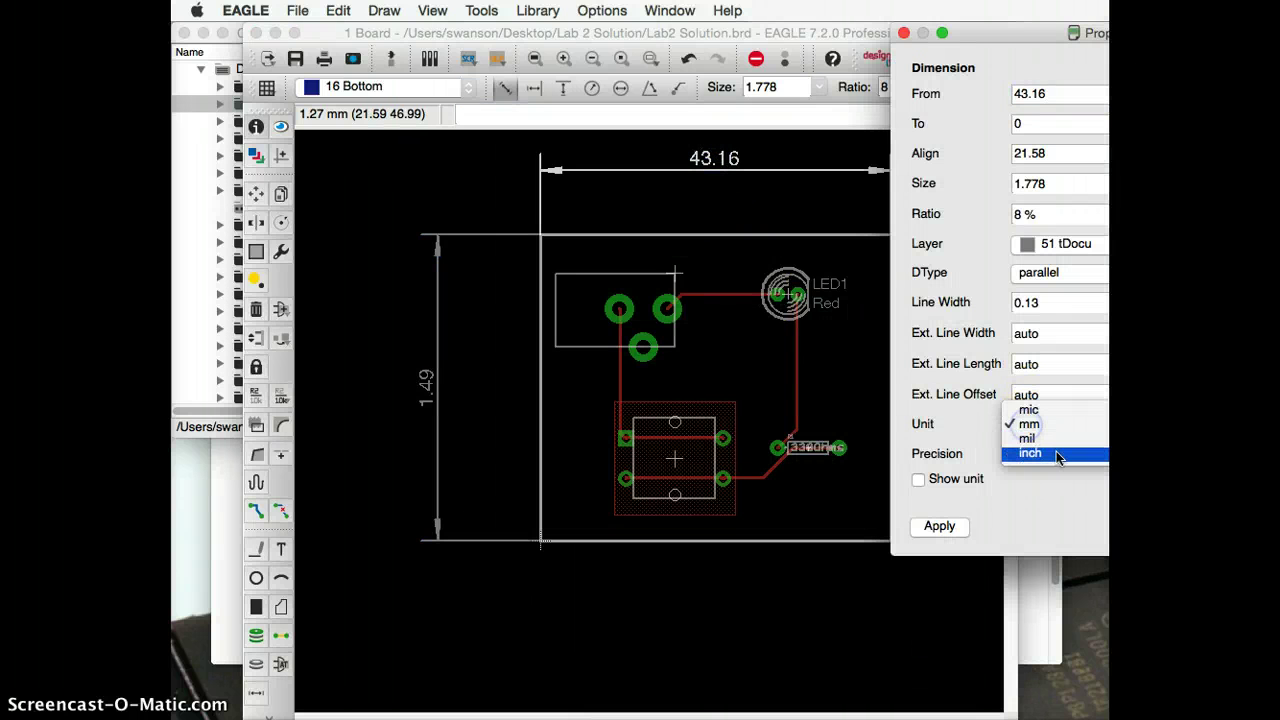
left_click(1057, 452)
left_click(1265, 526)
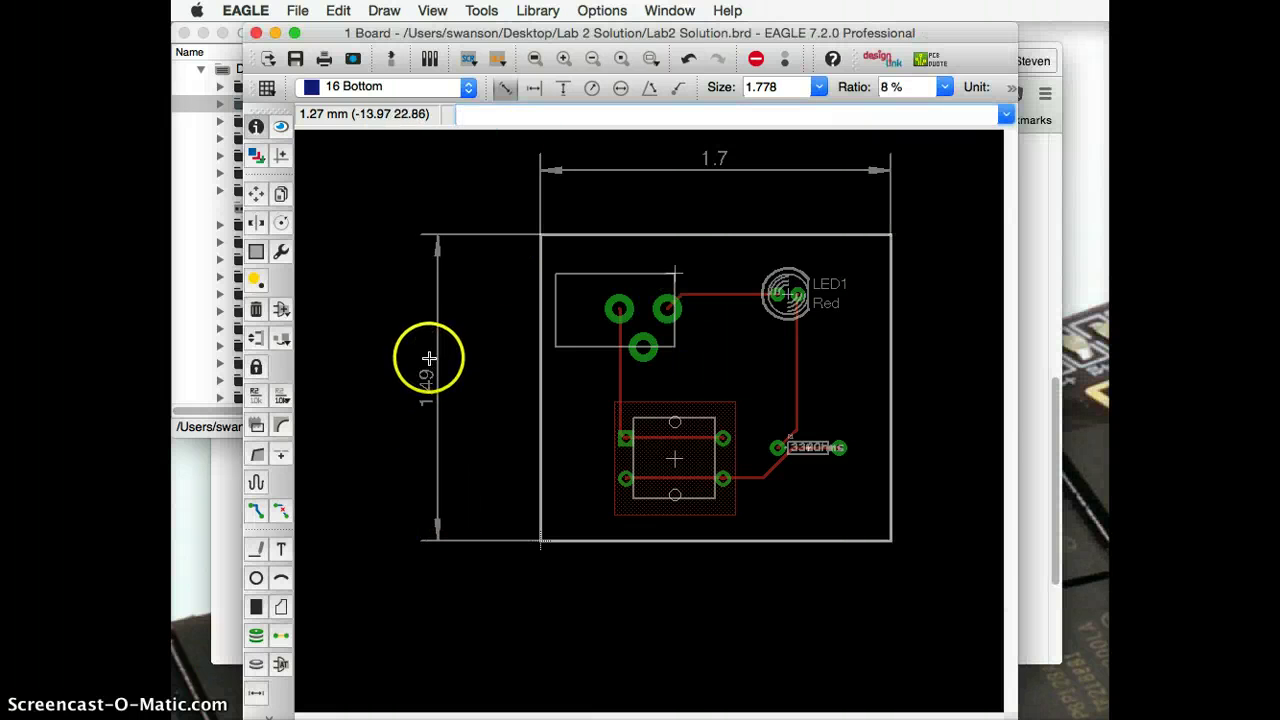
left_click(1049, 263)
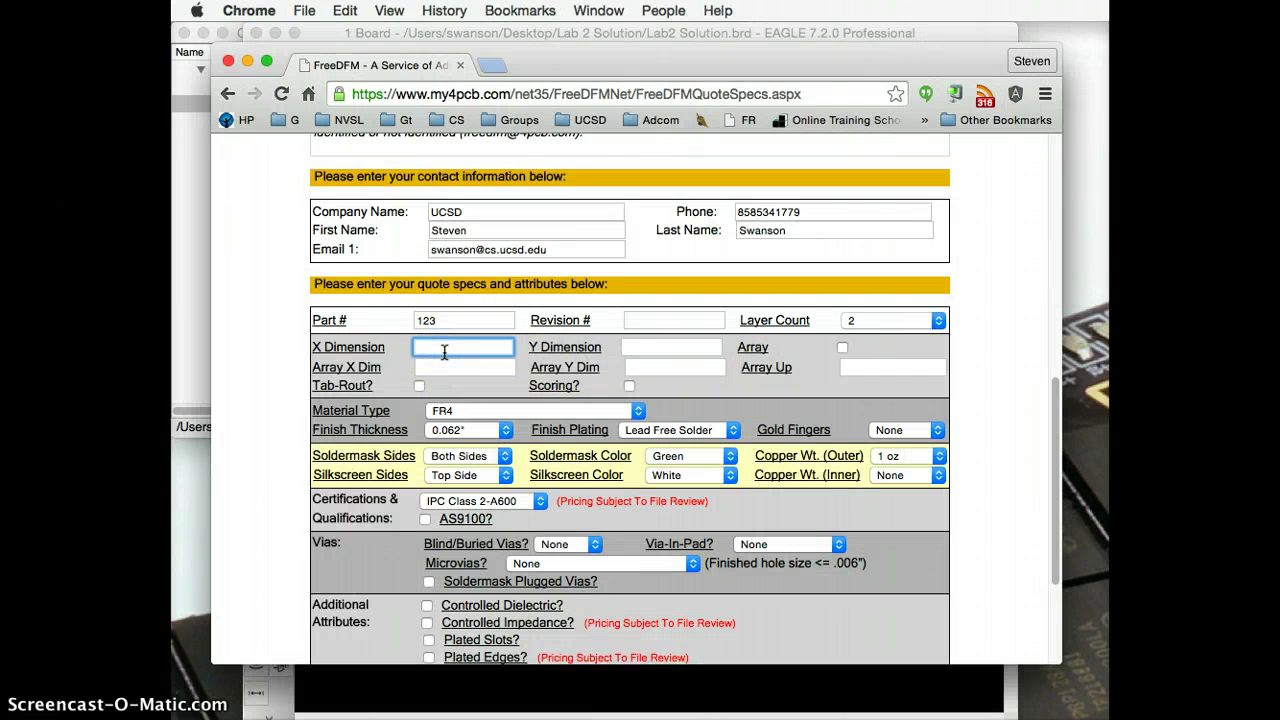
Step: Enter board size 1.7 × 1.49, array 1 × 1, and set ITAR to No
key("Tab")
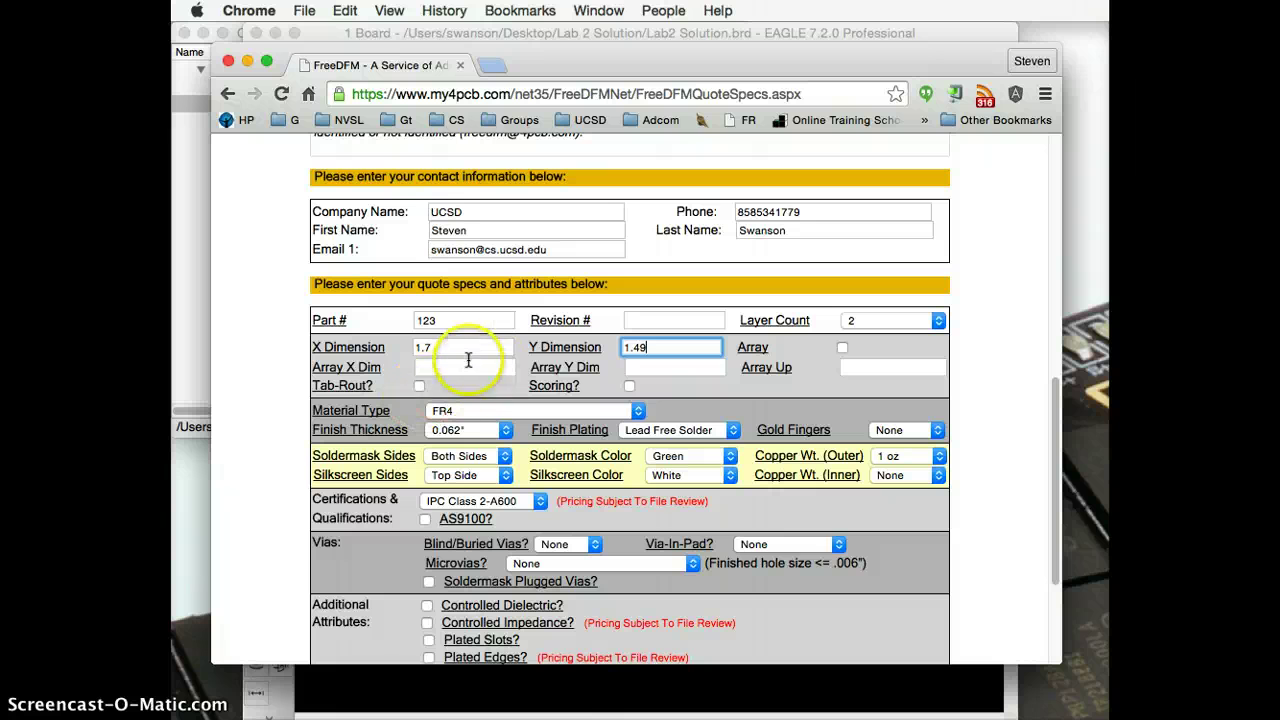
left_click(449, 370)
type("1")
left_click(676, 369)
type("1")
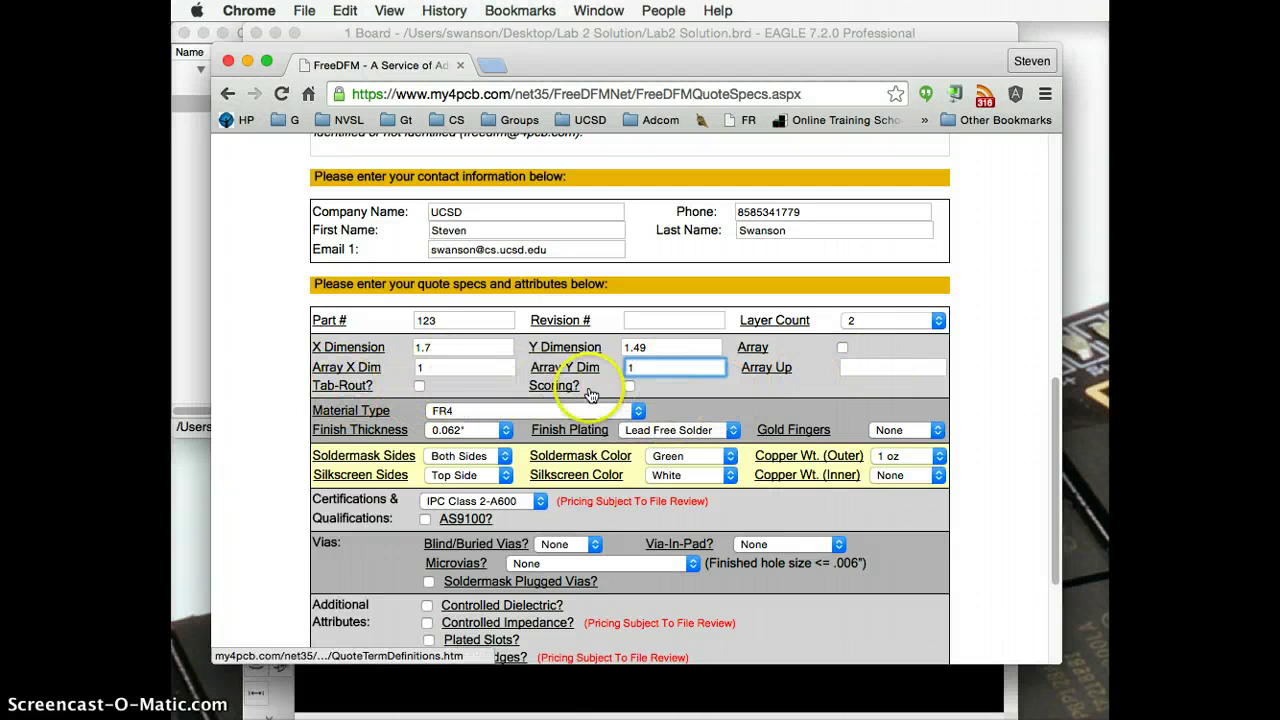
scroll(717, 418, "down", 3)
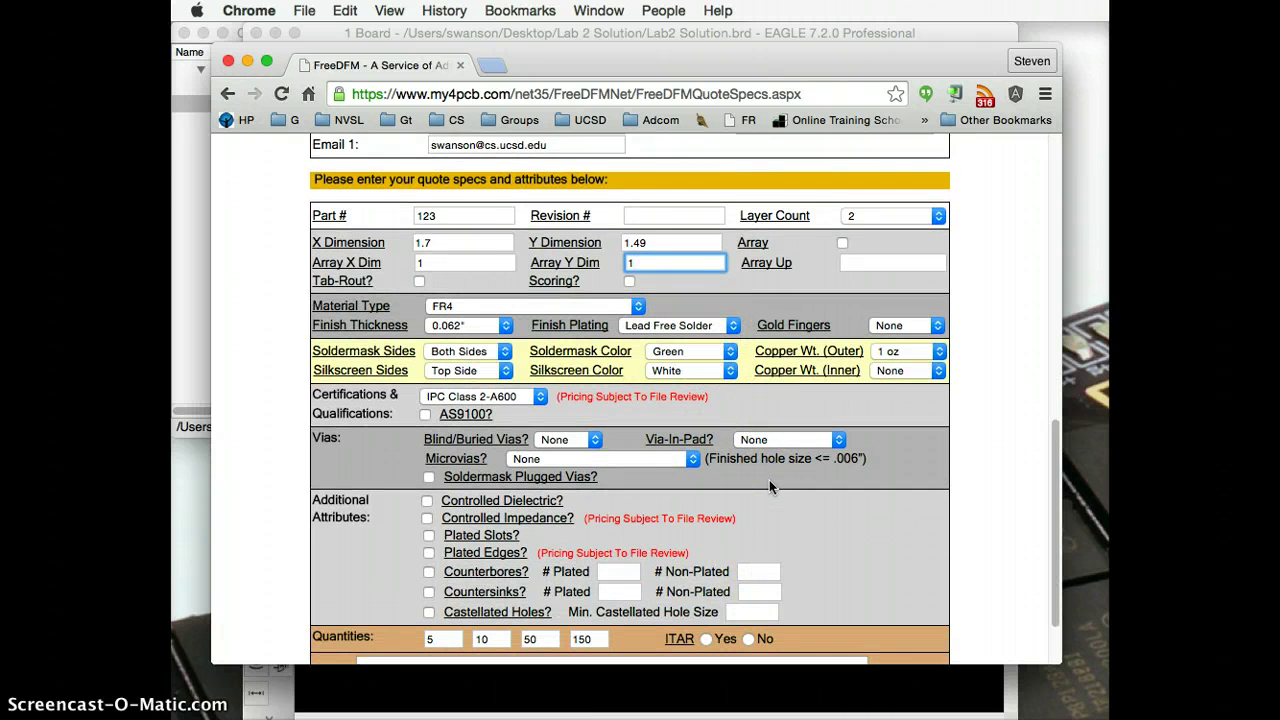
scroll(769, 480, "down", 2)
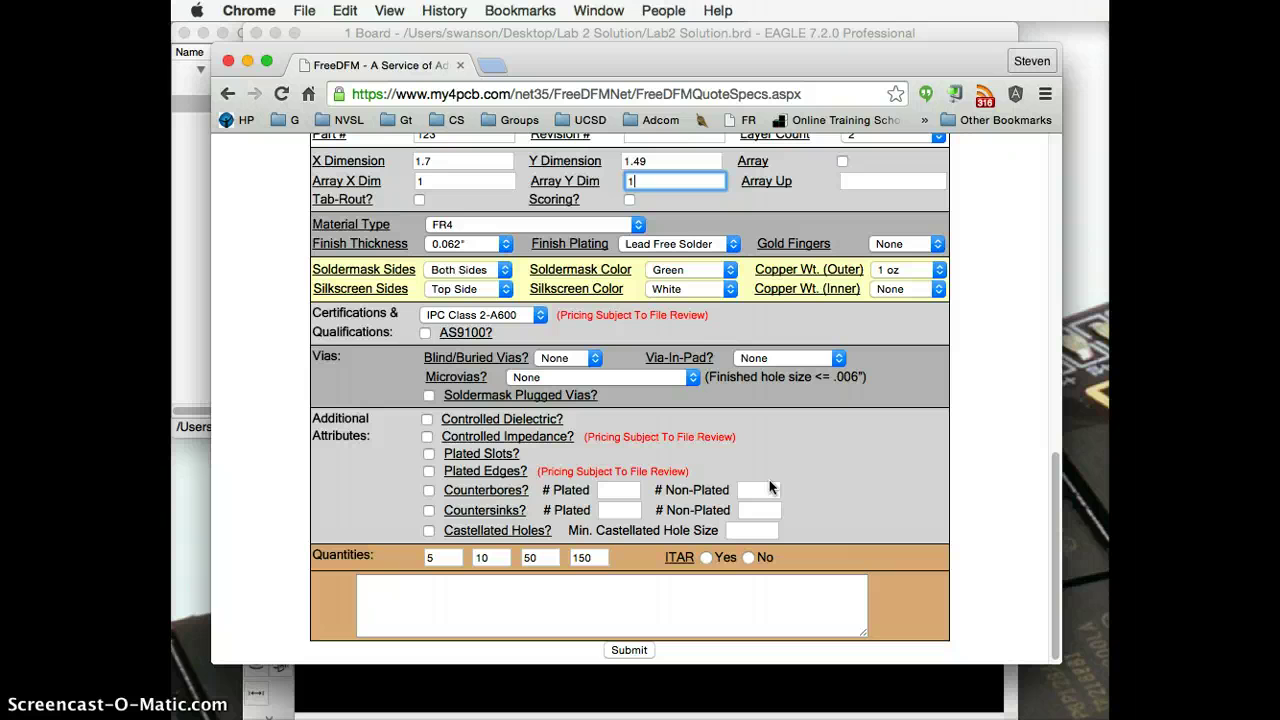
left_click(748, 558)
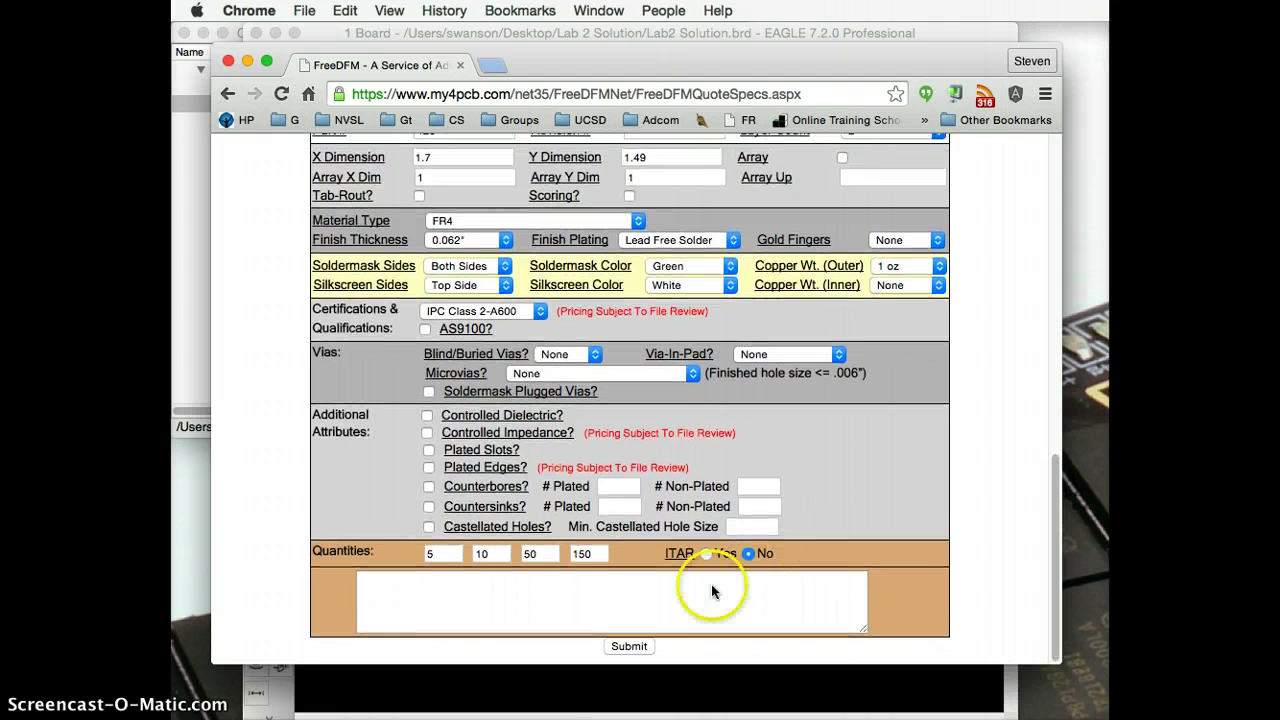
Step: Submit the quote specifications and find the bottom-silkscreen error
left_click(630, 646)
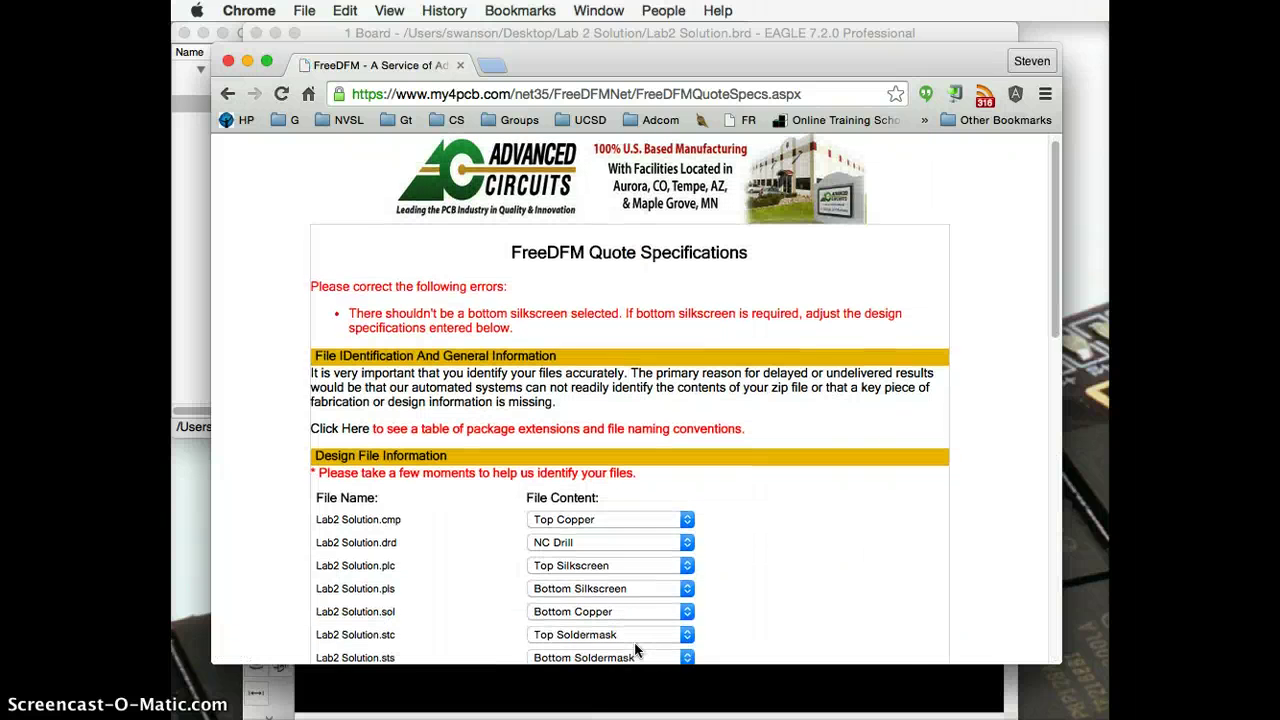
scroll(635, 650, "down", 3)
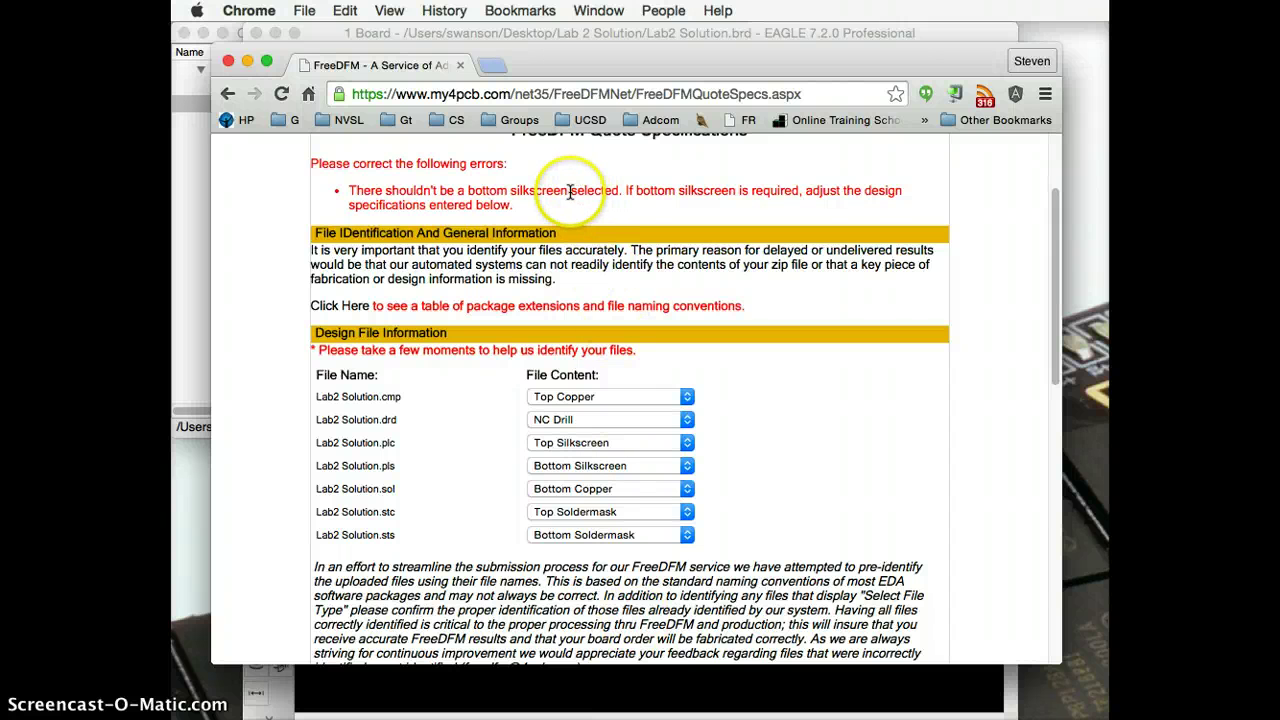
scroll(720, 520, "down", 9)
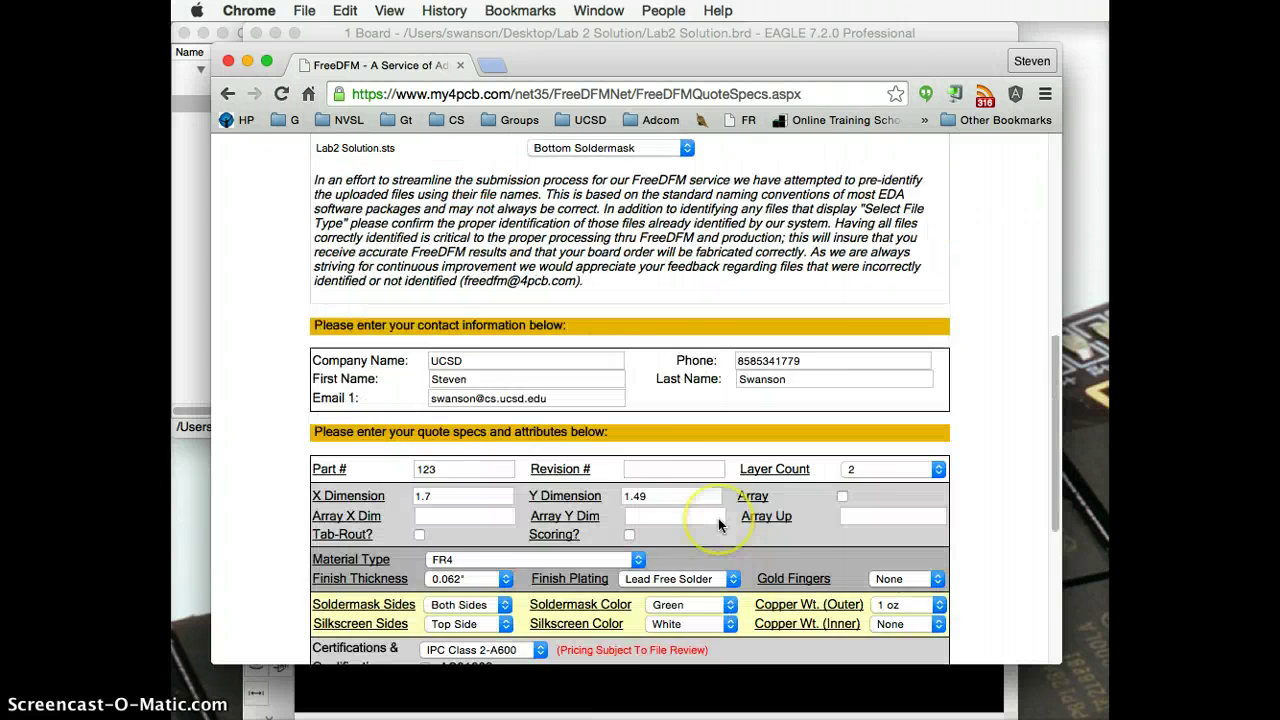
scroll(718, 525, "down", 5)
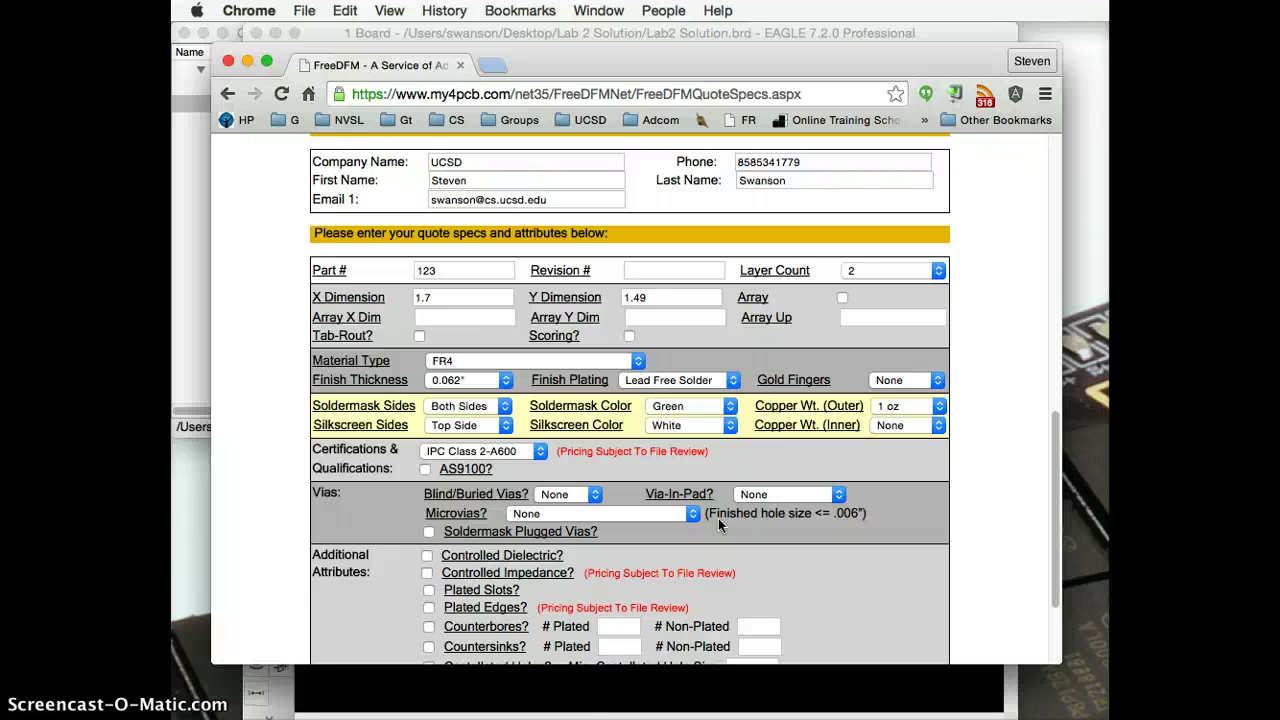
Step: Change Silkscreen Sides to Both Sides and resubmit the quote
left_click(502, 425)
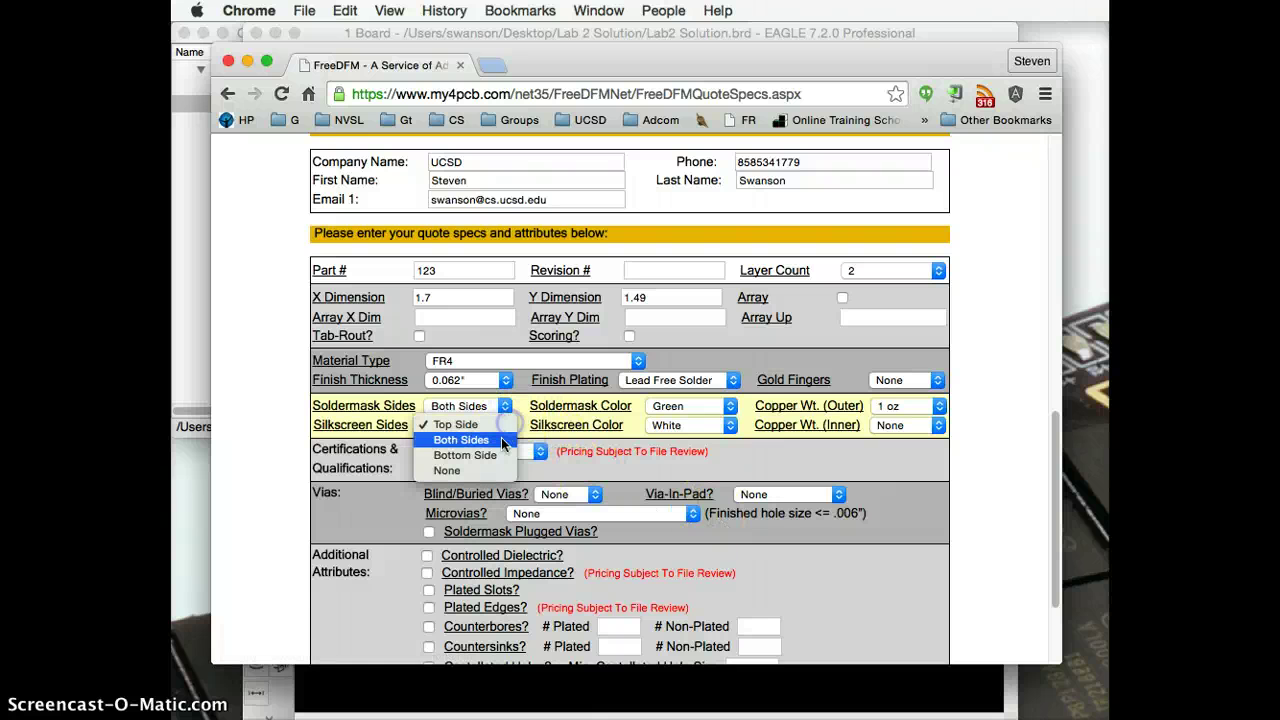
left_click(501, 439)
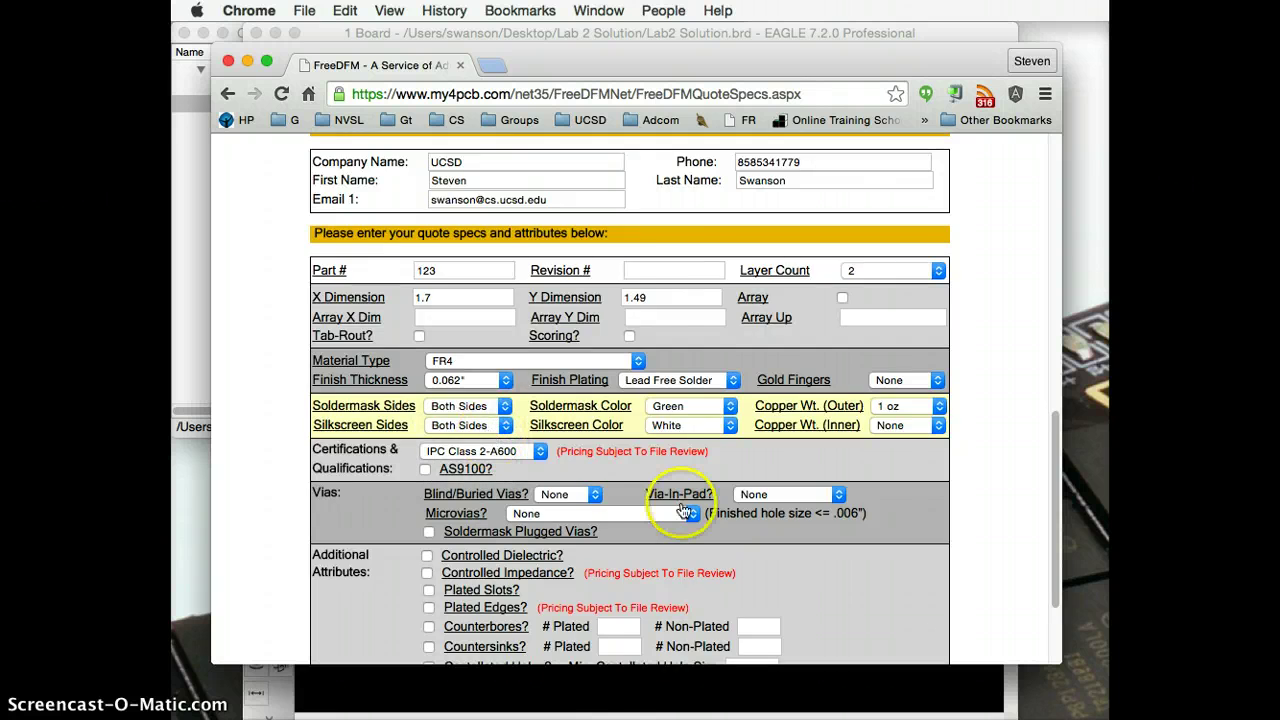
scroll(683, 512, "down", 4)
left_click(633, 647)
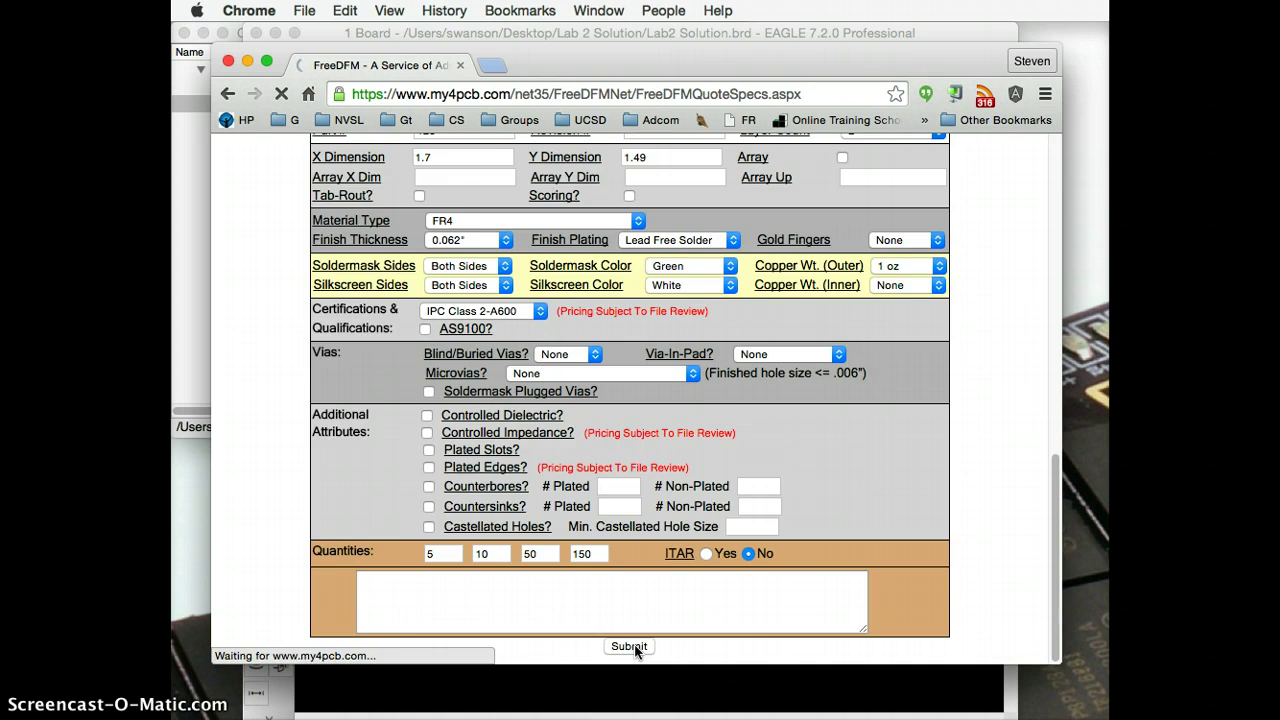
Step: Scroll the Files Analyzed page to review the 1.7" × 1.49" board specifications and filename mapping
scroll(650, 480, "down", 10)
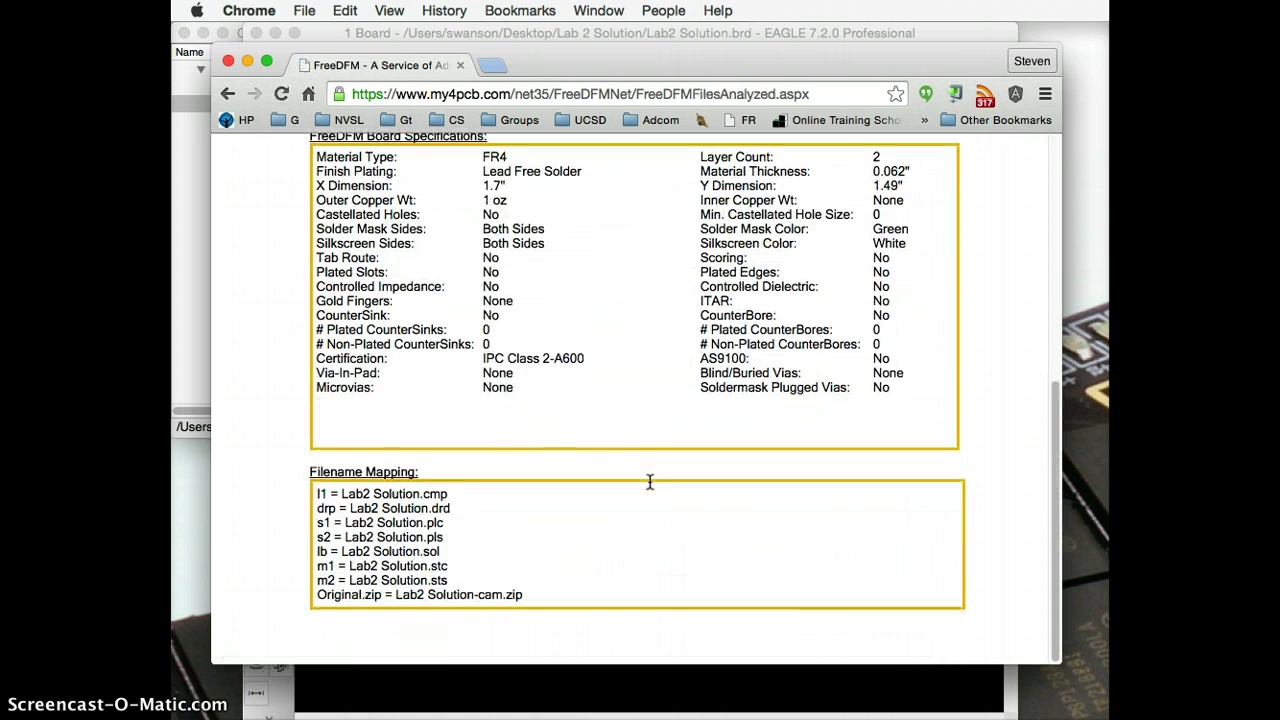
scroll(650, 482, "up", 3)
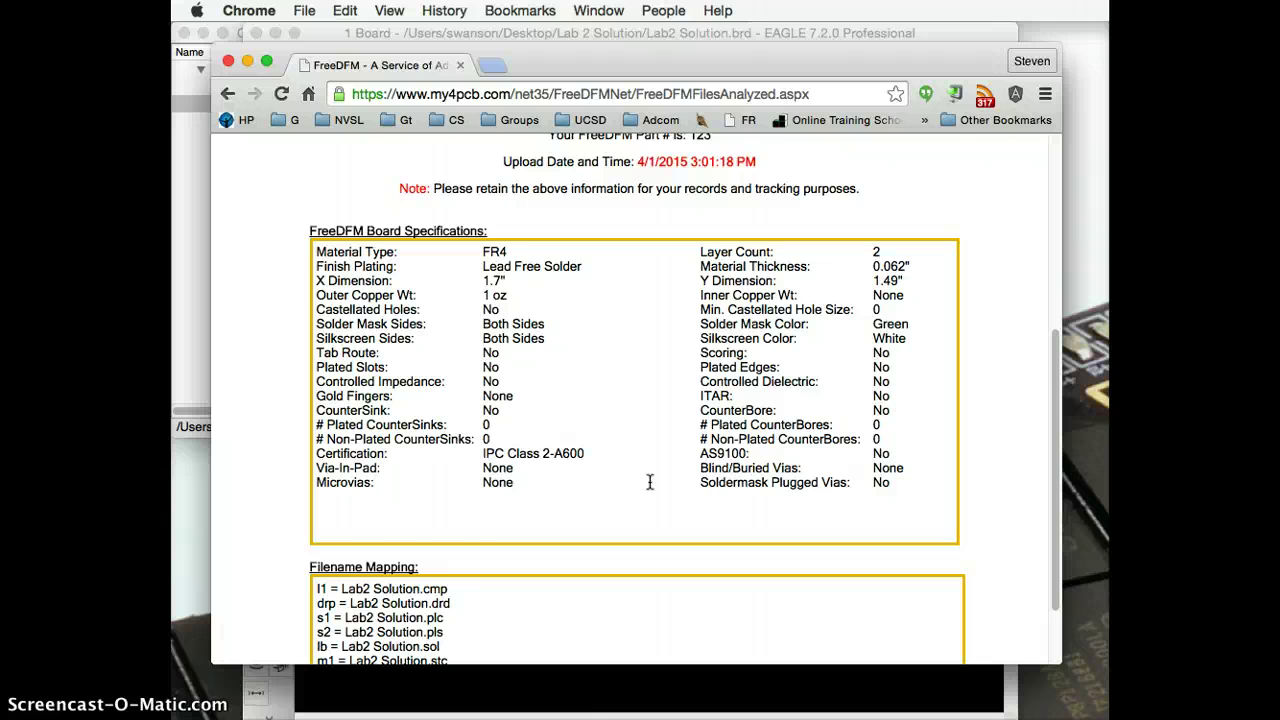
scroll(649, 482, "down", 3)
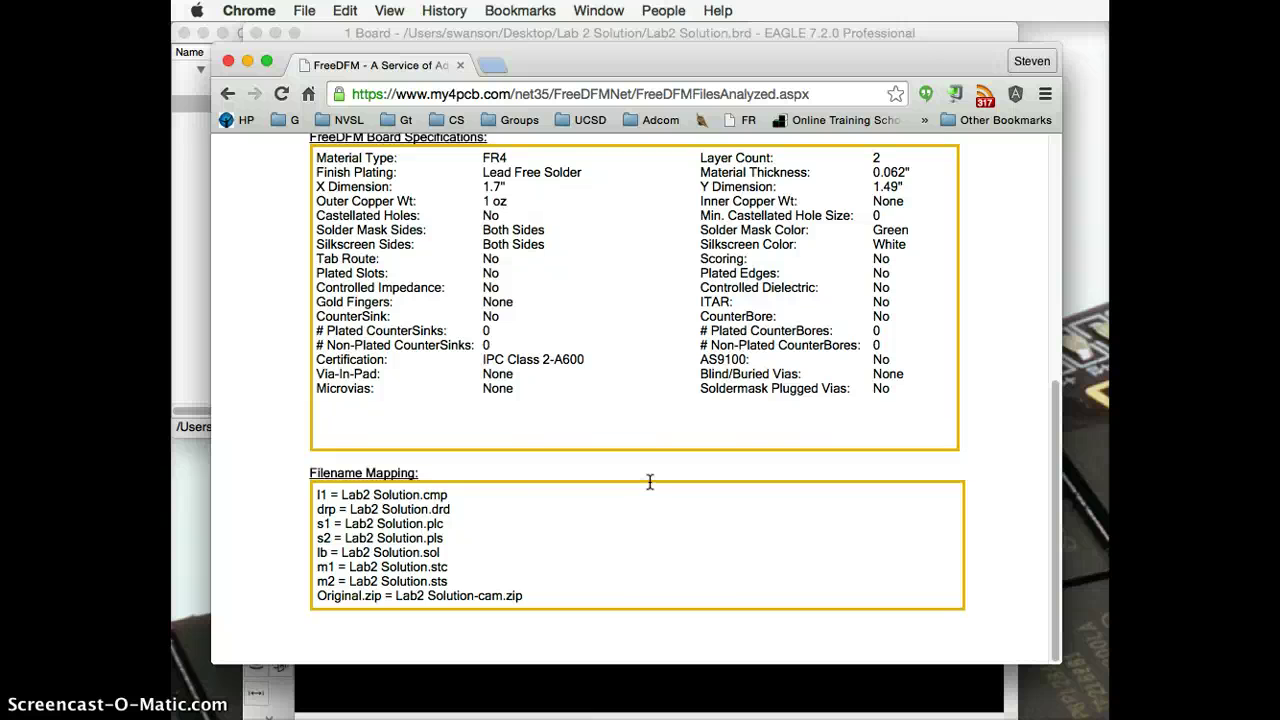